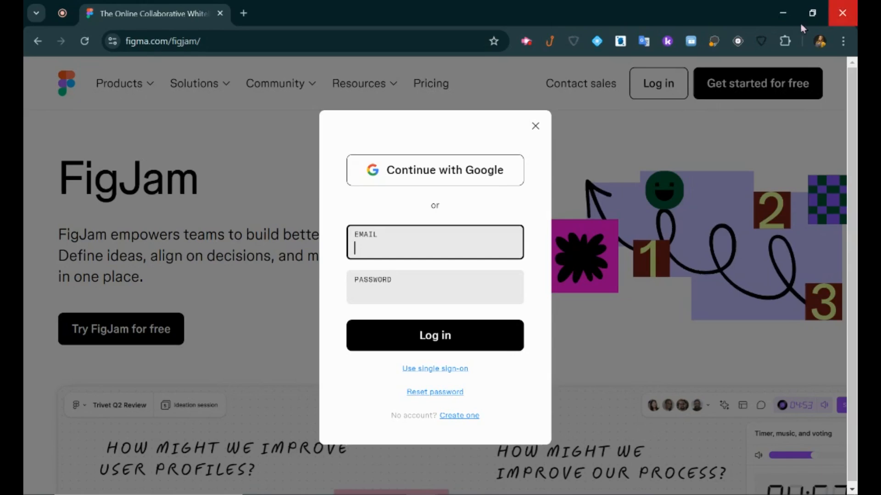
Sign in to Figma with the school Google account.
click(493, 174)
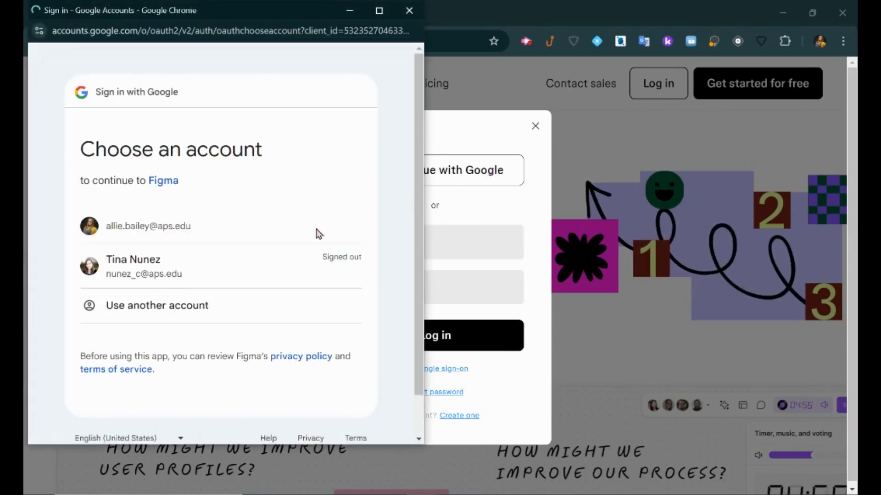
click(186, 234)
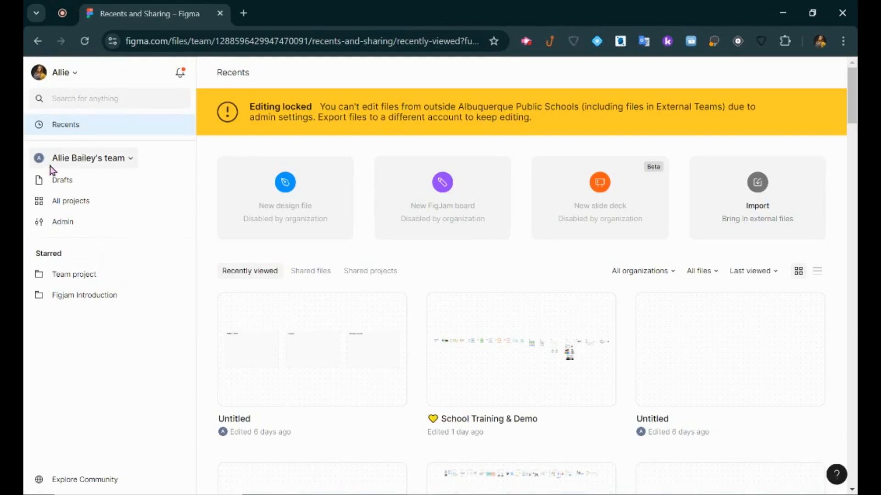
Switch to the Albuquerque Public Schools organization, glance at its teams, and return to Drafts.
click(131, 161)
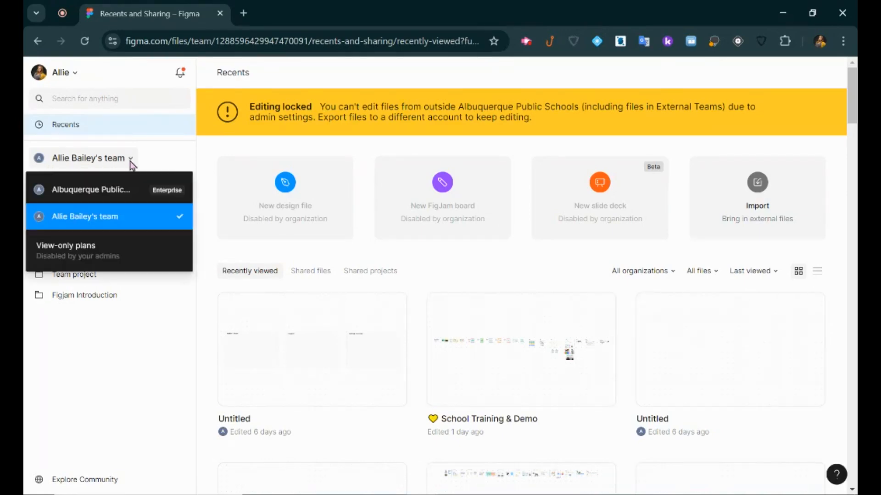
click(134, 189)
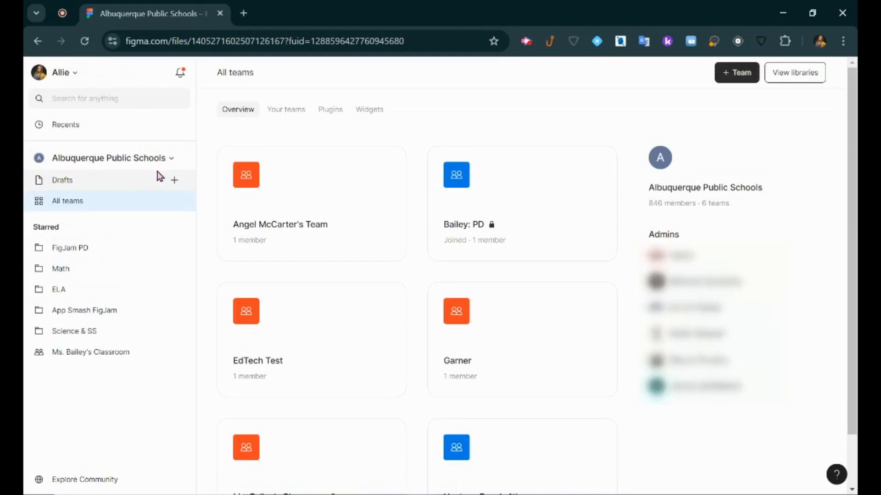
click(83, 184)
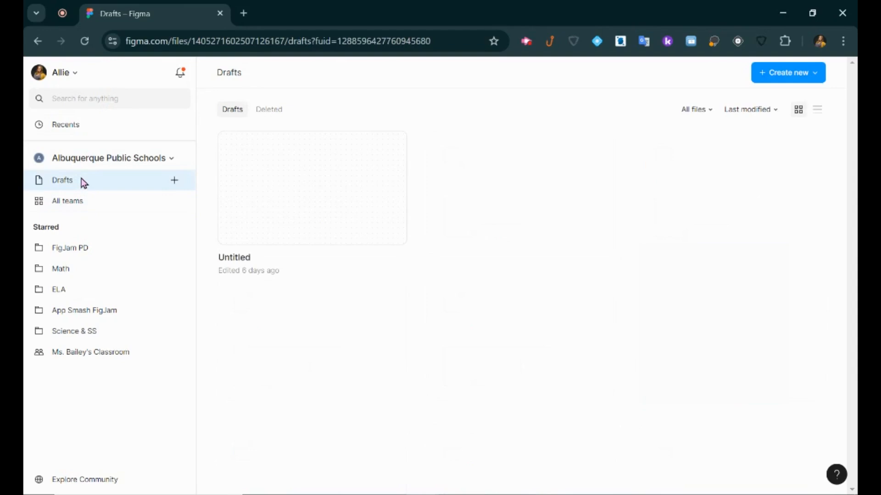
click(82, 204)
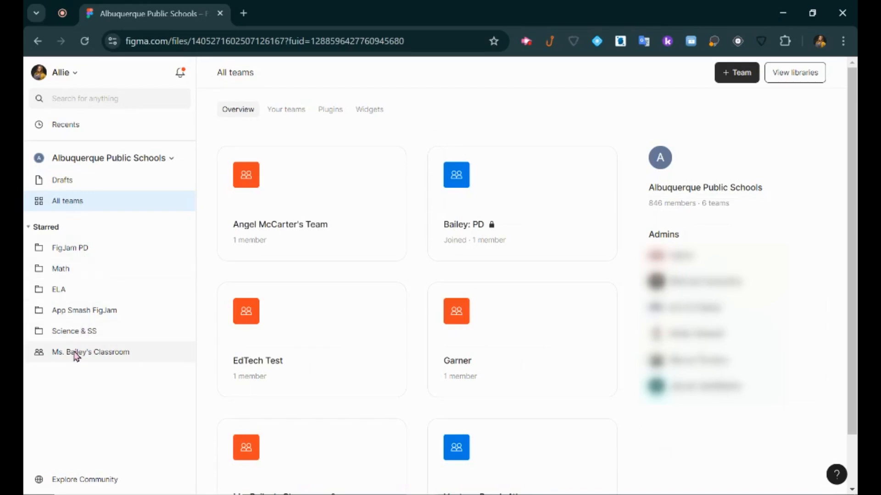
click(81, 181)
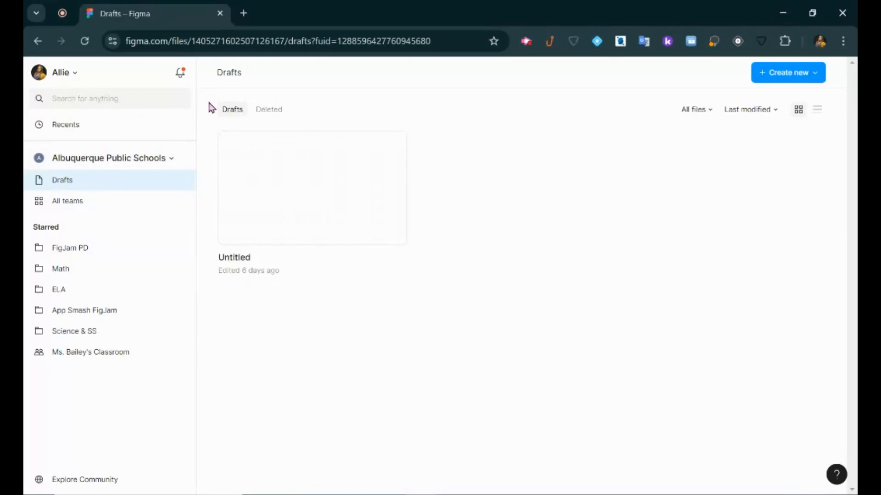
Start a new FigJam board, also via figjam.new, and dismiss the starting-layout suggestions.
click(800, 77)
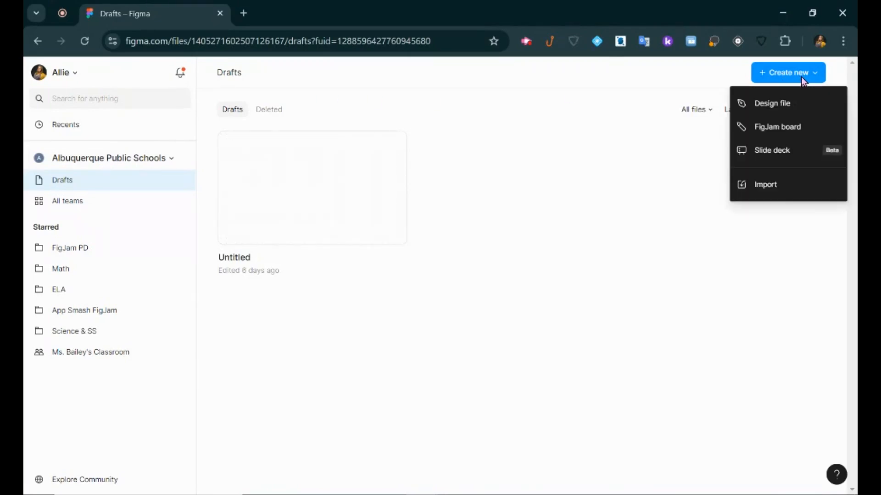
click(801, 131)
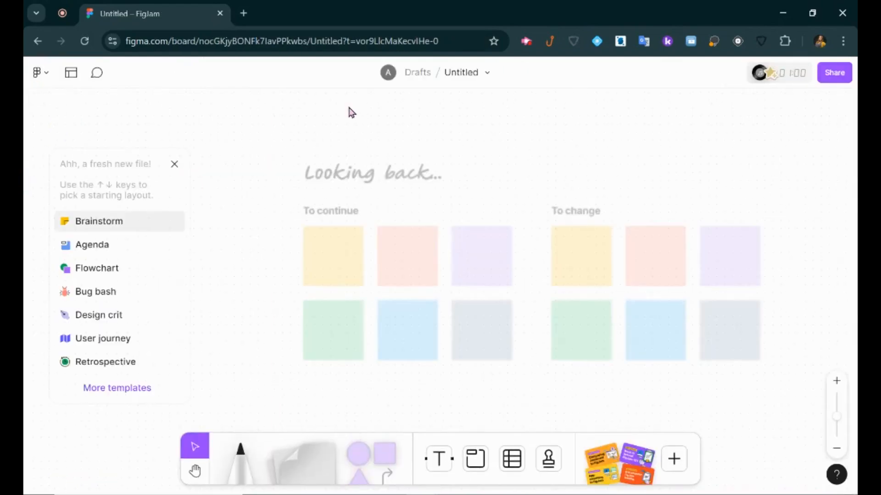
click(244, 14)
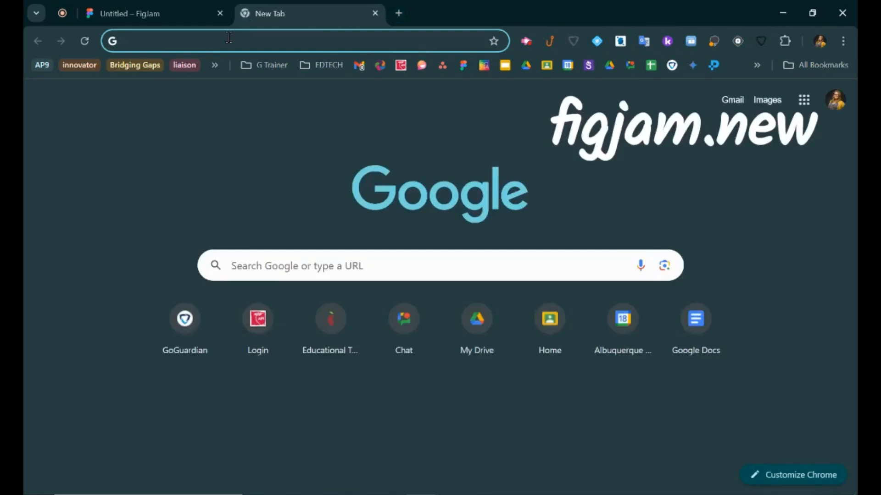
text(figjam.new)
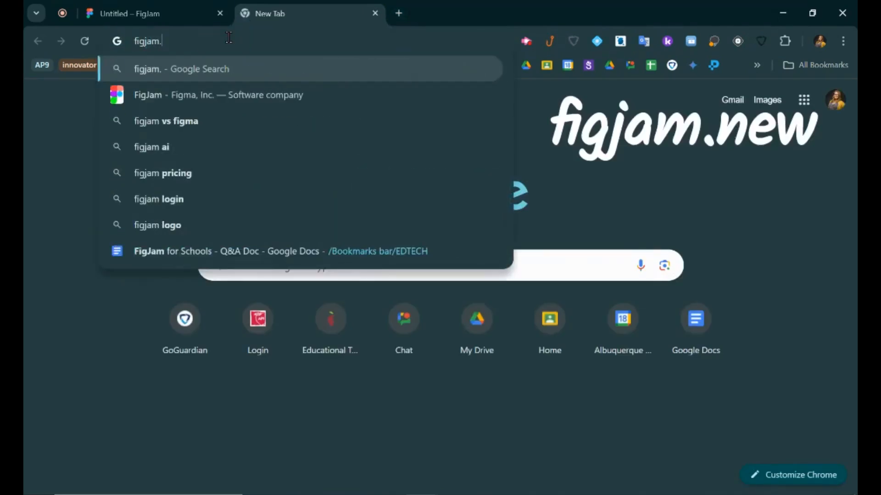
key(Return)
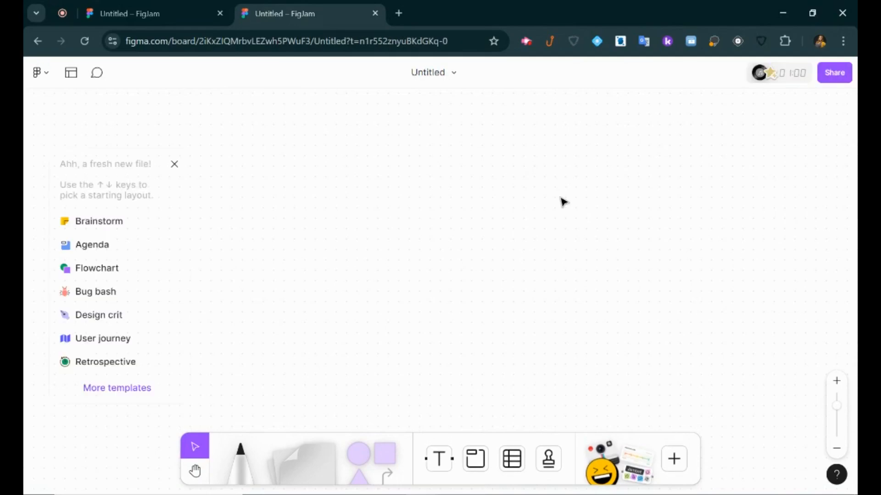
click(172, 164)
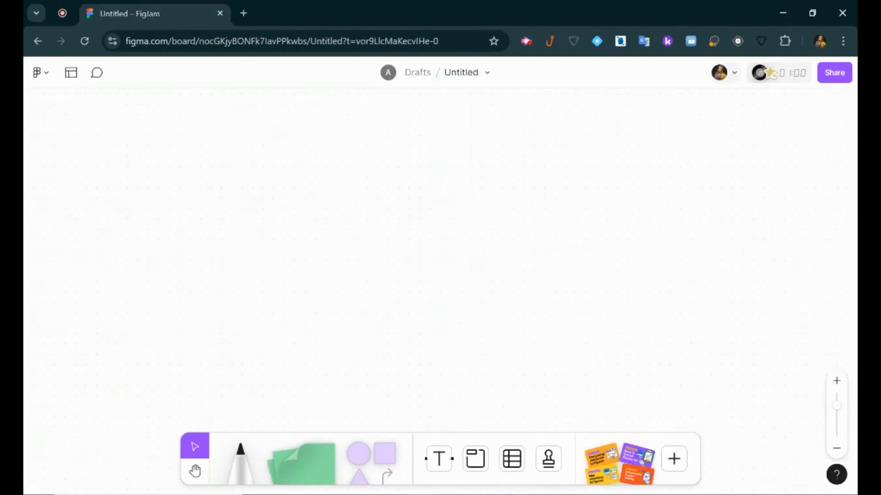
click(44, 82)
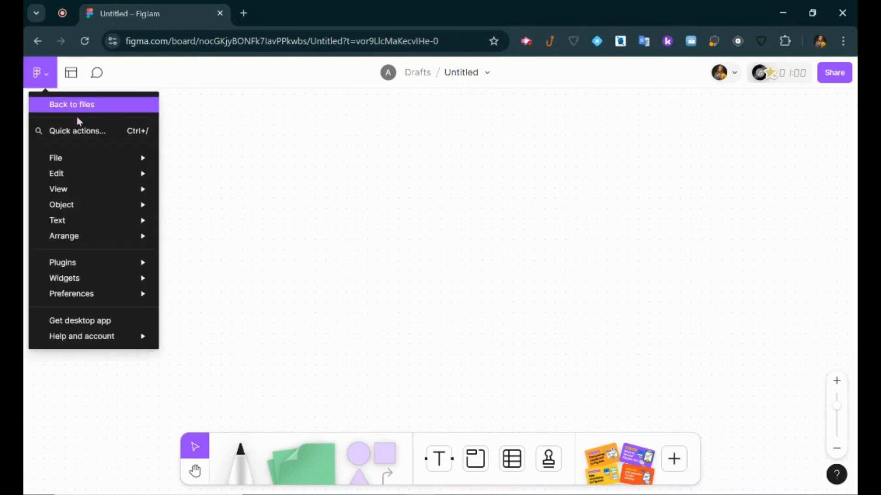
mouse_move(112, 157)
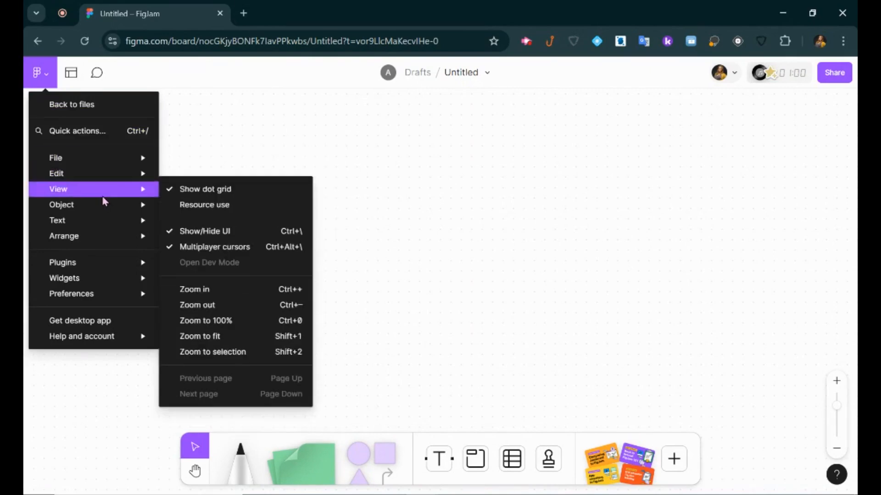
mouse_move(106, 212)
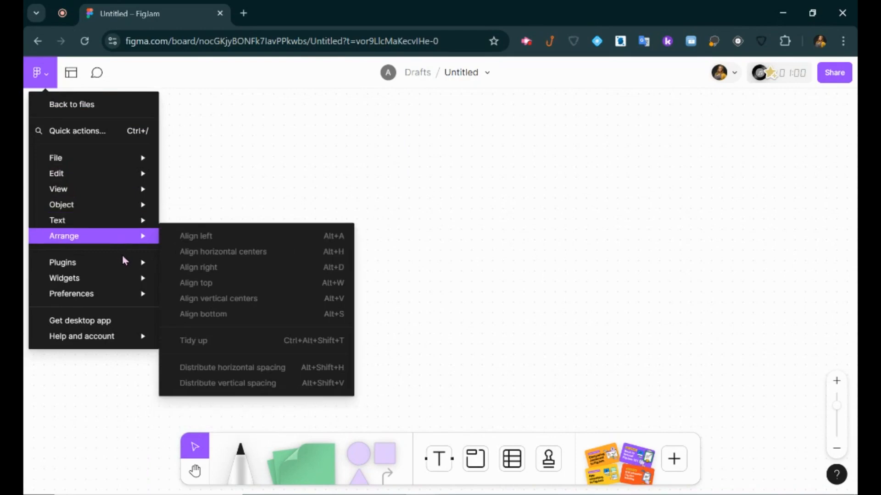
mouse_move(122, 271)
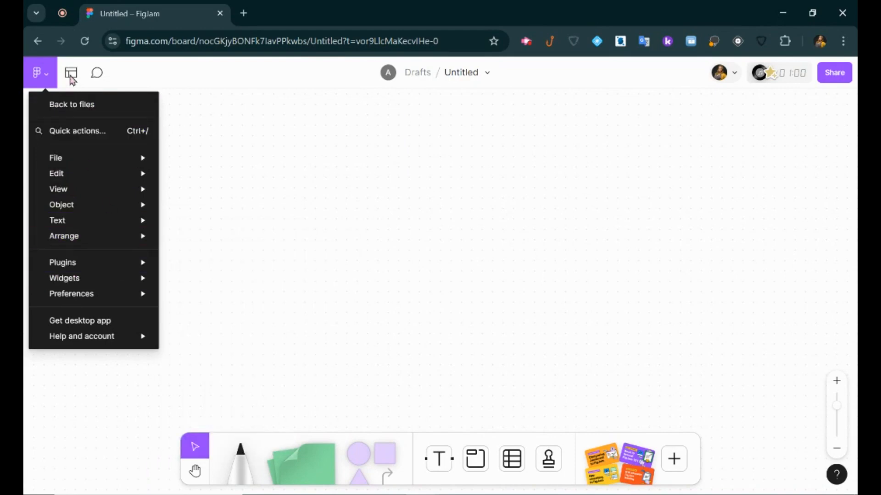
click(81, 85)
click(73, 77)
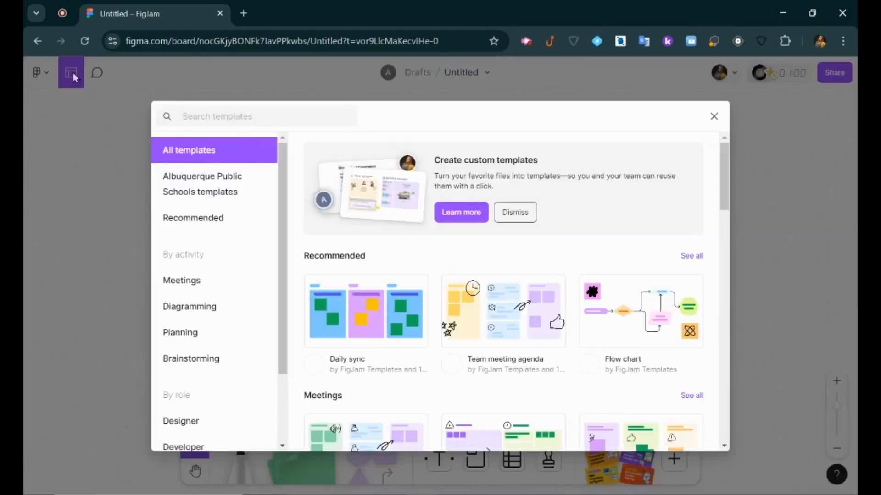
scroll(248, 279, down, 3)
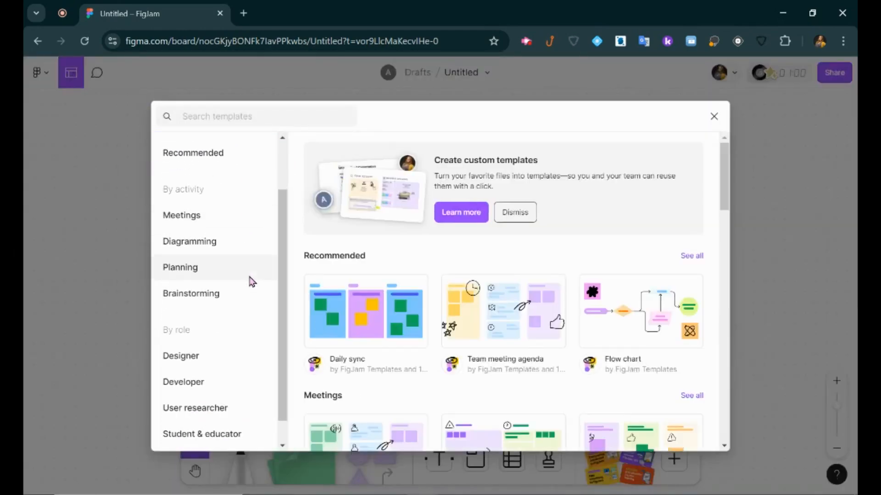
scroll(570, 335, down, 7)
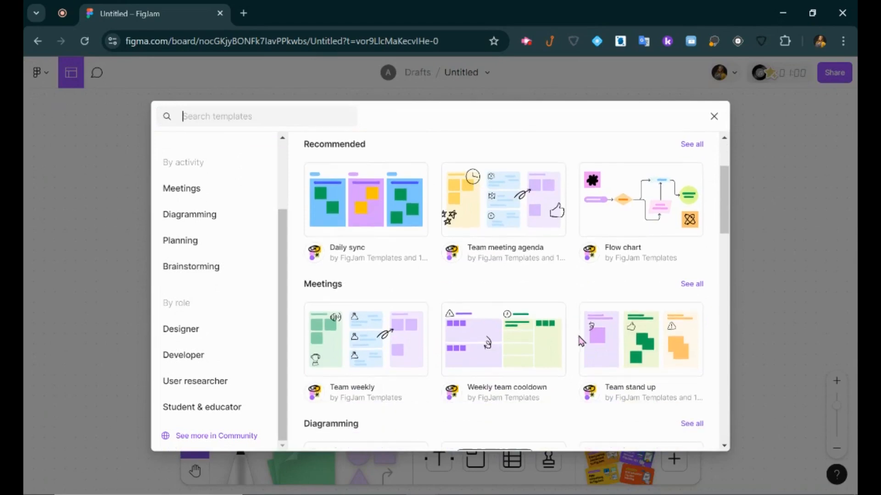
click(713, 116)
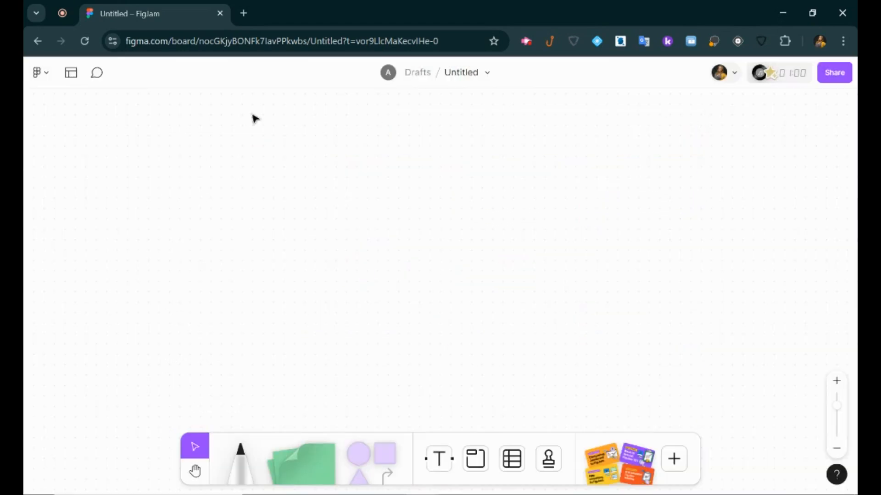
click(106, 85)
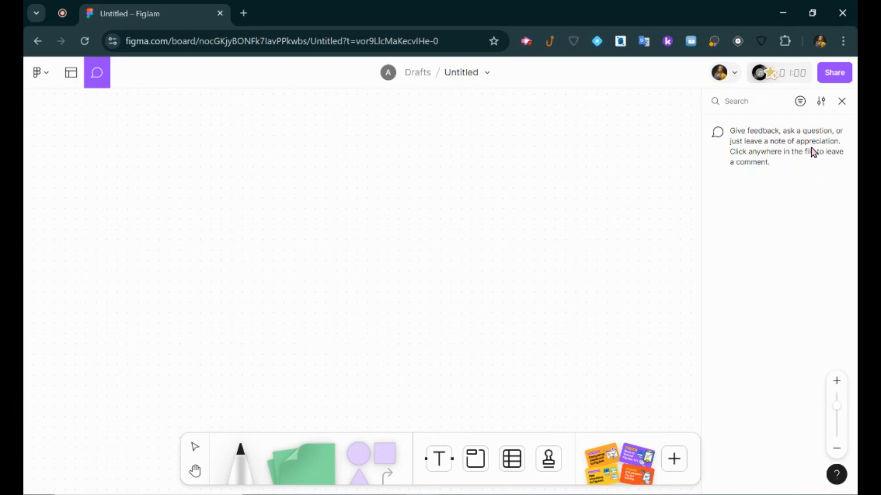
Close the comments panel and retitle the board 'FigJam Explorer'.
click(841, 101)
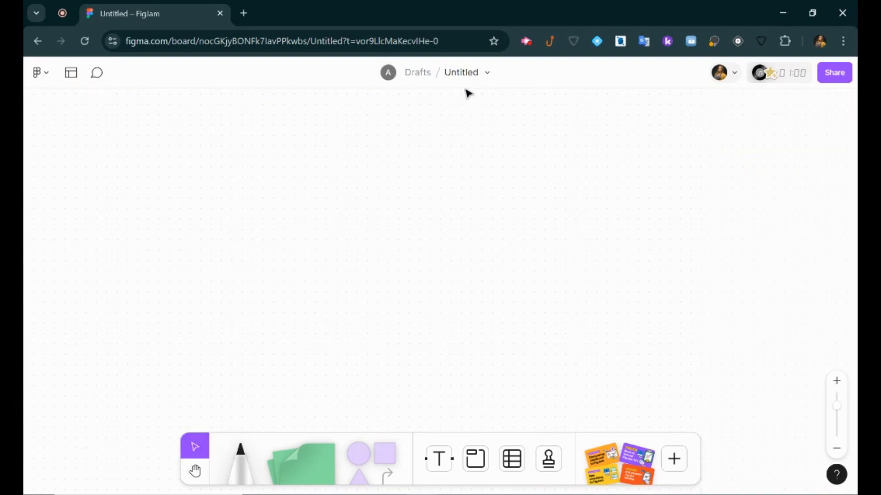
click(463, 73)
click(454, 74)
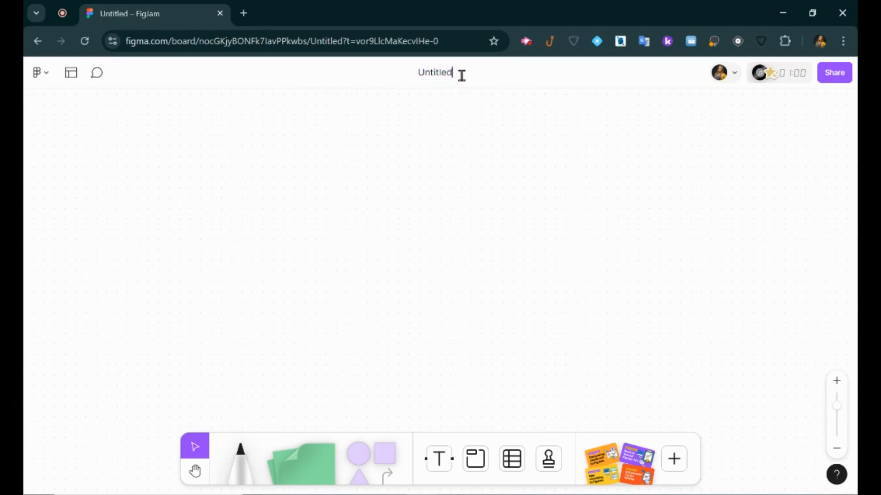
drag(446, 74, 403, 70)
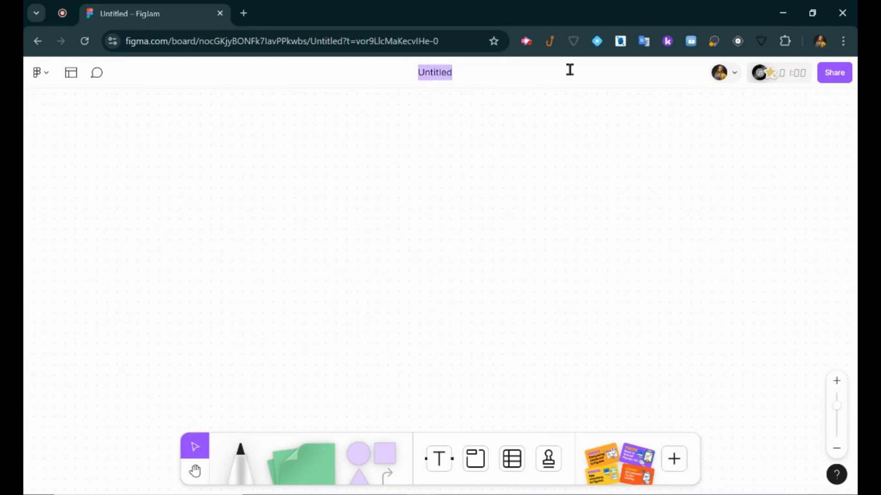
text(FigJam Explorer)
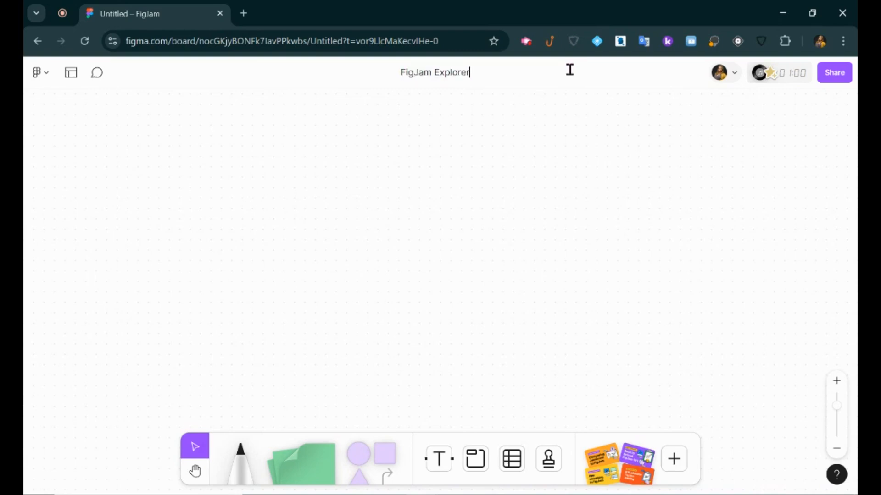
click(545, 107)
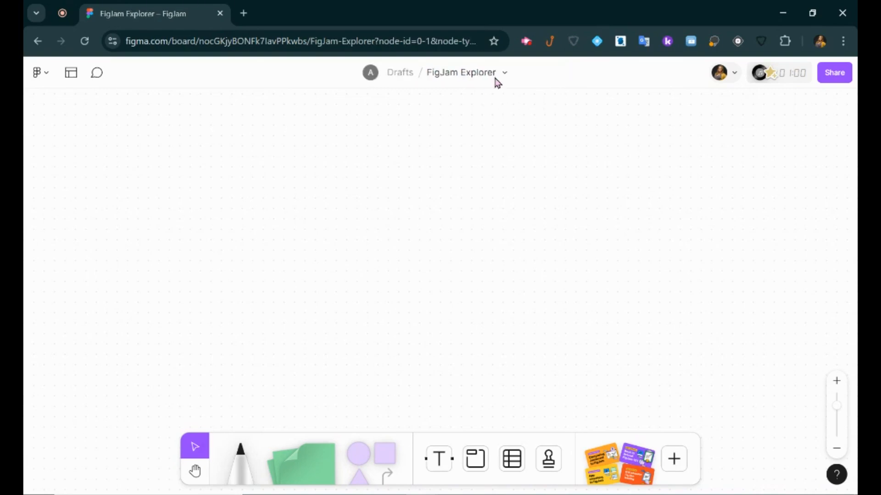
click(505, 75)
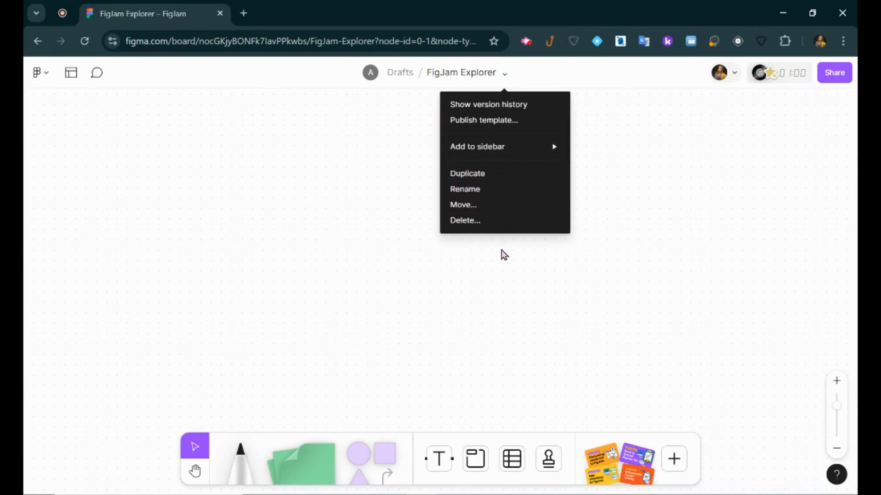
click(296, 228)
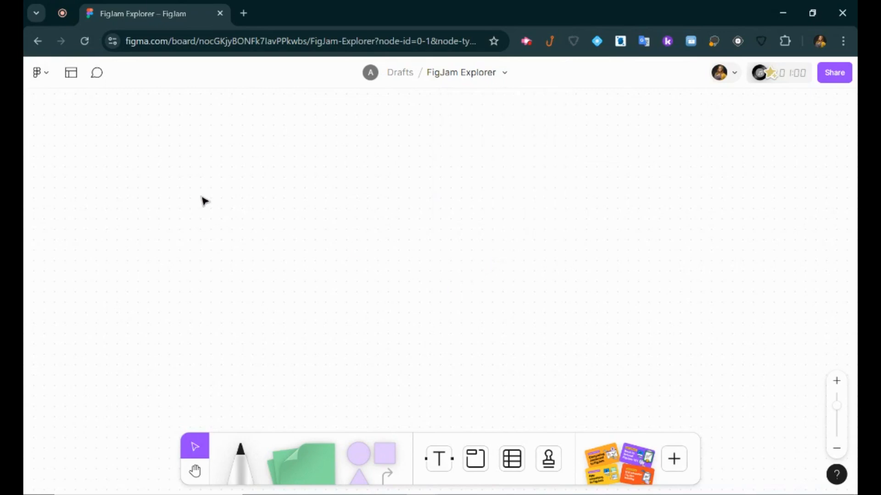
click(44, 79)
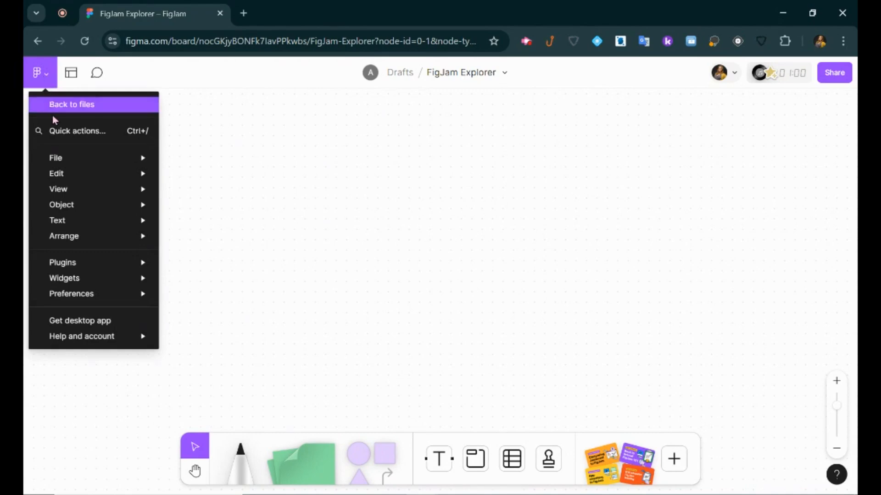
click(753, 152)
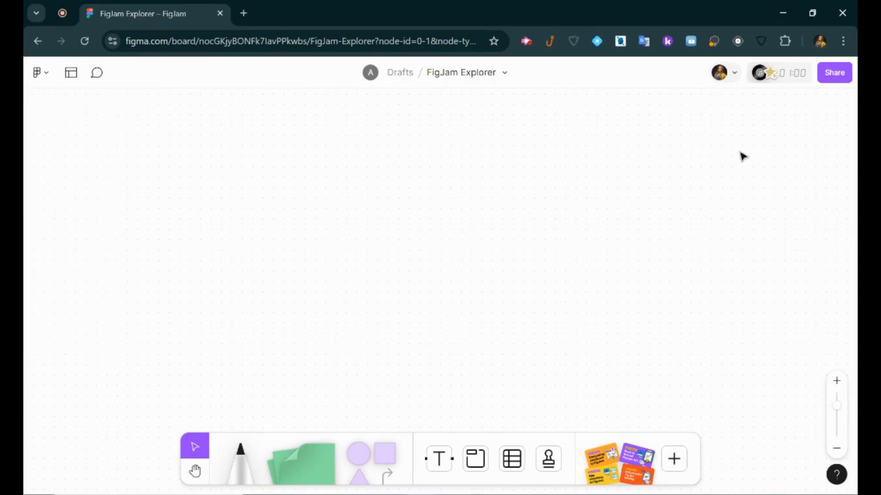
click(731, 72)
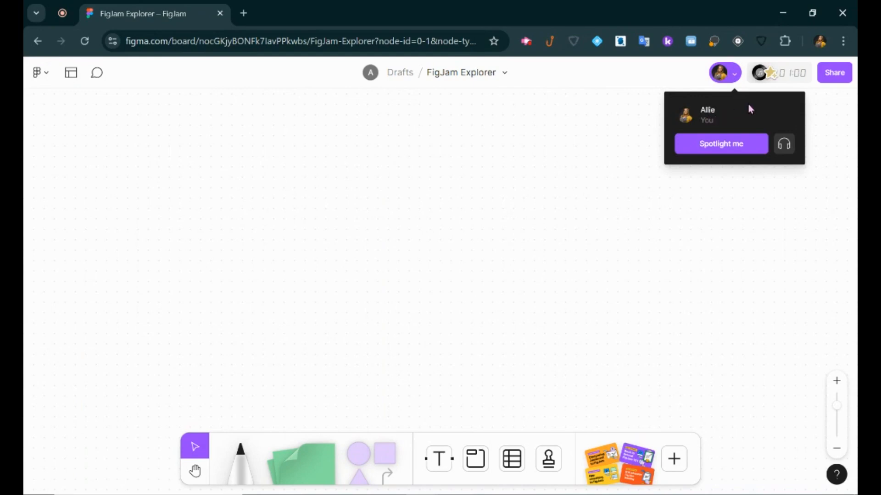
click(785, 82)
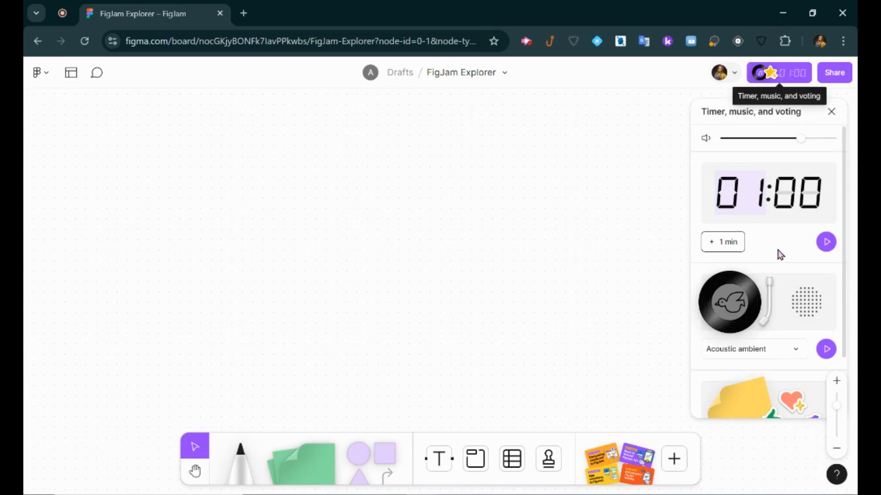
click(826, 242)
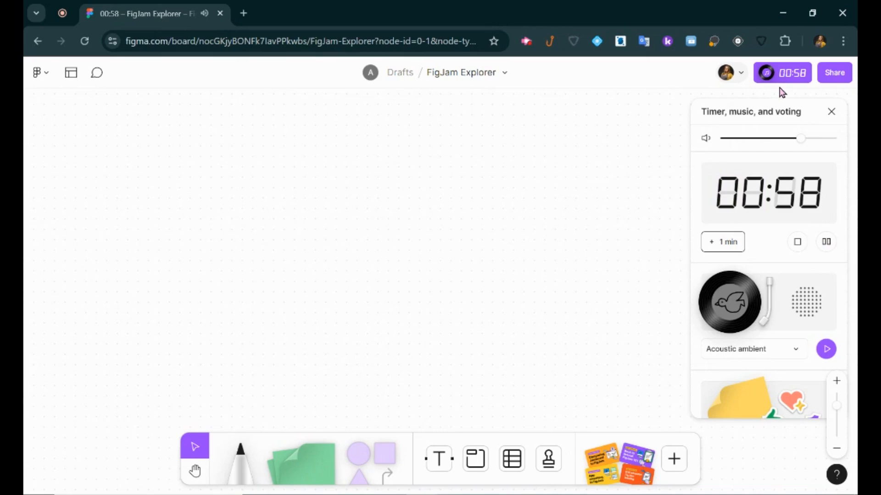
click(798, 243)
scroll(802, 257, down, 2)
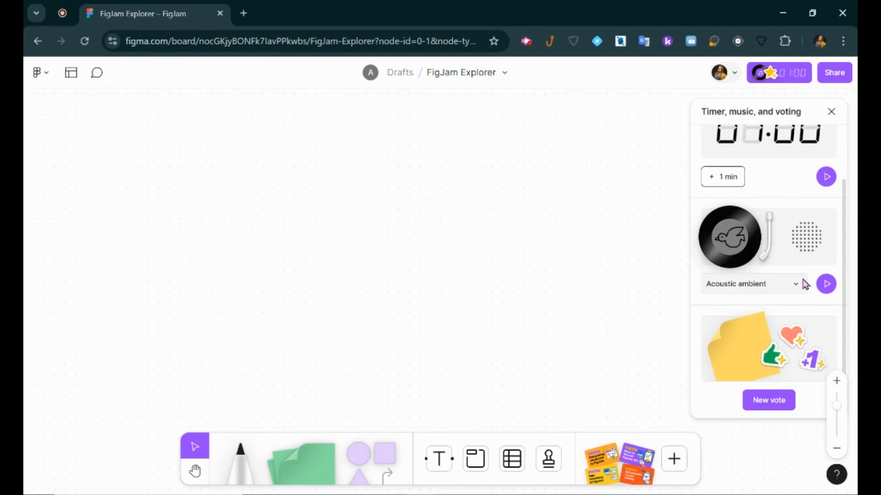
scroll(803, 283, down, 1)
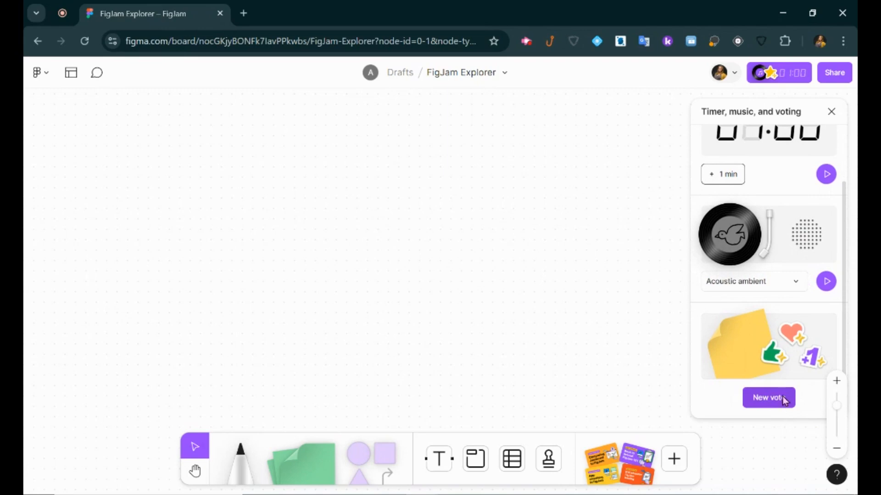
click(831, 112)
click(841, 76)
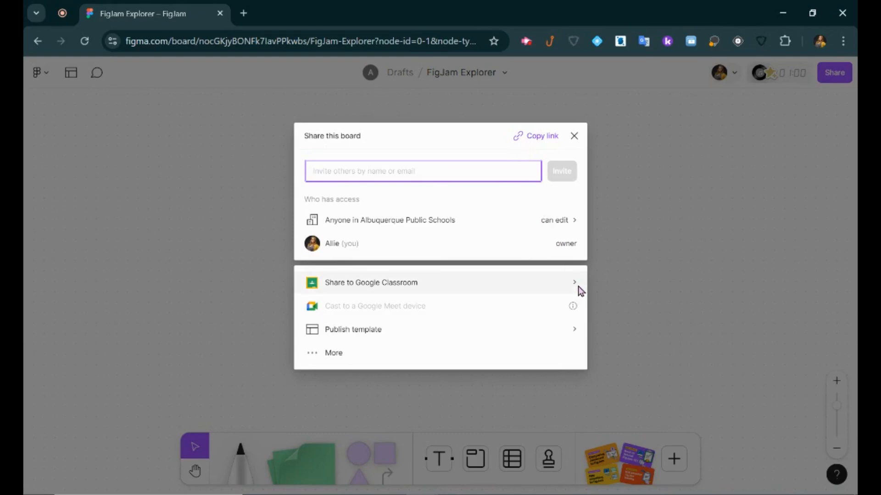
click(575, 137)
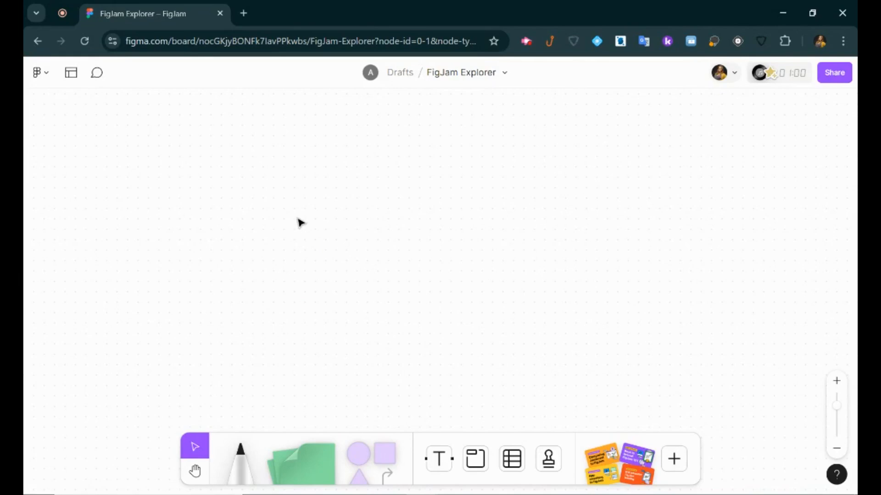
click(838, 382)
click(837, 382)
click(836, 449)
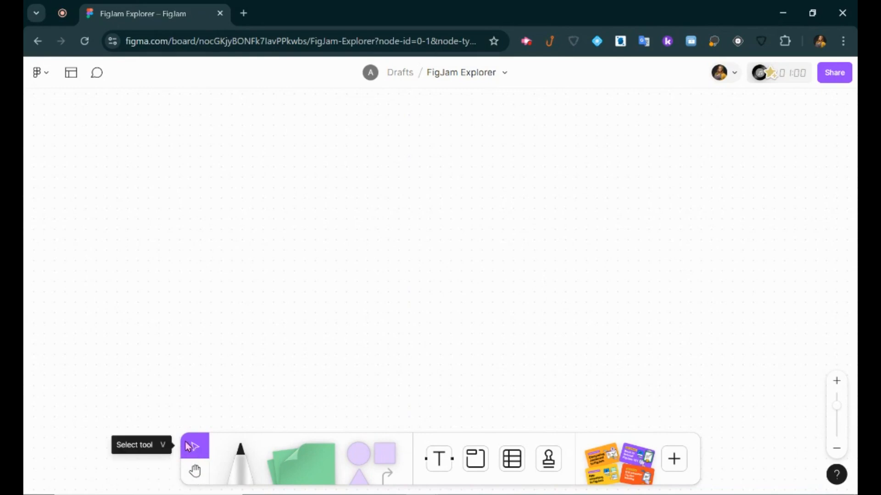
click(196, 473)
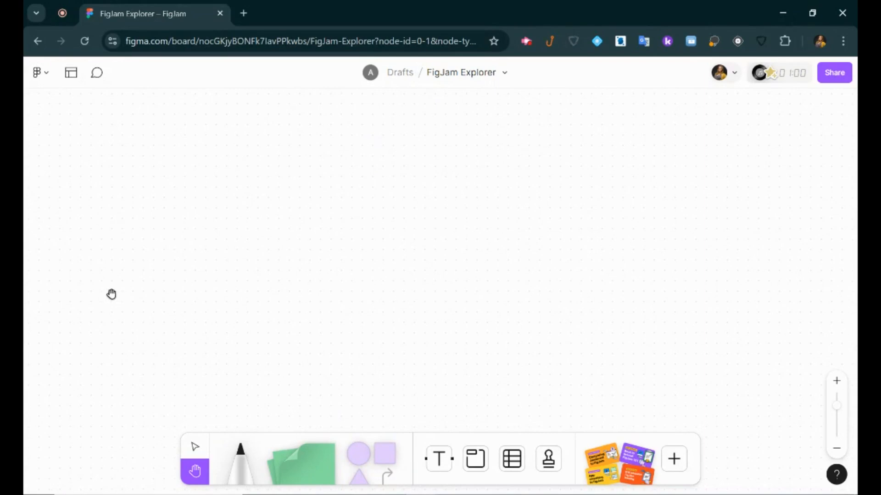
click(198, 448)
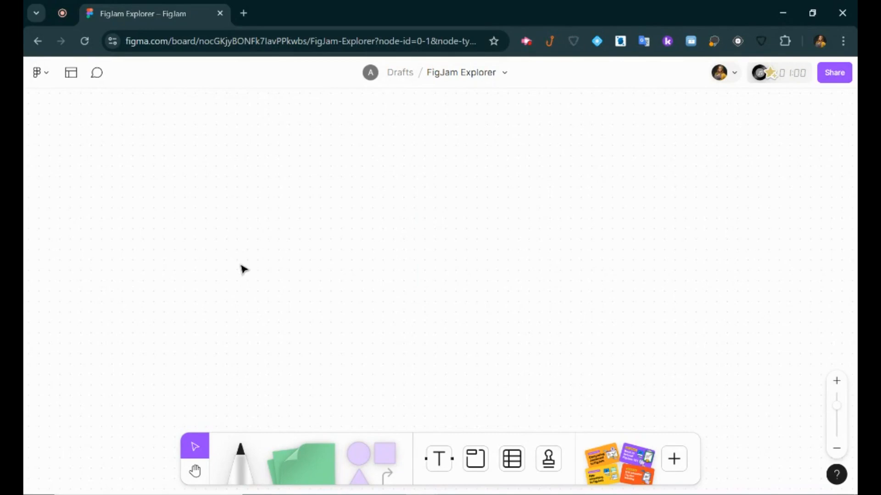
scroll(241, 266, down, 2)
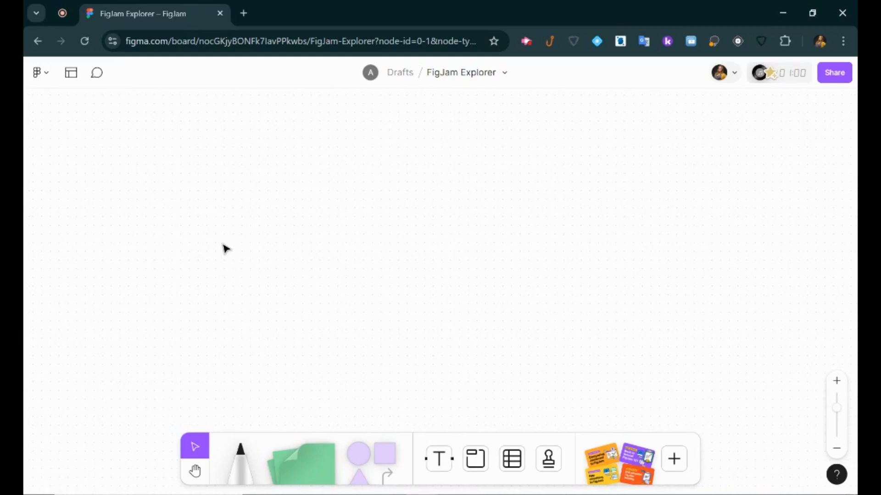
With the marker, draw a black loop, an orange loop and a thick orange line.
click(252, 471)
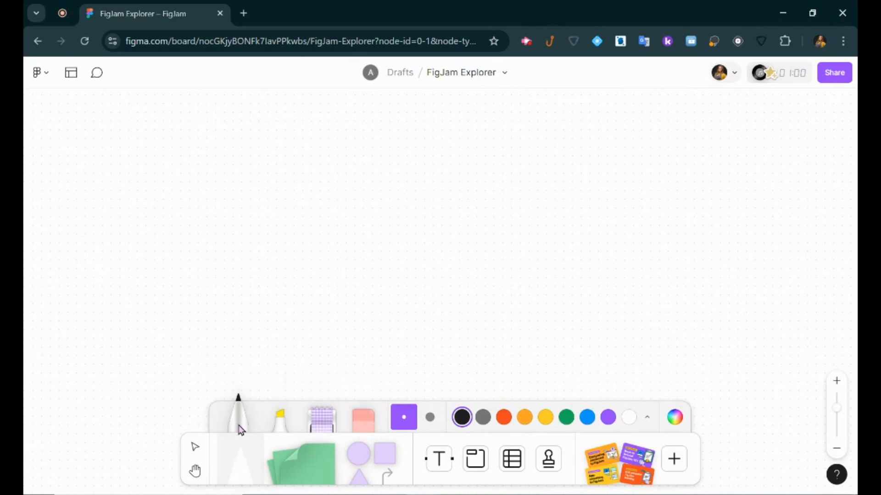
mouse_move(232, 278)
mouse_down()
mouse_move(331, 327)
mouse_move(439, 338)
mouse_move(580, 329)
mouse_up()
click(509, 419)
mouse_move(228, 268)
mouse_down()
mouse_move(365, 237)
mouse_move(374, 332)
mouse_move(420, 303)
mouse_move(659, 344)
mouse_up()
click(430, 417)
mouse_move(259, 360)
mouse_down()
mouse_move(489, 367)
mouse_move(709, 297)
mouse_up()
Set a custom blue marker colour in the colour wheel picker.
click(677, 418)
click(681, 421)
click(682, 424)
click(686, 241)
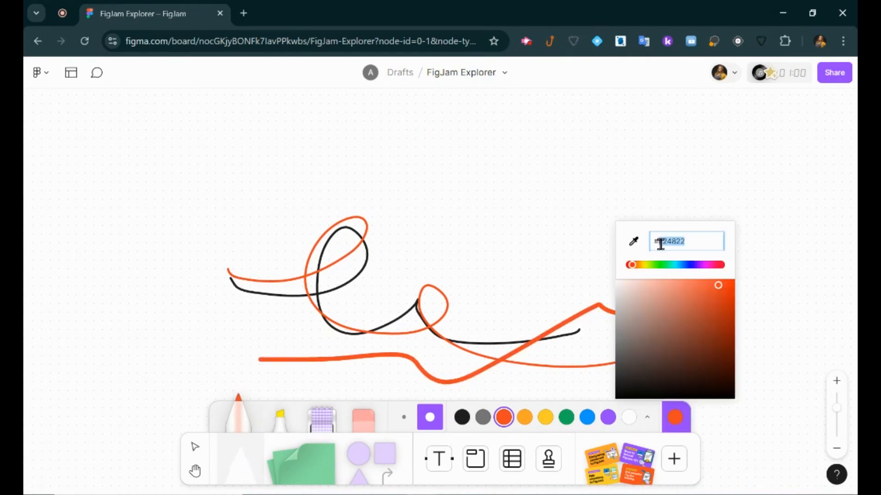
click(690, 266)
click(686, 283)
Draw a blue squiggle, a thin and a thick yellow highlight stripe, and a pink stripe.
mouse_move(530, 226)
mouse_down()
mouse_move(573, 250)
mouse_move(587, 288)
mouse_up()
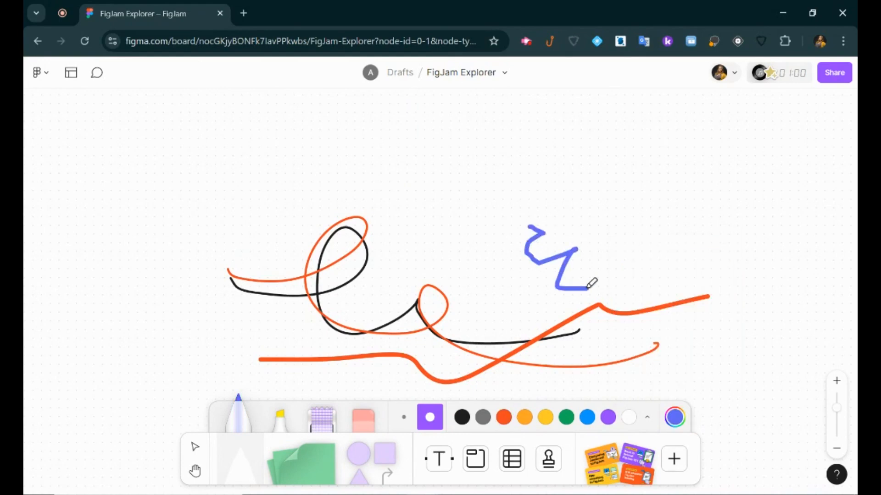
click(284, 422)
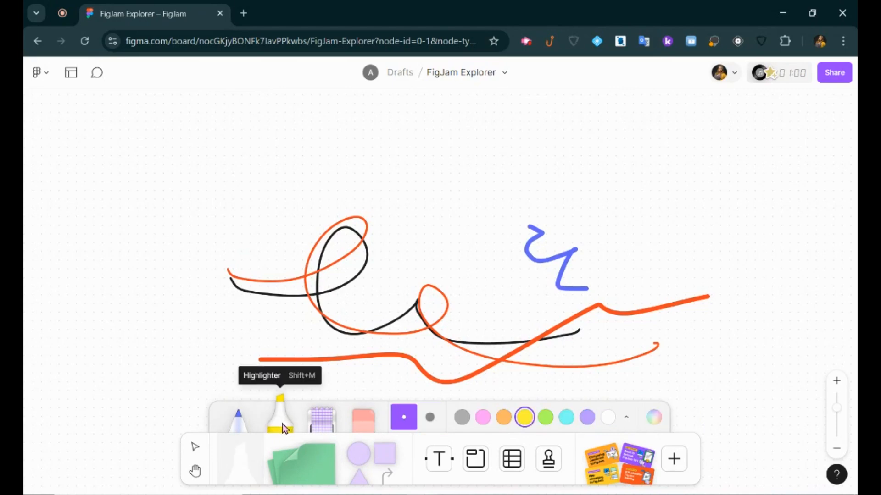
drag(116, 188, 345, 178)
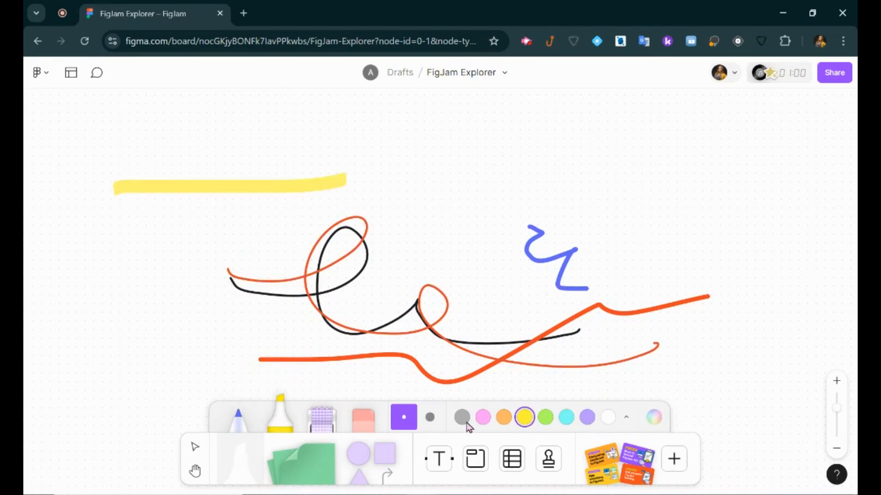
click(430, 418)
drag(99, 221, 369, 245)
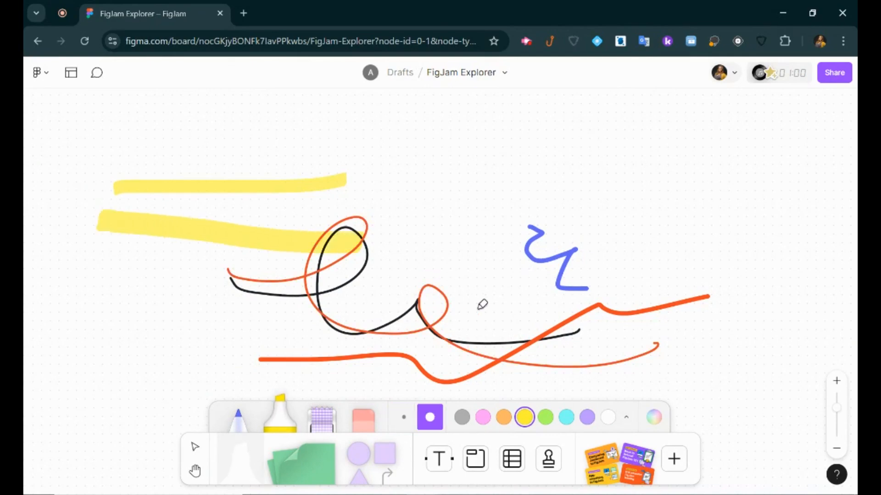
click(483, 417)
drag(134, 160, 340, 158)
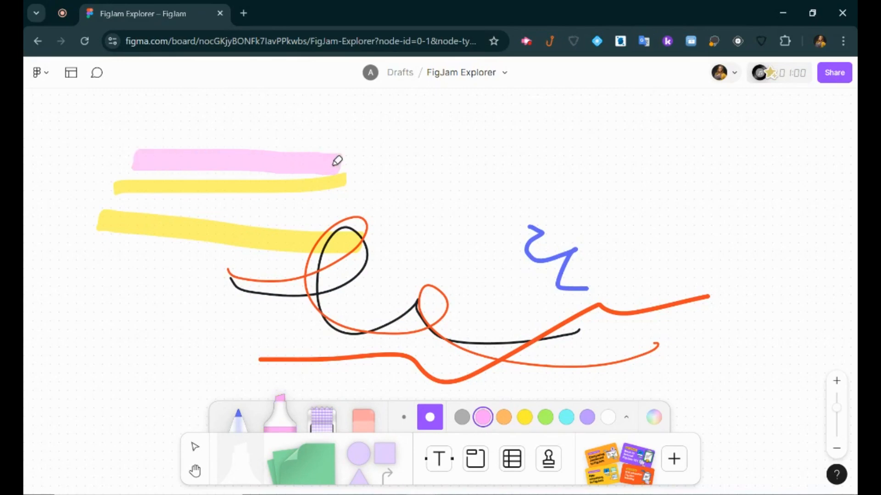
click(324, 428)
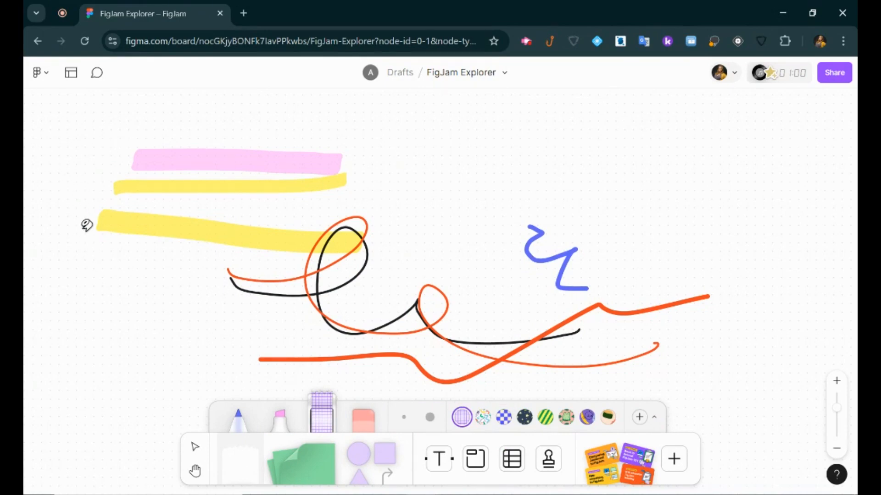
Lay a diagonal purple grid tape strip, then a strip of the uploaded Artboard 16@2x logo tape.
drag(83, 178, 224, 115)
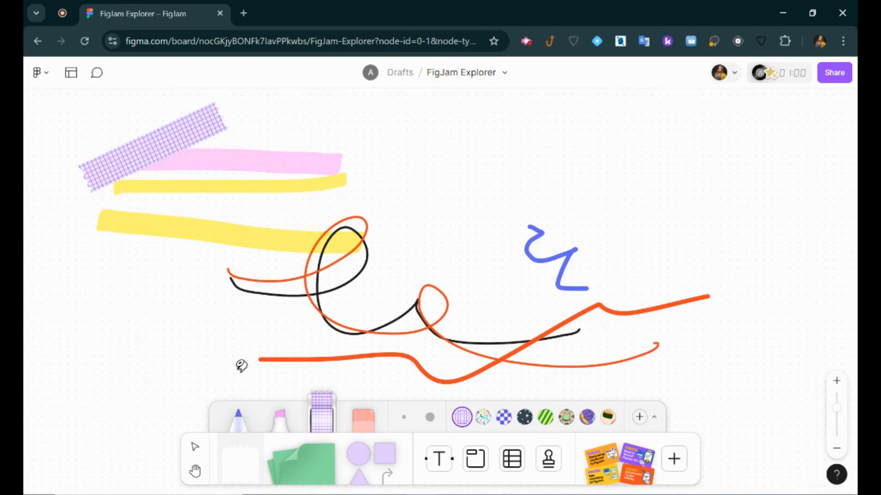
click(642, 419)
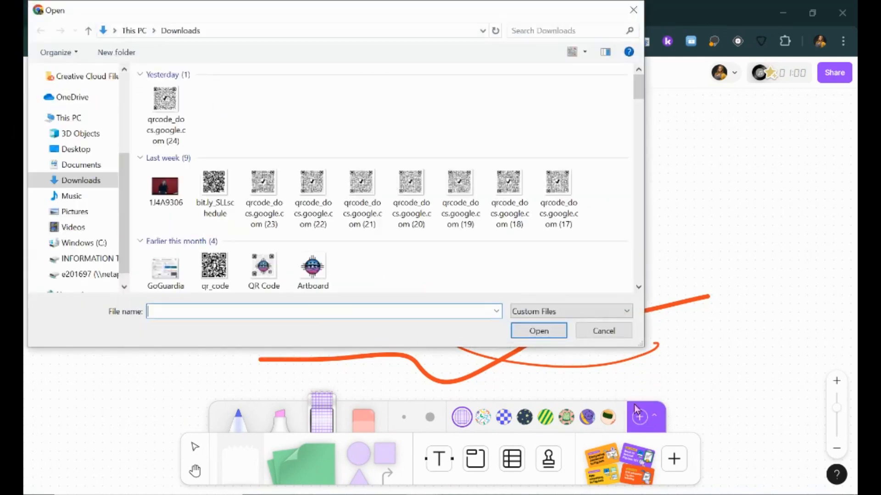
click(314, 269)
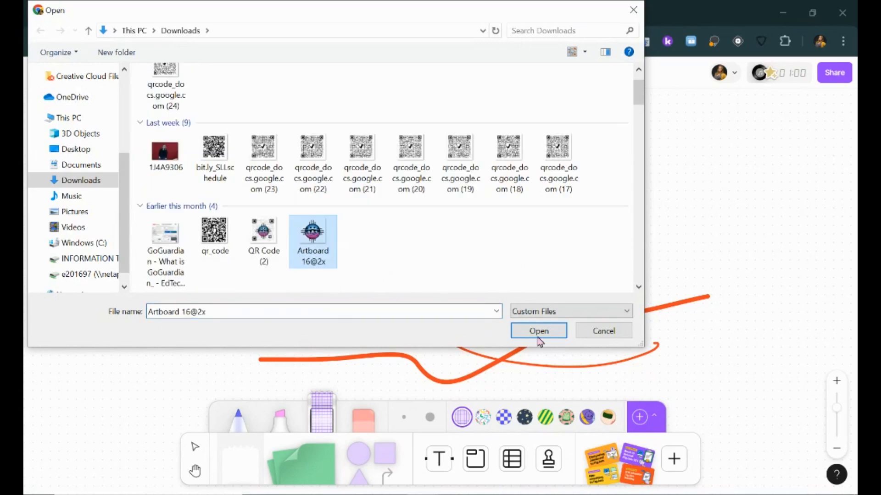
click(516, 330)
drag(415, 154, 613, 198)
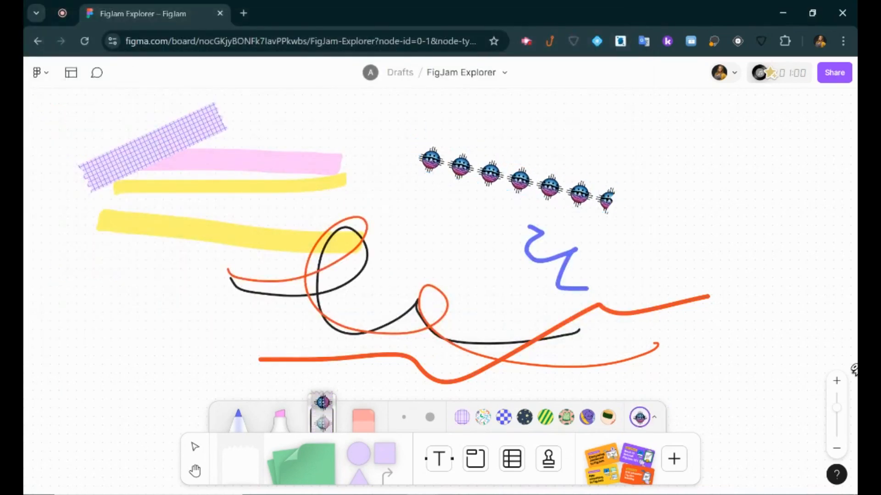
Erase the orange and black lines, logo tape, blue squiggle, highlight stripes and grid tape.
click(369, 424)
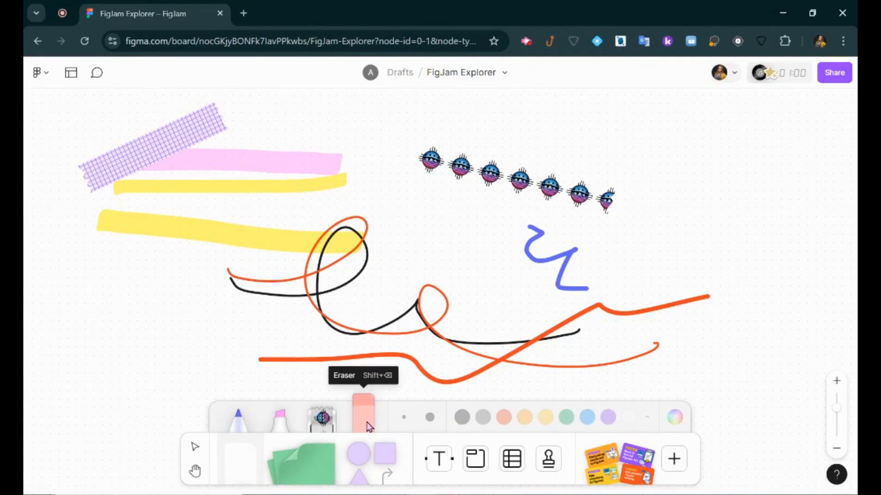
click(275, 360)
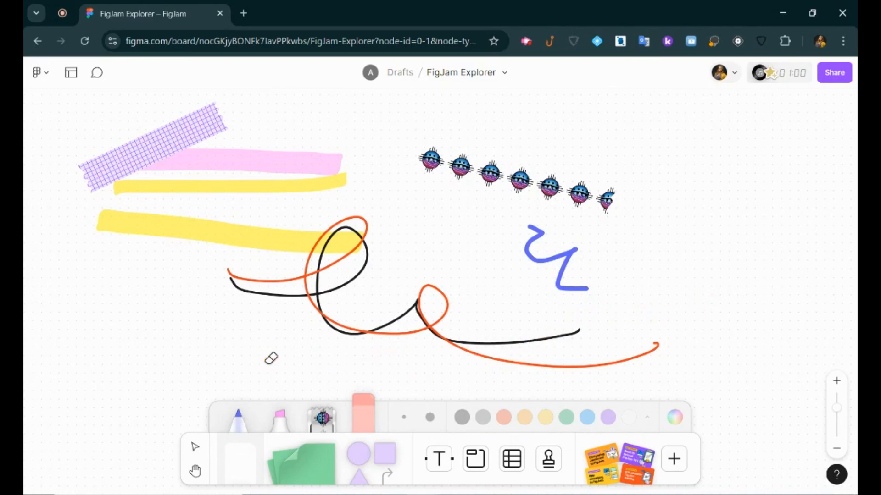
click(257, 277)
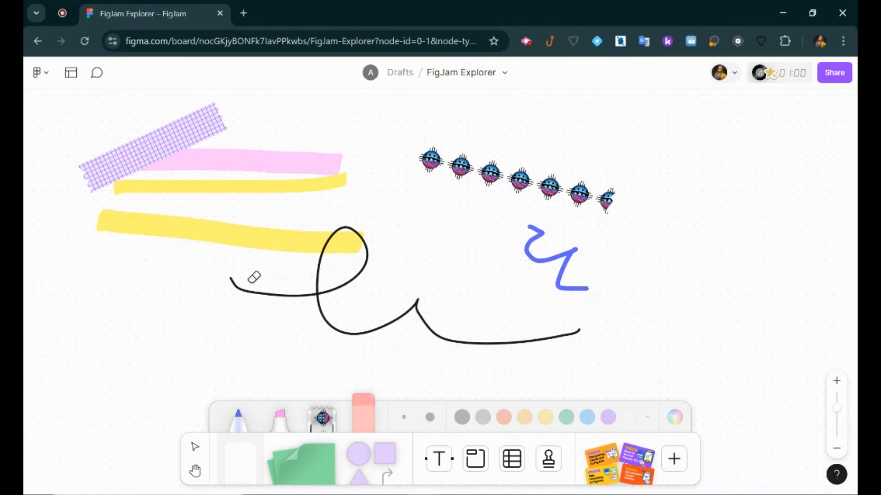
click(243, 288)
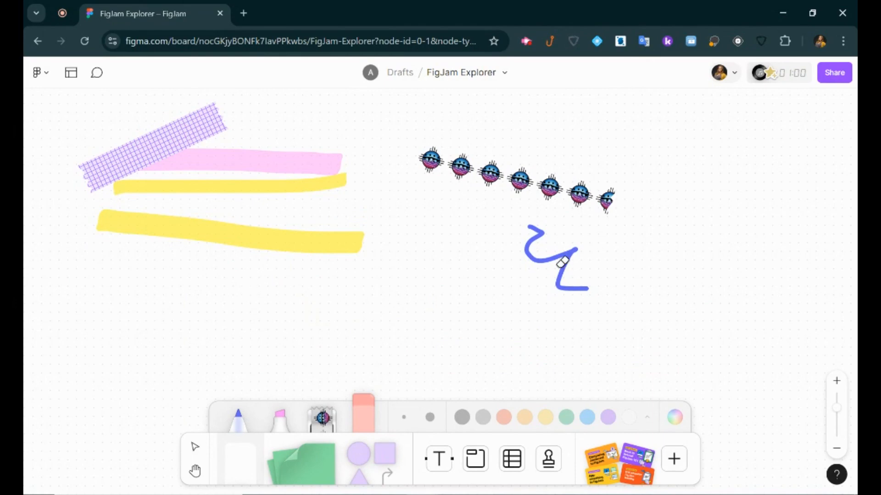
click(567, 202)
click(555, 254)
mouse_move(554, 254)
mouse_down()
mouse_move(392, 290)
mouse_move(332, 212)
mouse_move(231, 152)
mouse_move(144, 125)
mouse_up()
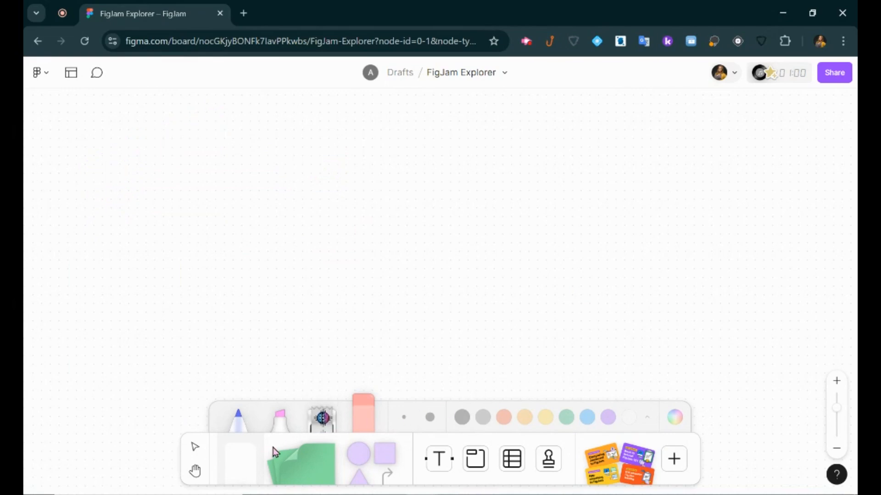
Place a green sticky note on the board.
click(244, 467)
click(243, 466)
click(238, 424)
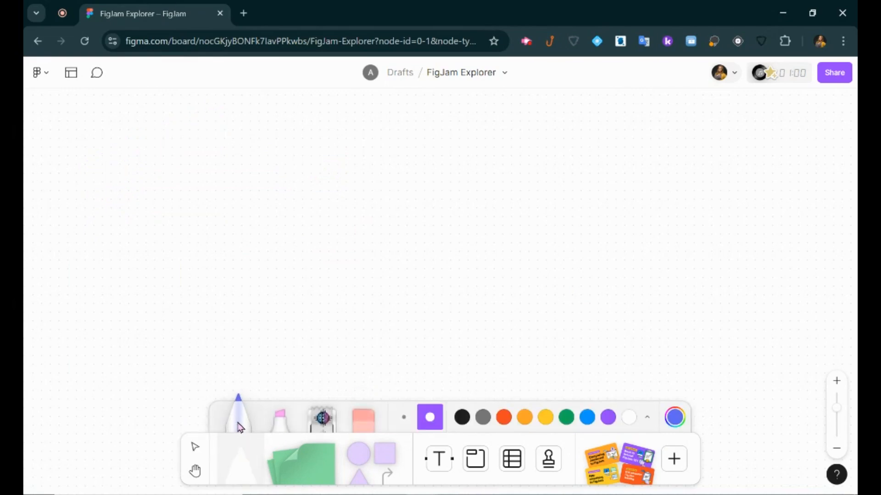
click(293, 471)
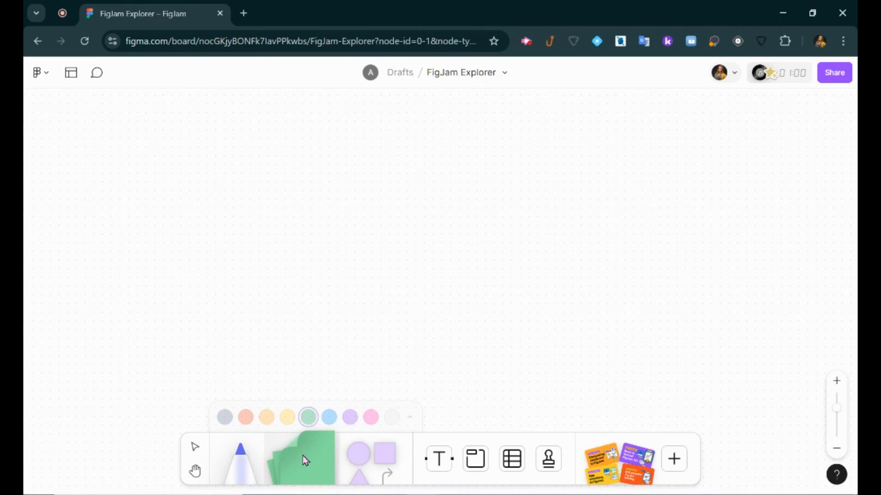
click(250, 234)
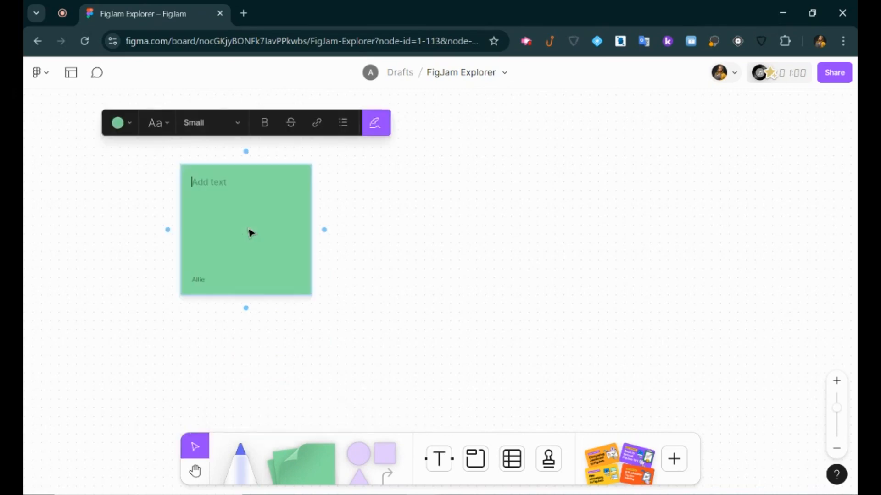
text(h)
Pan the view and replace the note's stray 'h' with 'This is a sentence'.
click(195, 470)
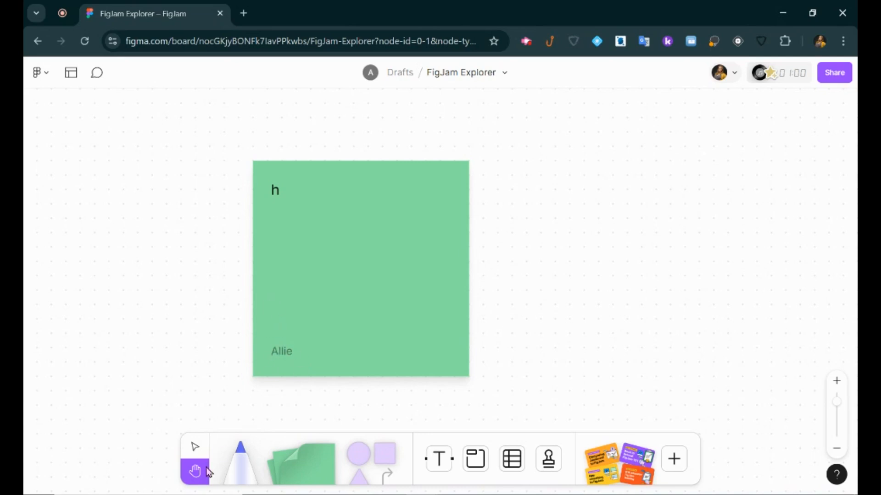
drag(357, 276, 230, 263)
drag(295, 271, 316, 269)
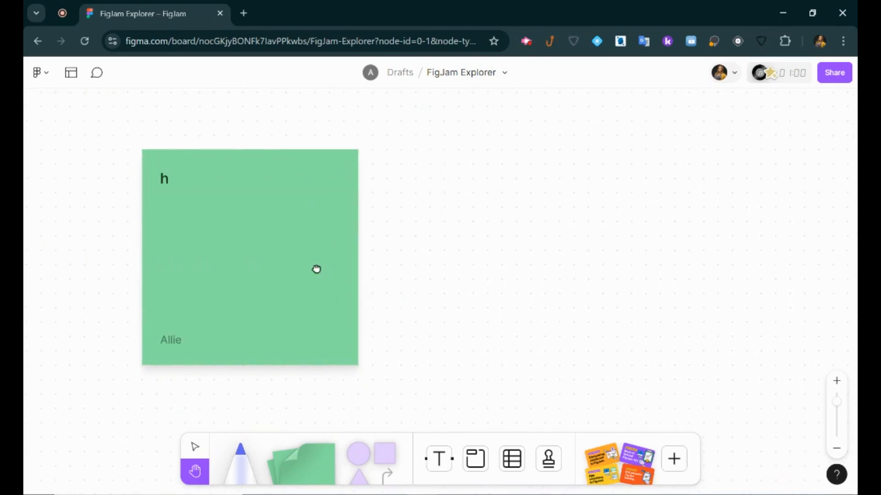
click(196, 448)
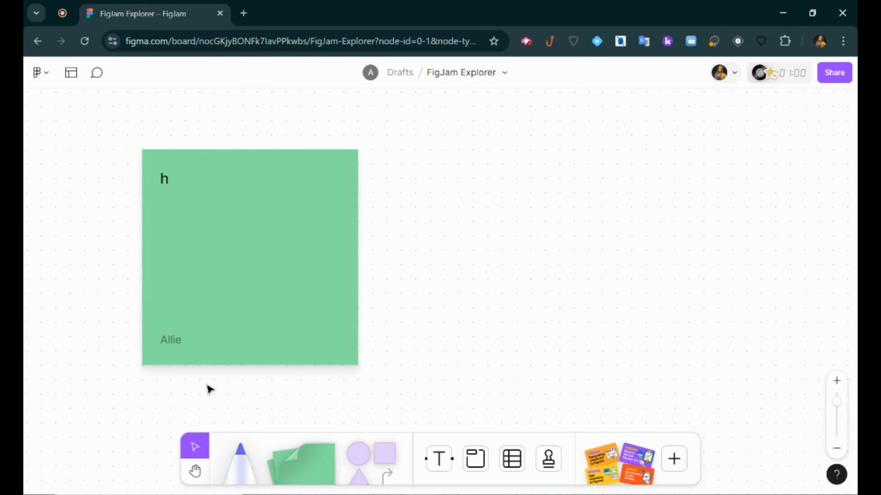
double_click(183, 185)
click(177, 181)
key(BackSpace)
text(T)
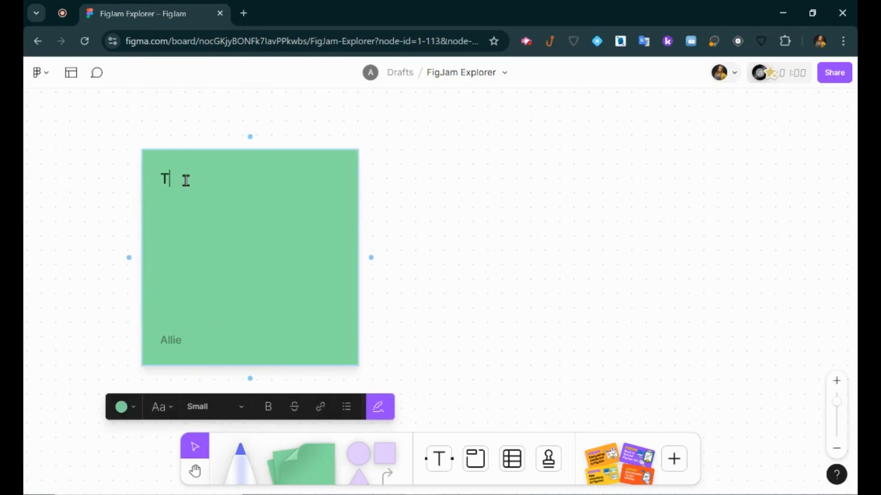
text(his is a sentence)
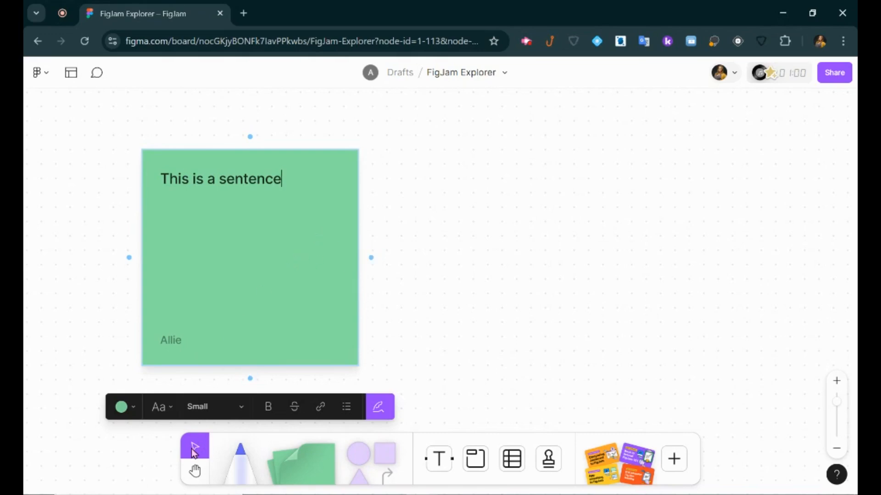
Make the sticky note pink with Scribble font at Large text size.
click(125, 407)
click(182, 376)
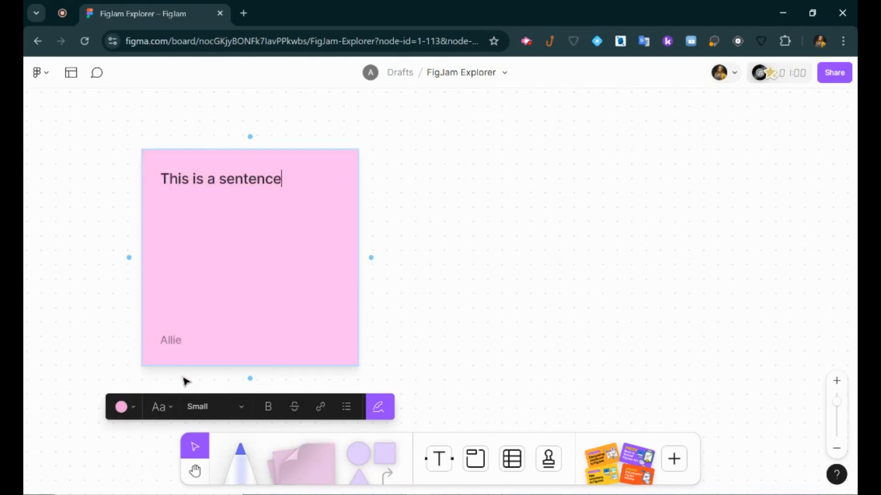
click(160, 407)
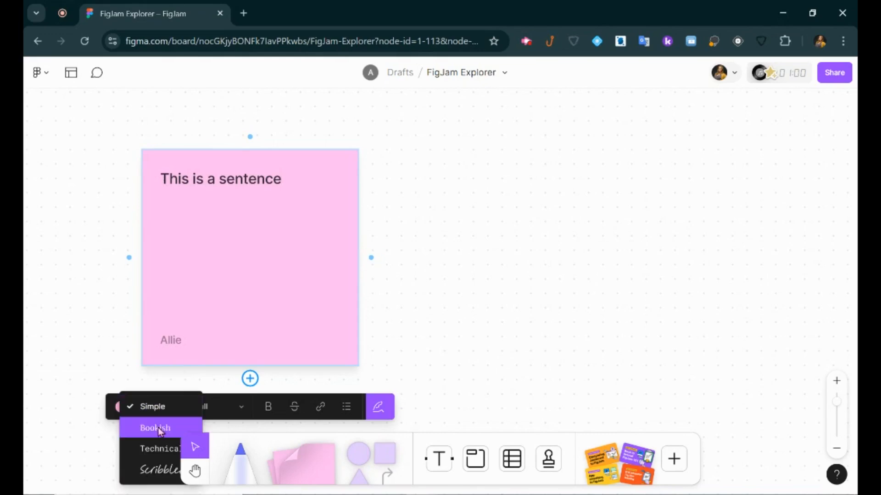
click(160, 471)
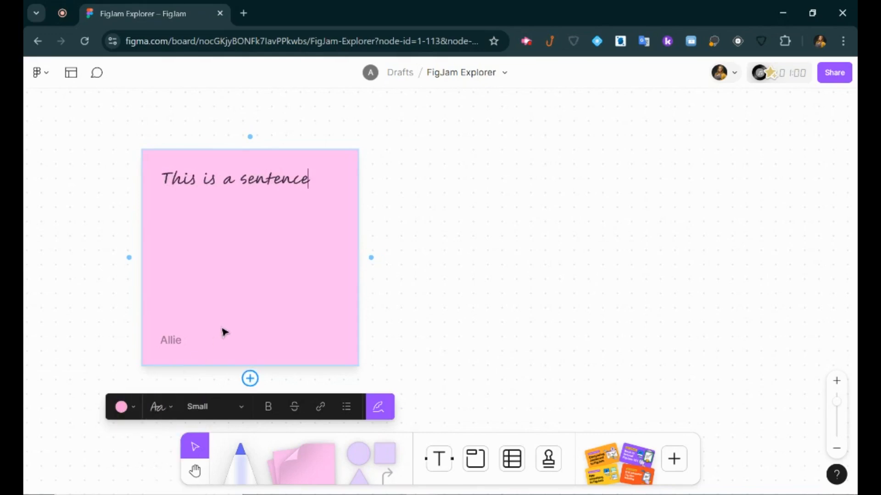
click(225, 408)
click(212, 408)
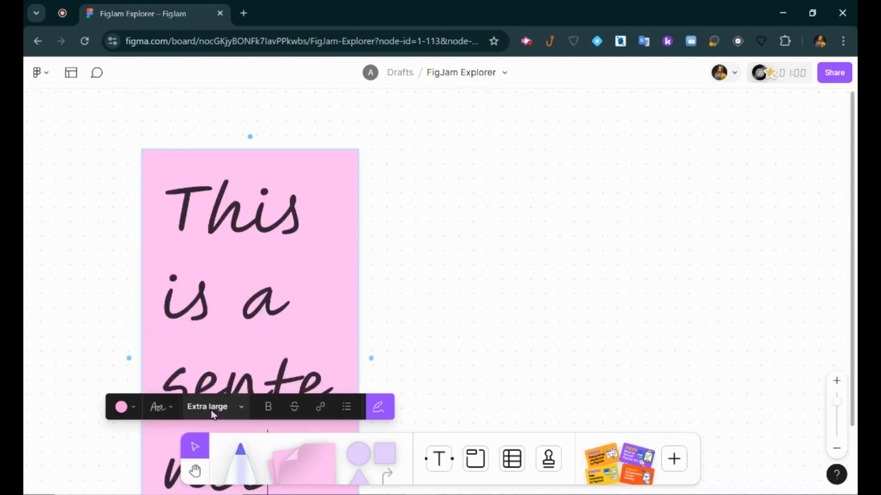
click(212, 411)
click(213, 382)
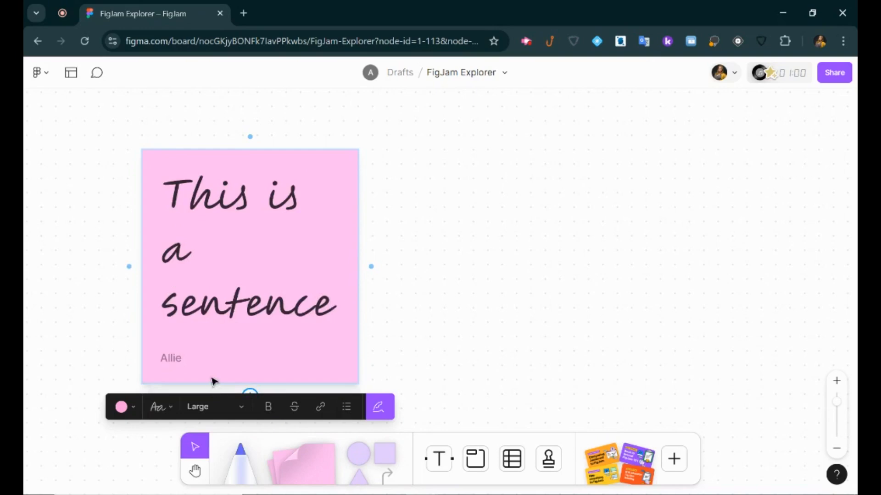
Try bold, strikethrough, link and bullets on the word 'sentence', then undo them all.
click(269, 410)
double_click(289, 305)
double_click(280, 317)
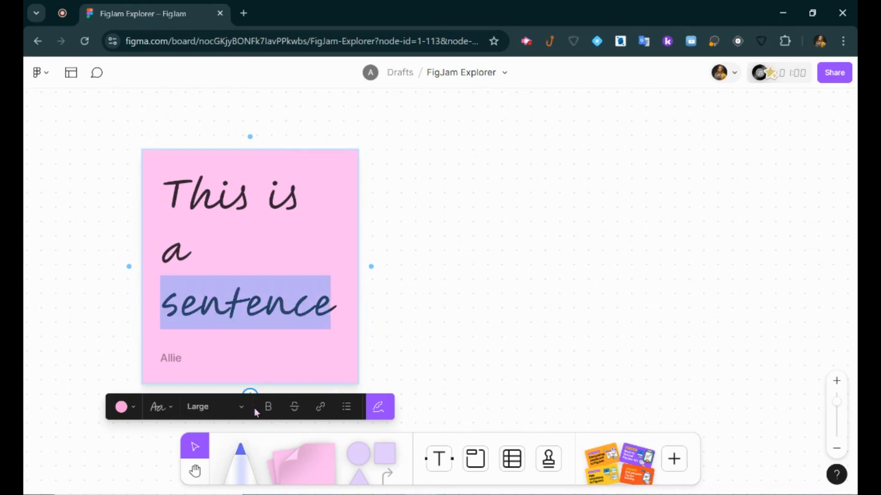
click(268, 409)
click(295, 408)
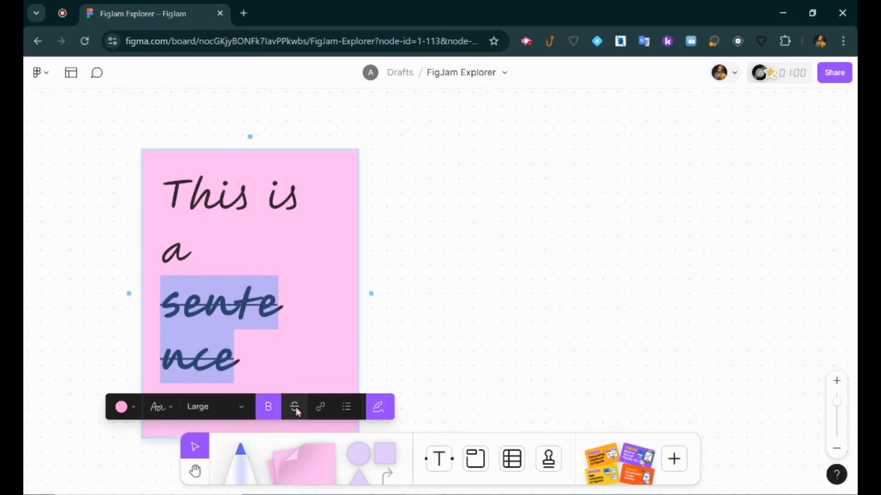
click(295, 408)
click(268, 407)
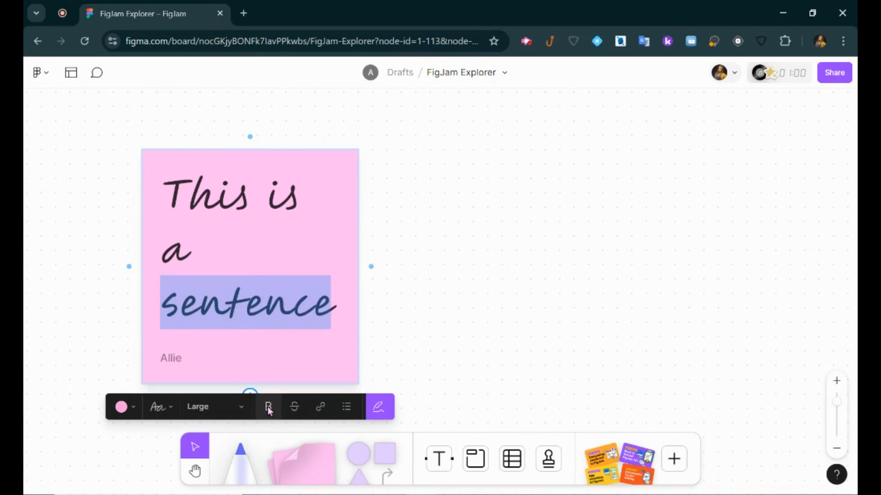
click(321, 407)
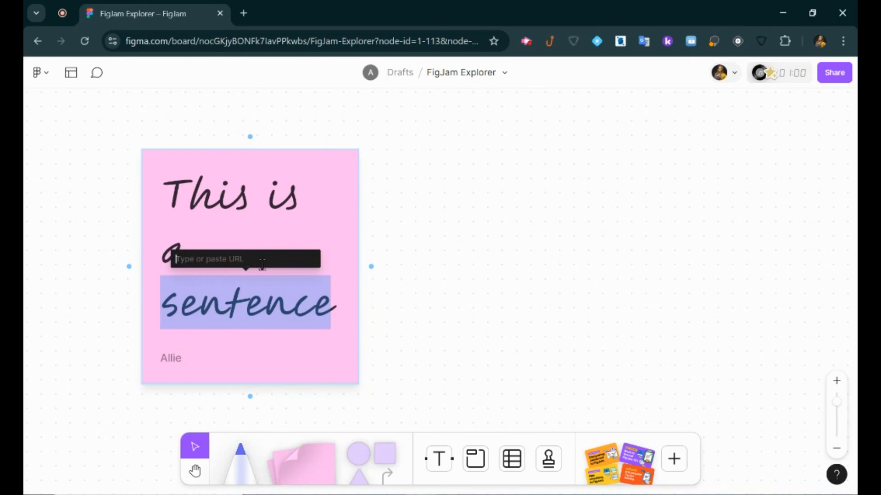
key(Escape)
click(345, 408)
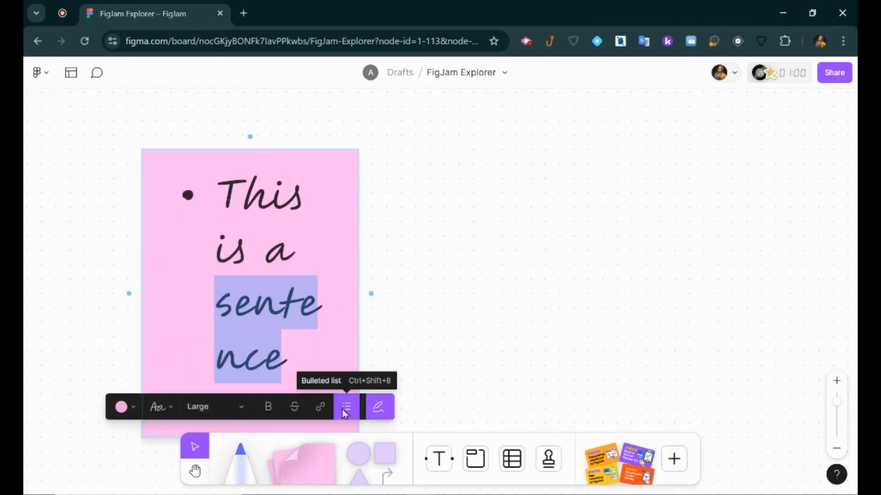
click(345, 411)
key(Escape)
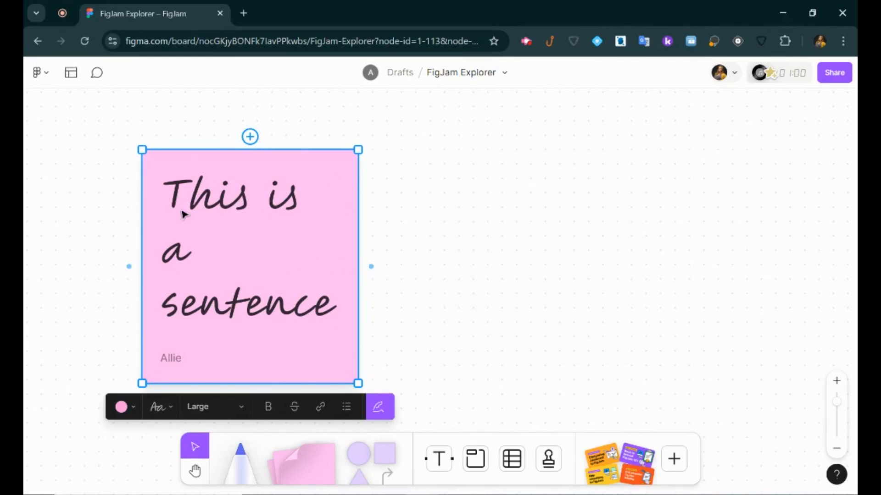
Create two more blank pink sticky notes in a row right of 'This is a sentence', then pan down.
click(371, 267)
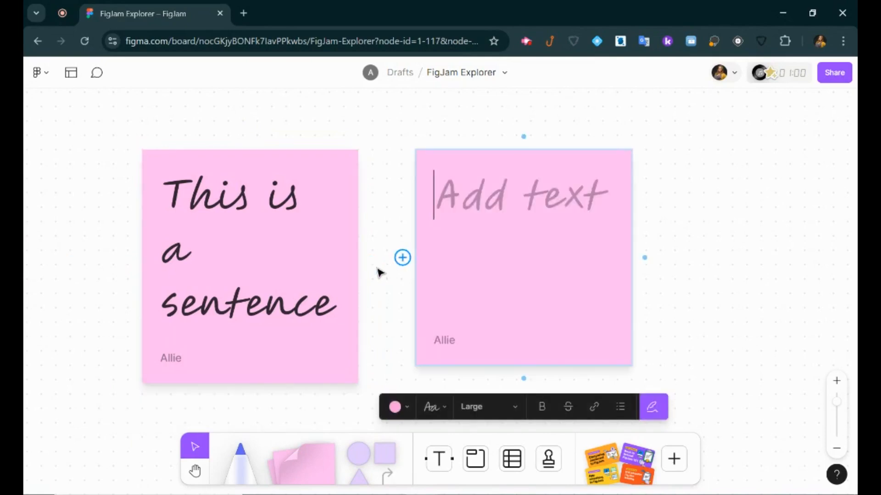
click(697, 275)
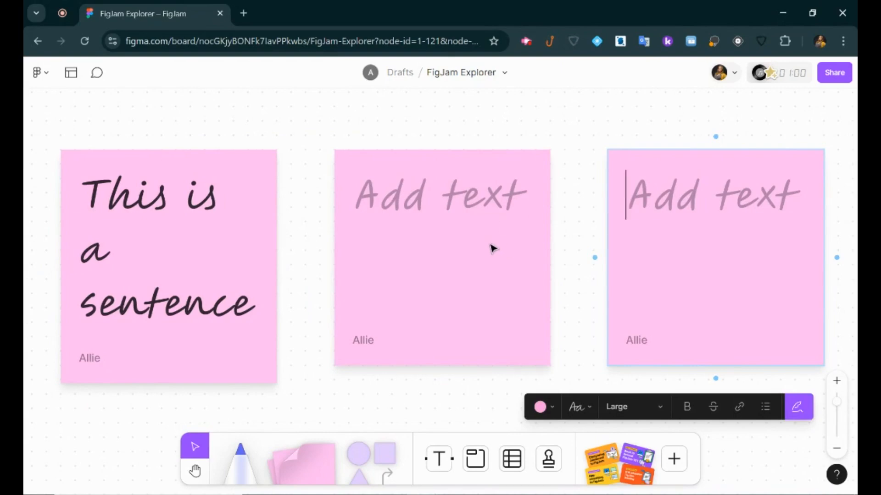
drag(431, 391, 415, 108)
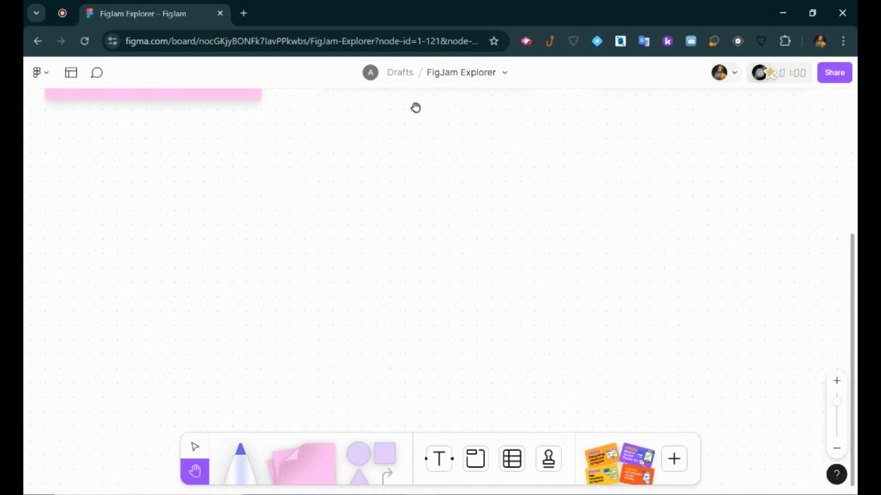
Draw a rounded rectangle on the board and stretch it slightly taller.
click(376, 463)
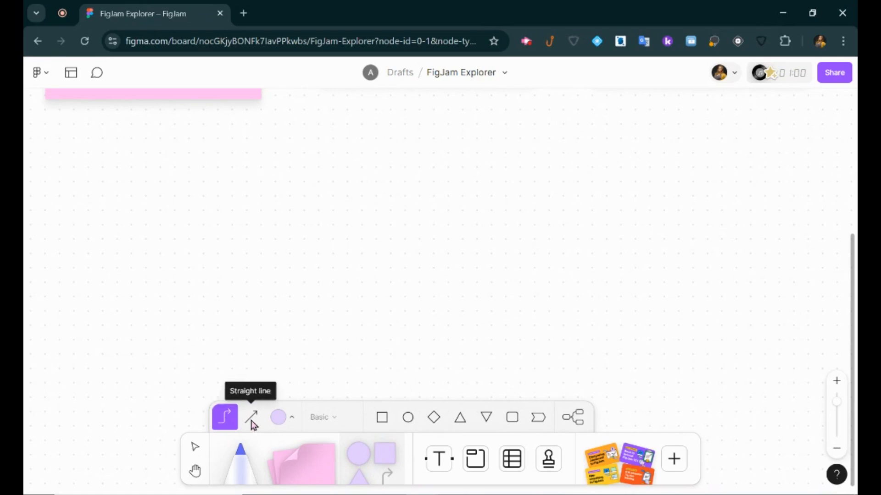
click(288, 426)
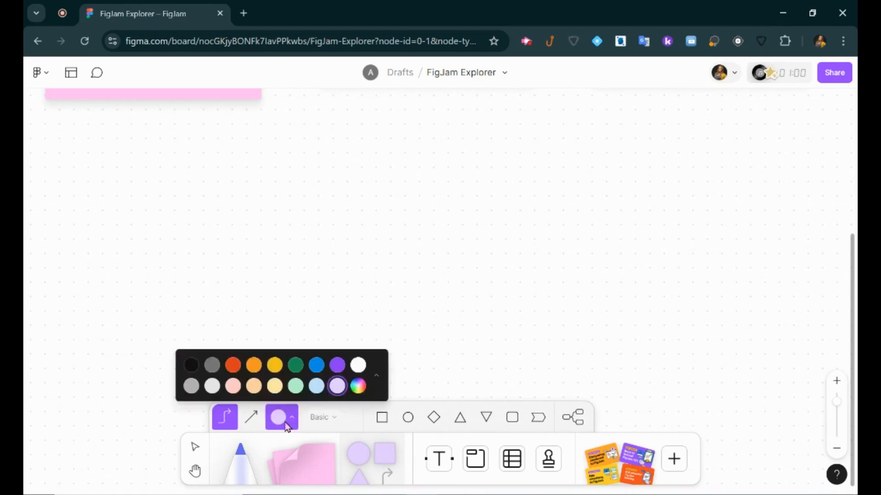
click(404, 426)
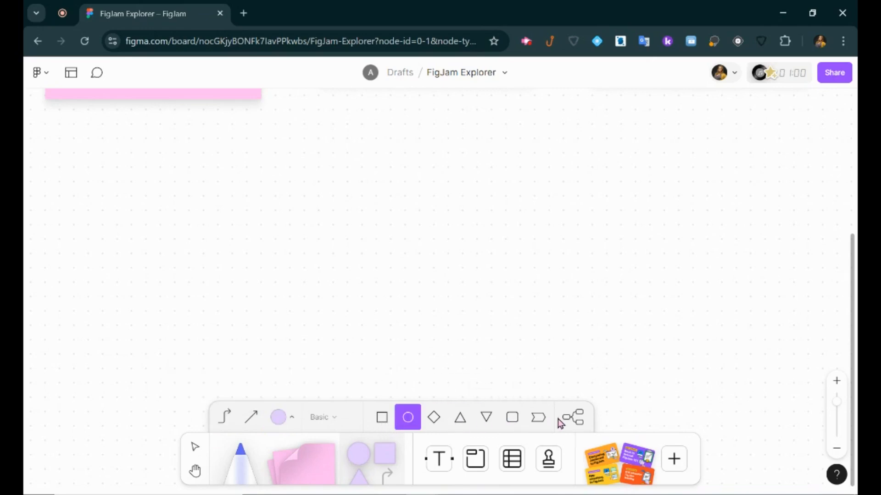
click(584, 420)
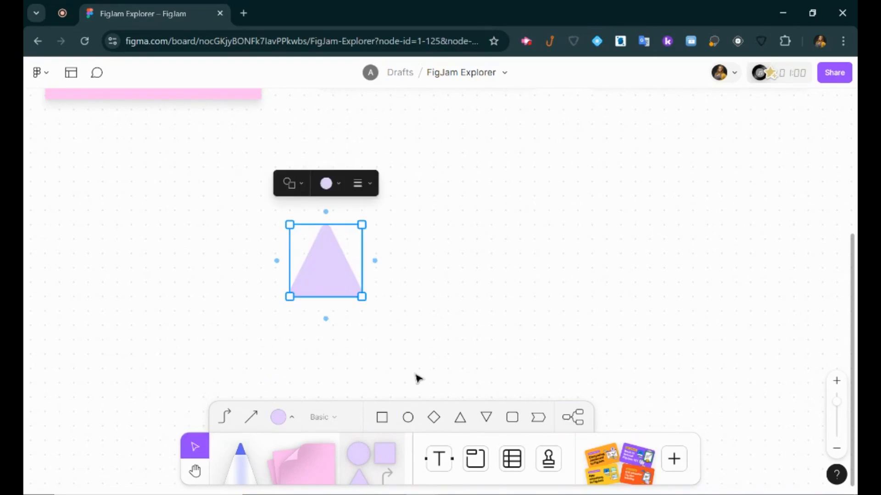
click(511, 420)
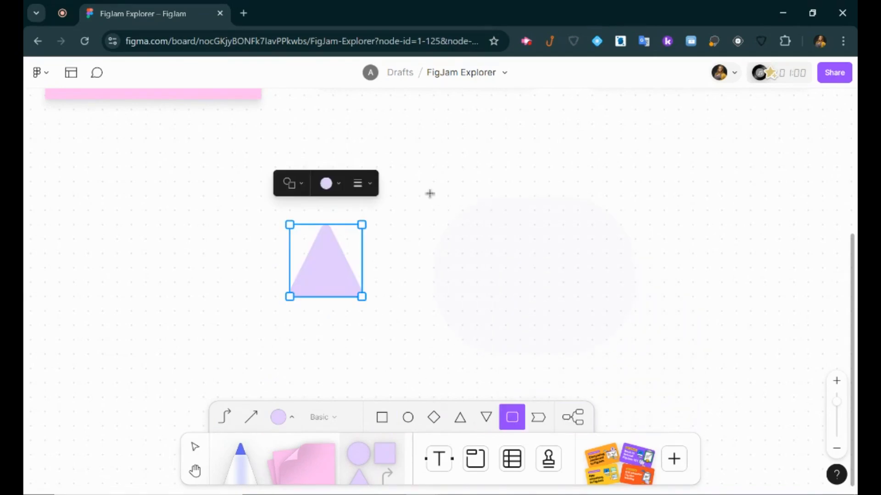
click(408, 171)
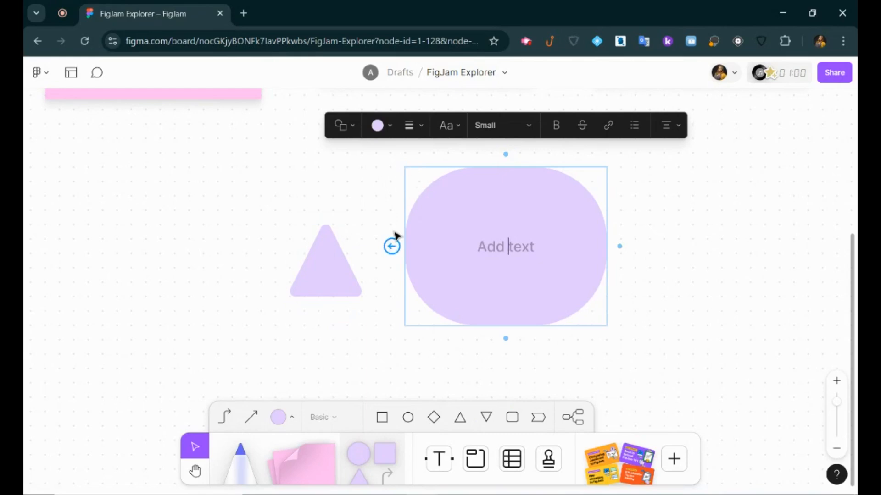
mouse_move(405, 168)
mouse_down()
mouse_move(476, 238)
mouse_move(518, 194)
mouse_move(405, 167)
mouse_up()
Fill the shape orange-red with a solid outline, make it a folded-corner document, and add a connected copy left.
click(513, 127)
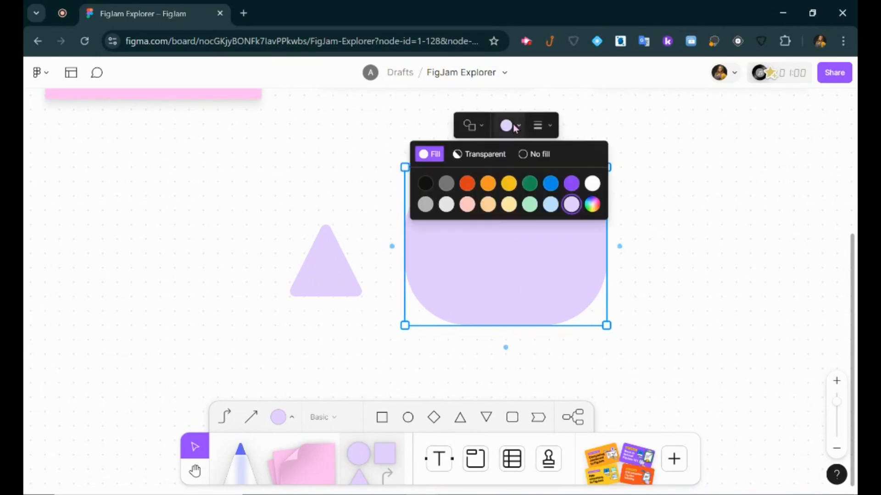
click(468, 184)
click(538, 130)
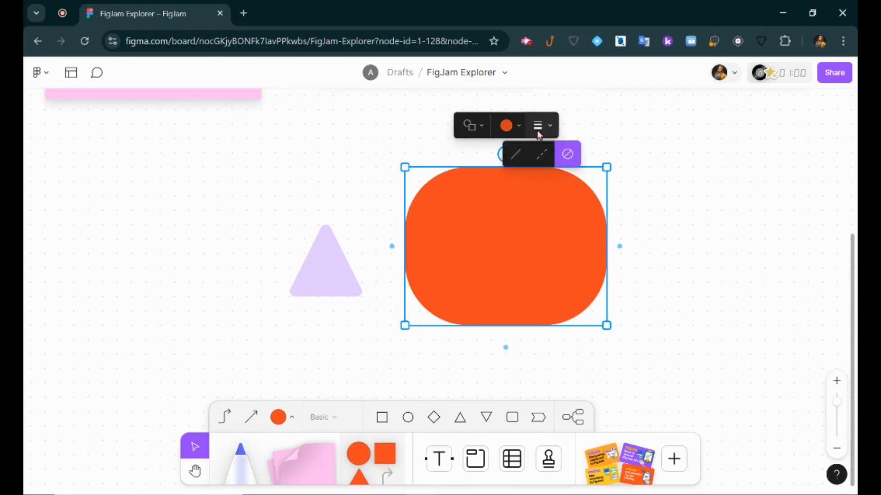
click(518, 154)
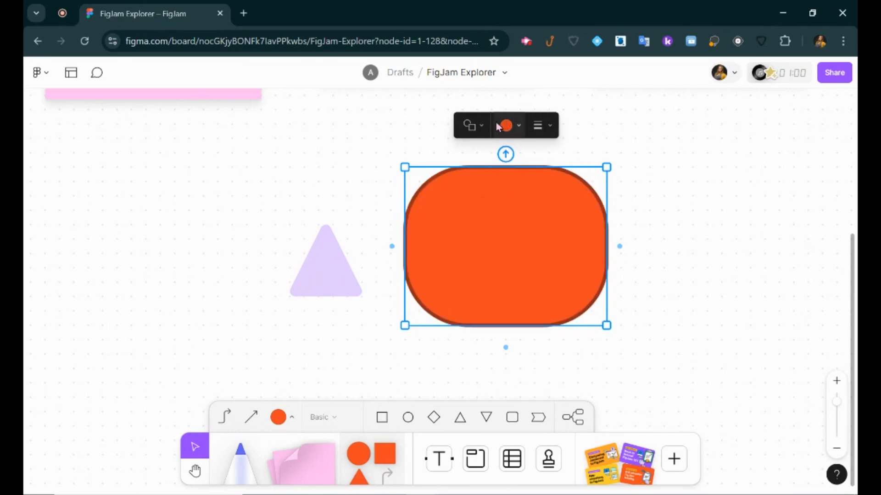
click(477, 127)
click(481, 210)
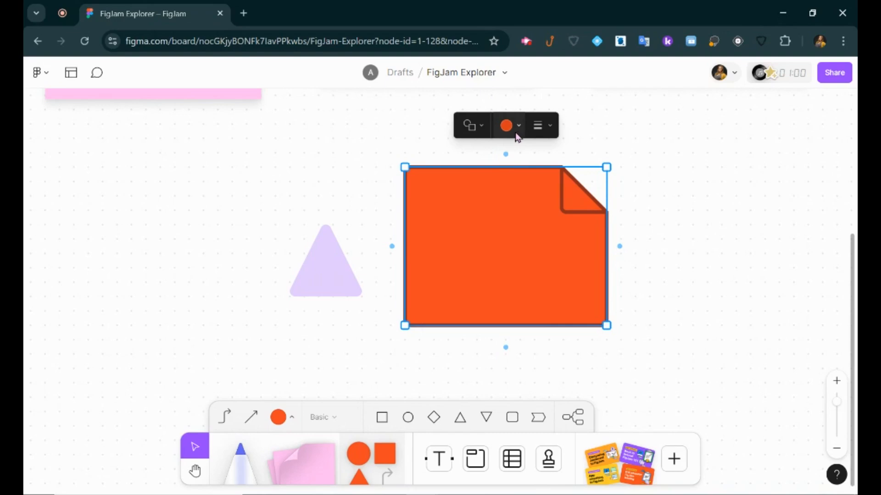
mouse_move(393, 249)
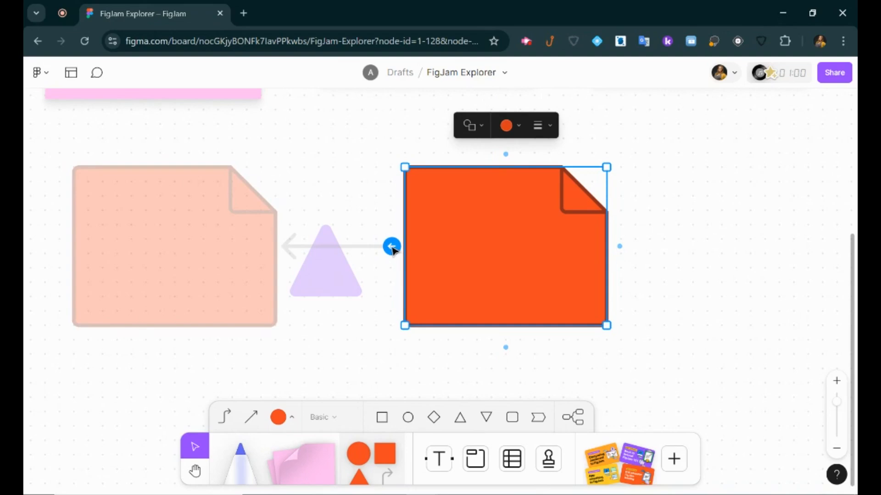
click(391, 247)
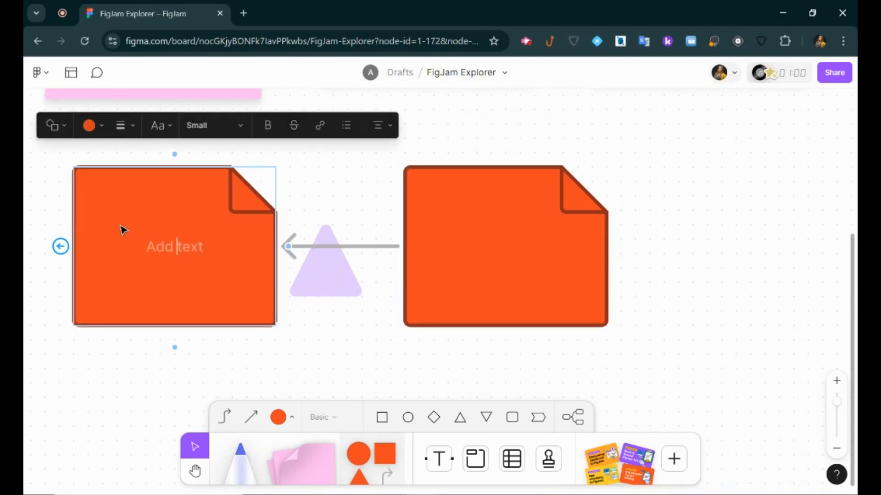
Delete the purple triangle and label the connector between the documents 'text'.
click(374, 247)
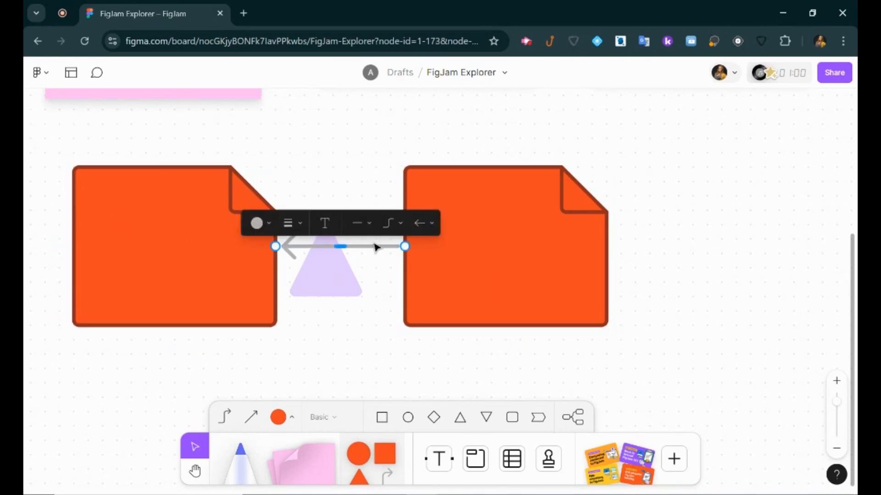
click(371, 245)
double_click(346, 247)
click(340, 274)
key(Delete)
click(340, 248)
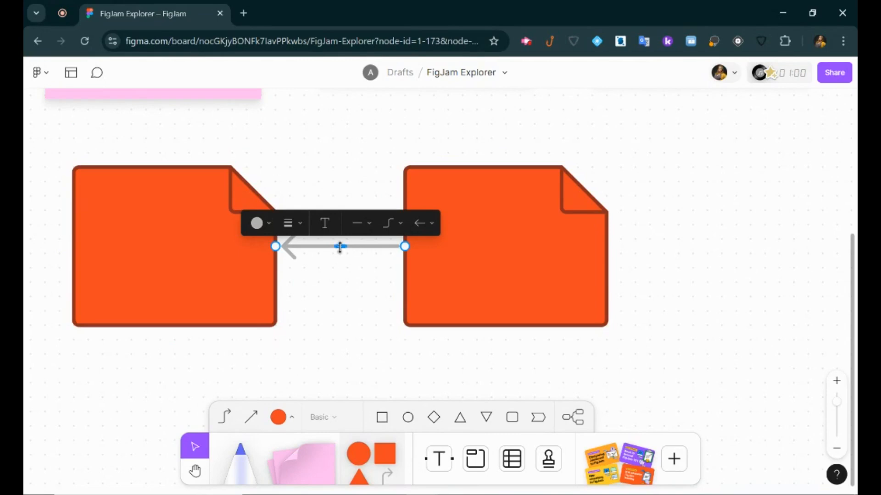
double_click(341, 247)
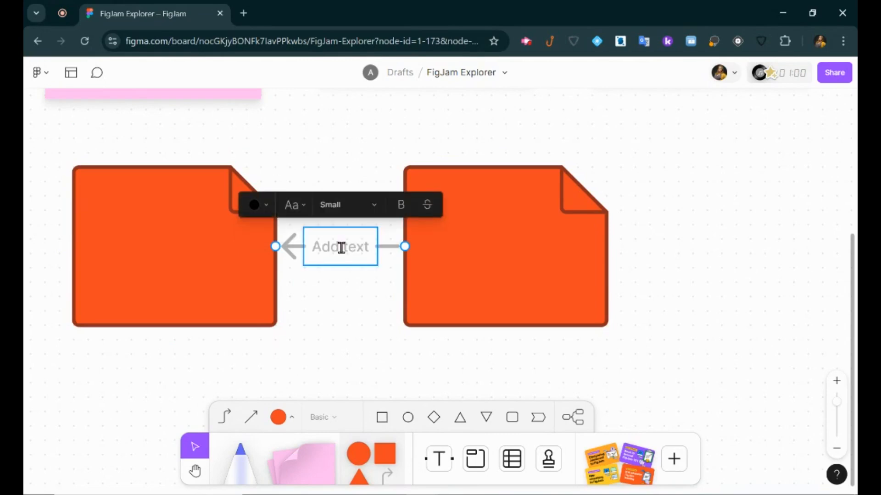
text(text)
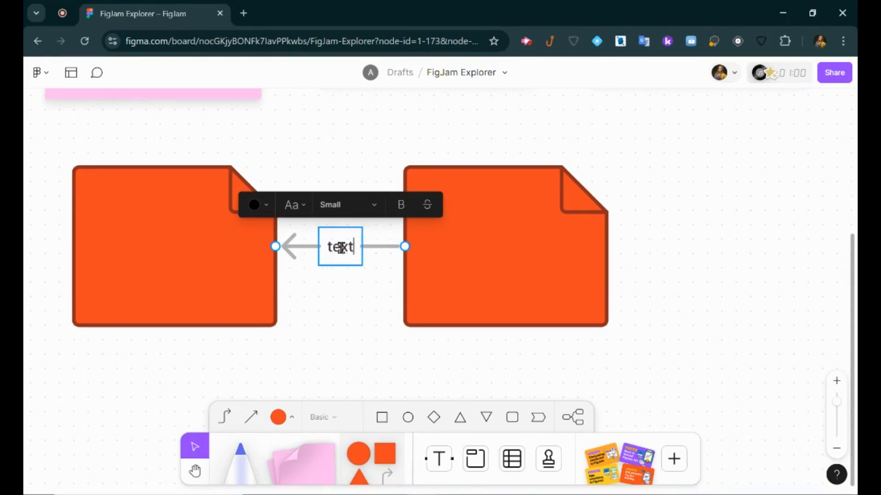
click(370, 283)
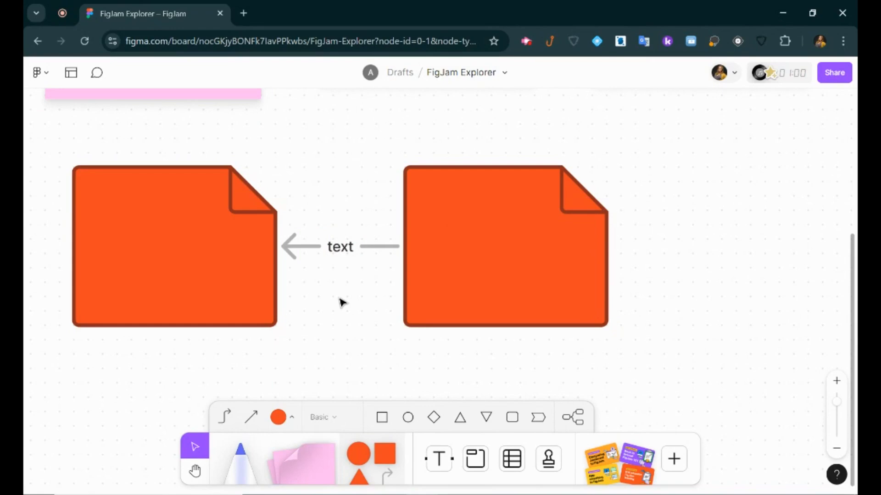
Draw a curved connector arrow from the top of the left document to the right one.
click(224, 417)
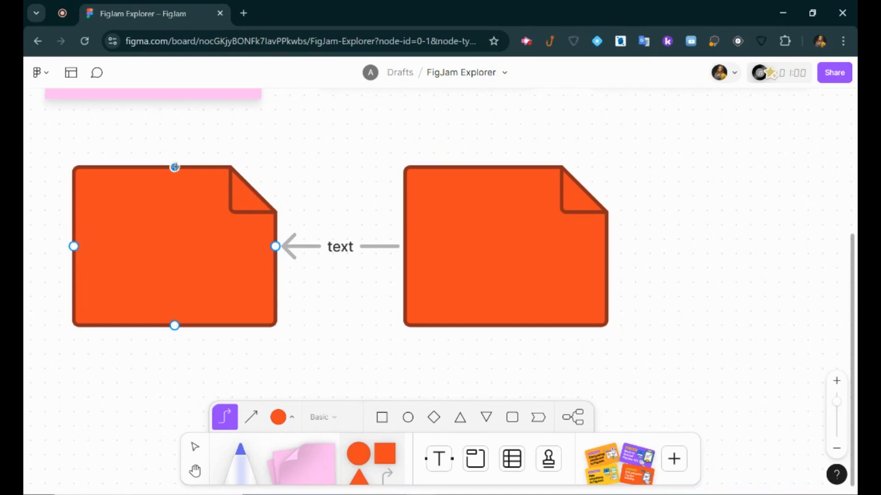
drag(175, 167, 503, 166)
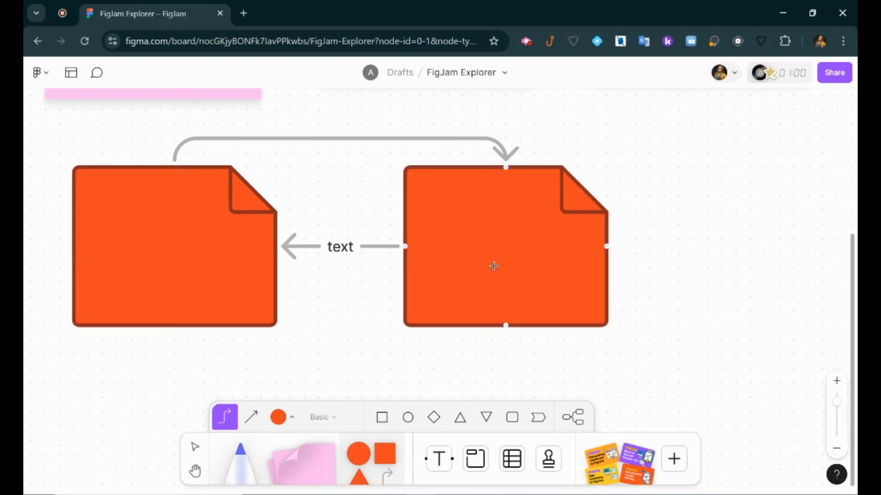
click(537, 418)
Place an orange chevron containing 'h' right of the second document, then pan to empty canvas.
click(631, 187)
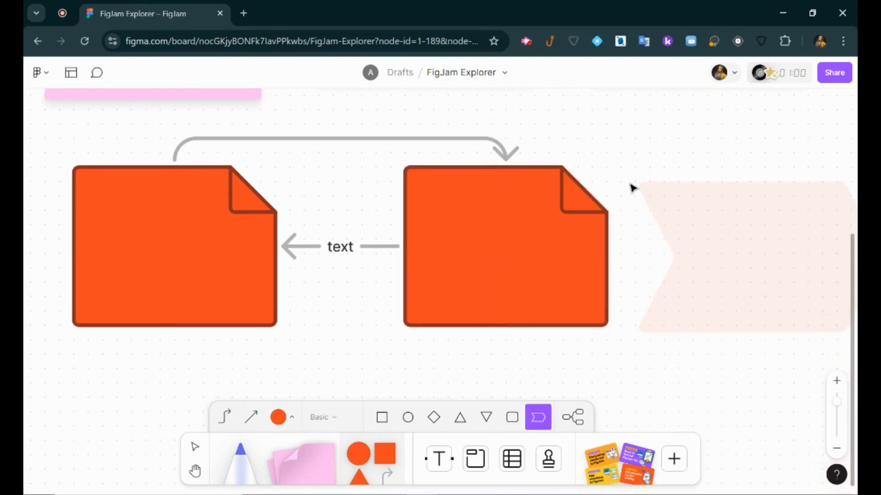
text(h)
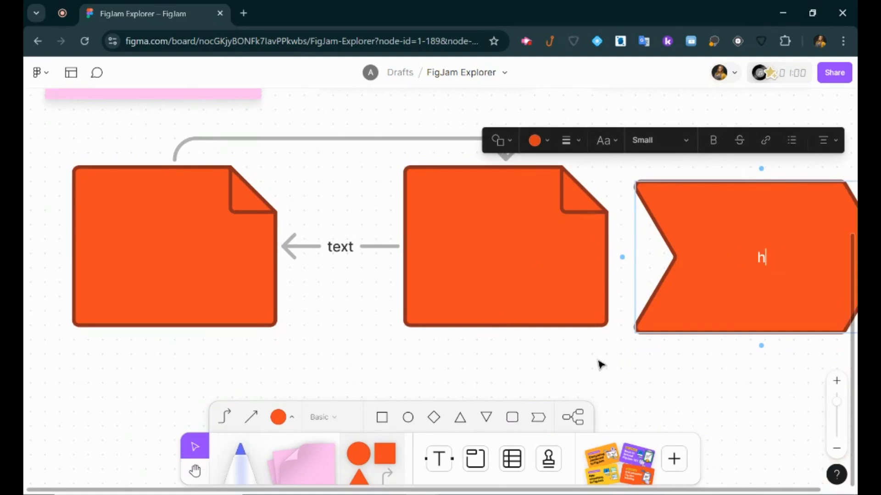
click(599, 365)
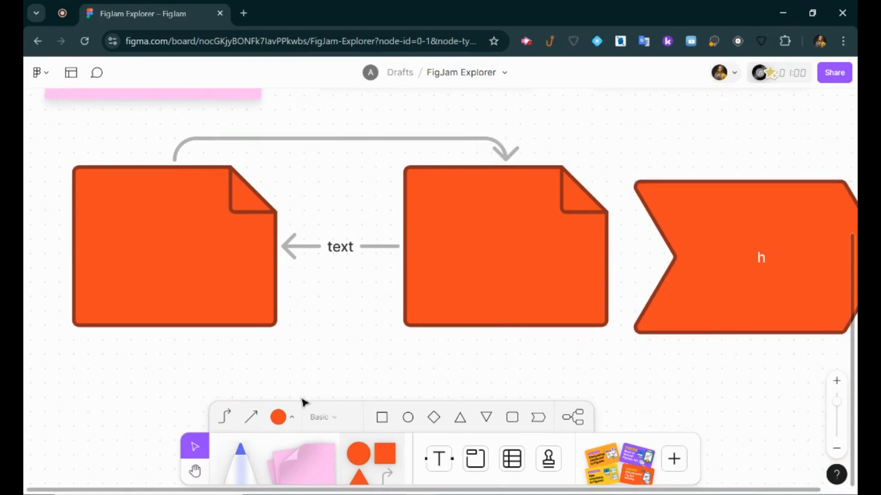
click(194, 471)
drag(250, 346, 263, 88)
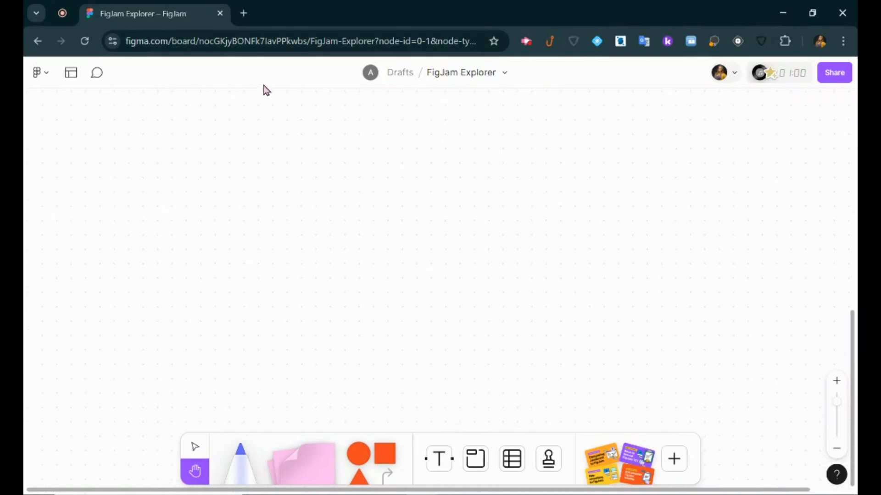
Add the text 'Type' in the empty area and colour it light green.
click(444, 464)
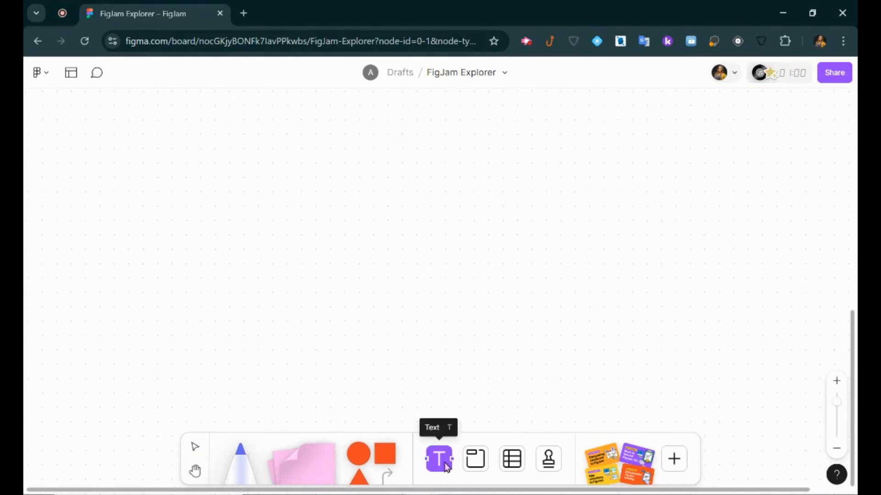
click(134, 184)
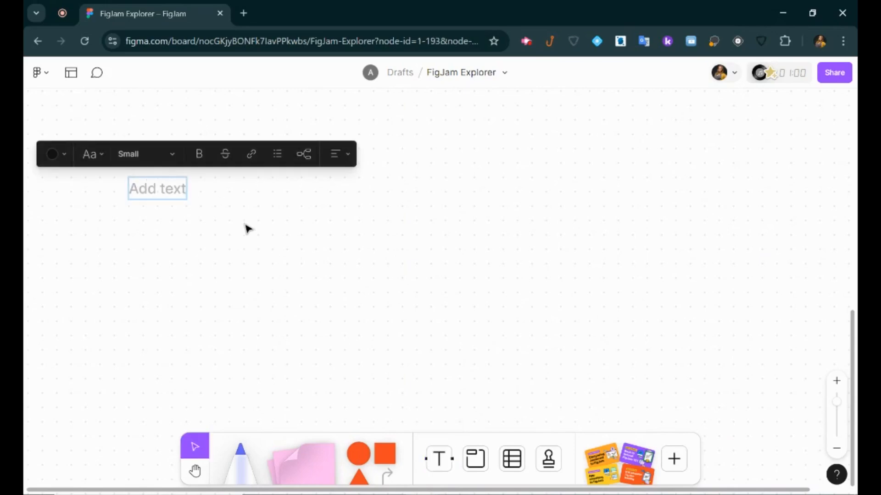
text(Type)
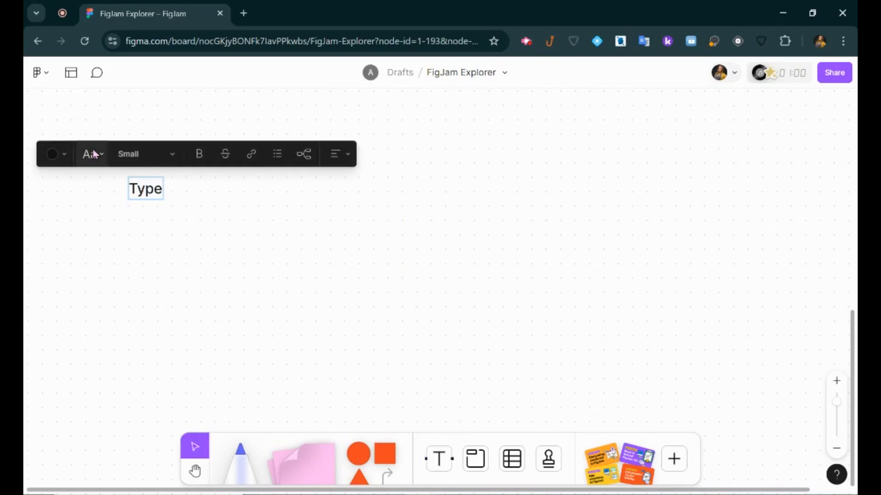
click(64, 154)
click(177, 185)
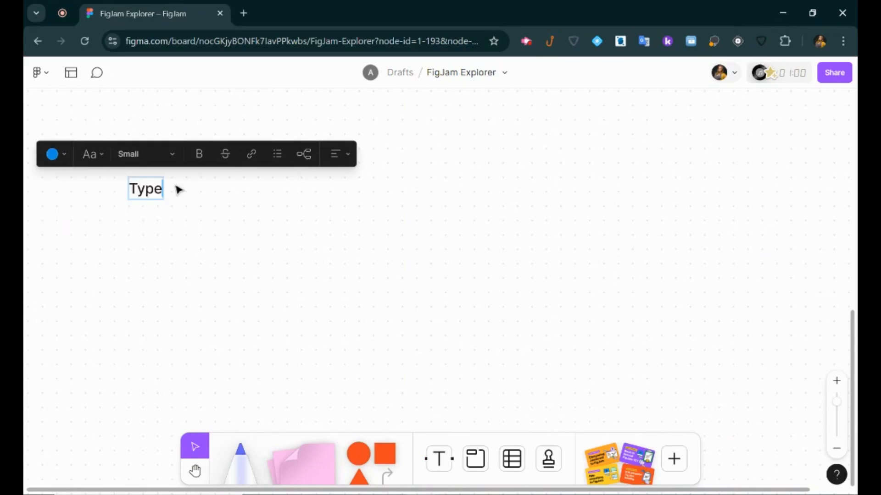
double_click(147, 190)
click(55, 165)
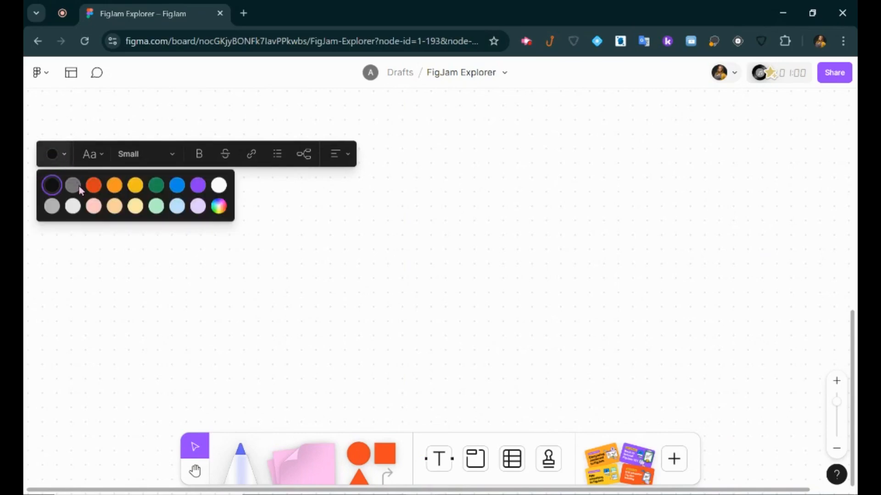
click(94, 185)
click(57, 156)
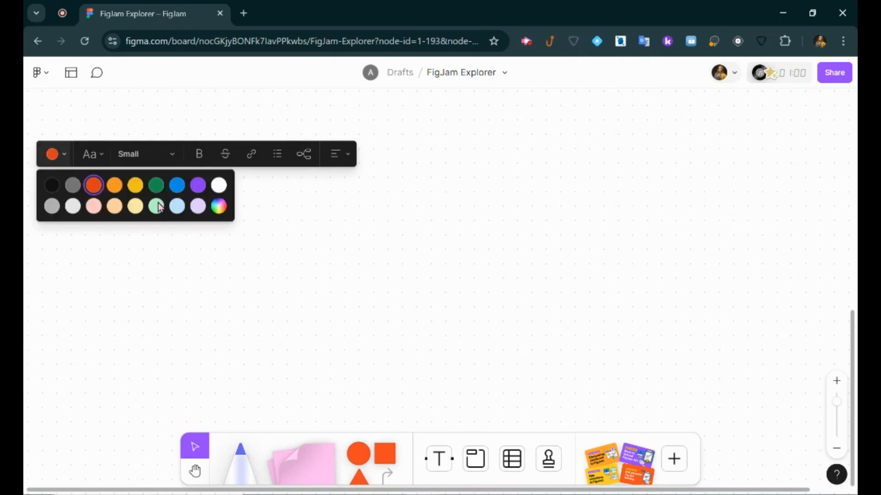
click(156, 207)
Set 'Type' to the Technical font at Extra large size, then try and discard a mind map branch.
click(104, 158)
click(101, 193)
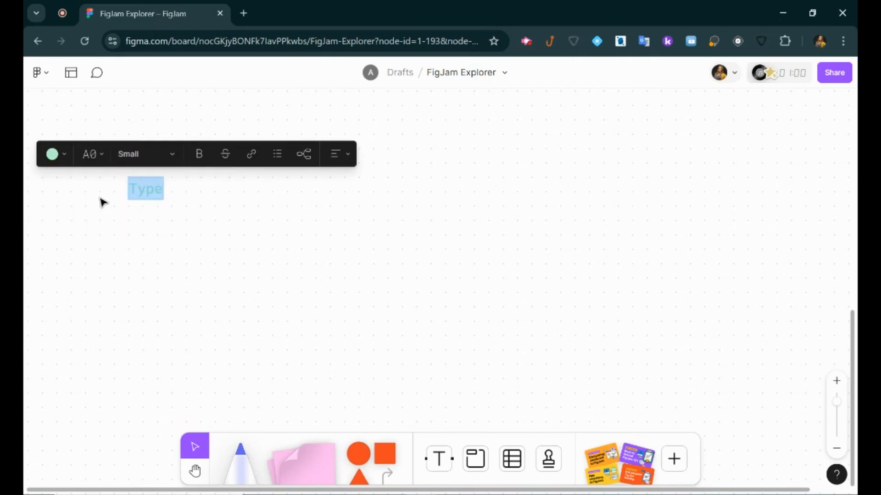
click(149, 160)
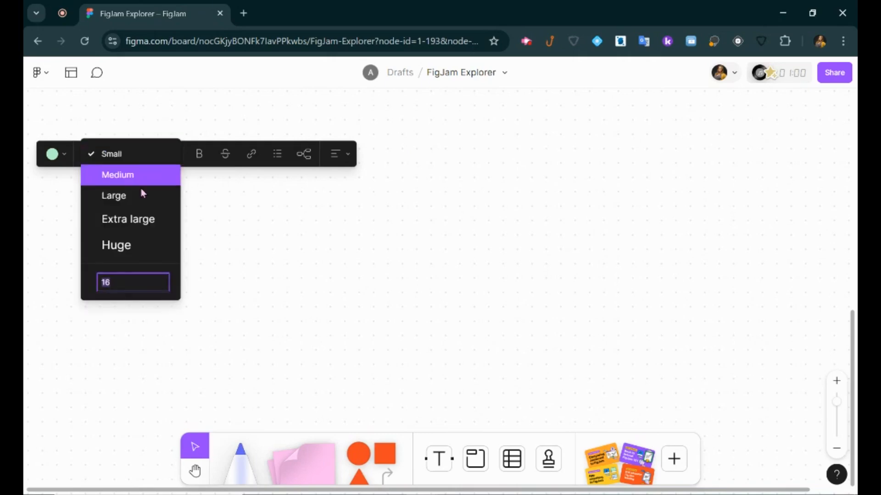
click(135, 217)
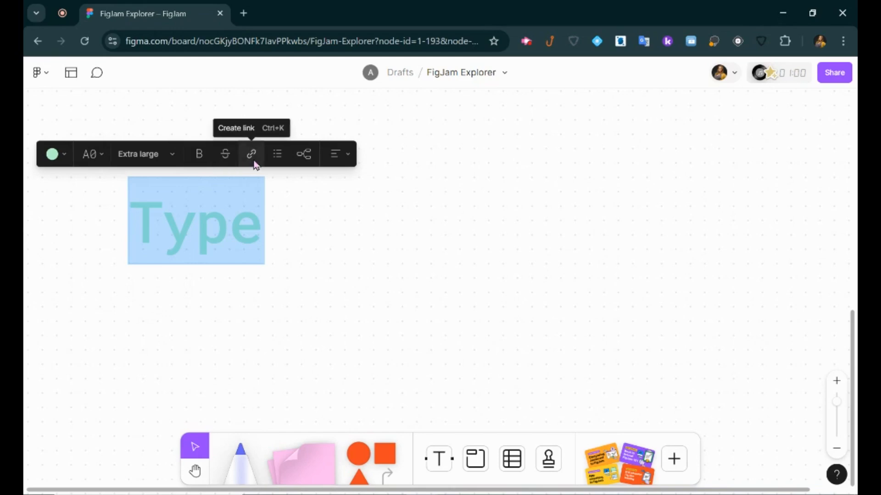
click(313, 160)
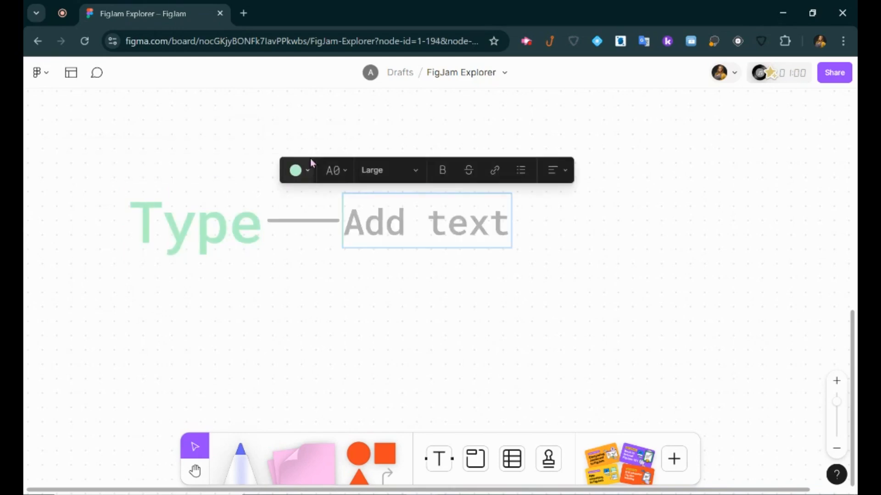
click(213, 222)
click(279, 219)
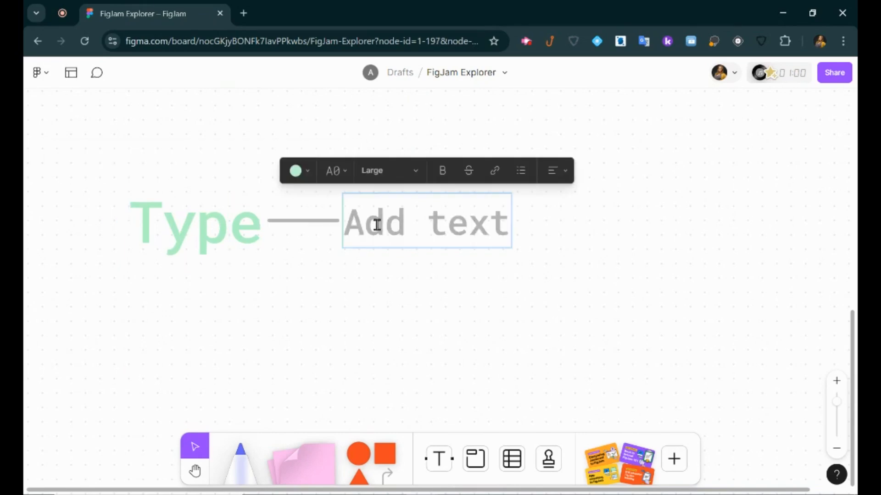
click(554, 232)
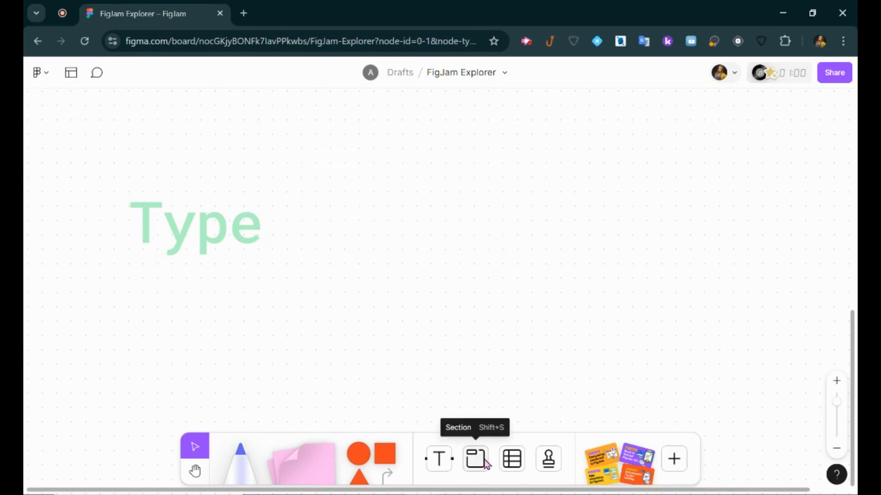
Zoom out and wrap the sticky notes, document shapes, chevron and 'Type' in Section 1.
scroll(448, 295, down, 1)
mouse_move(834, 404)
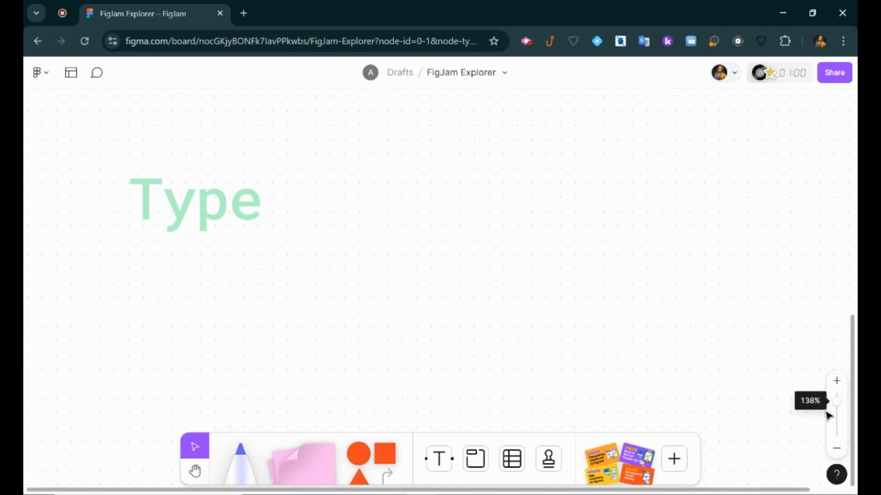
drag(833, 405, 837, 415)
scroll(660, 356, up, 3)
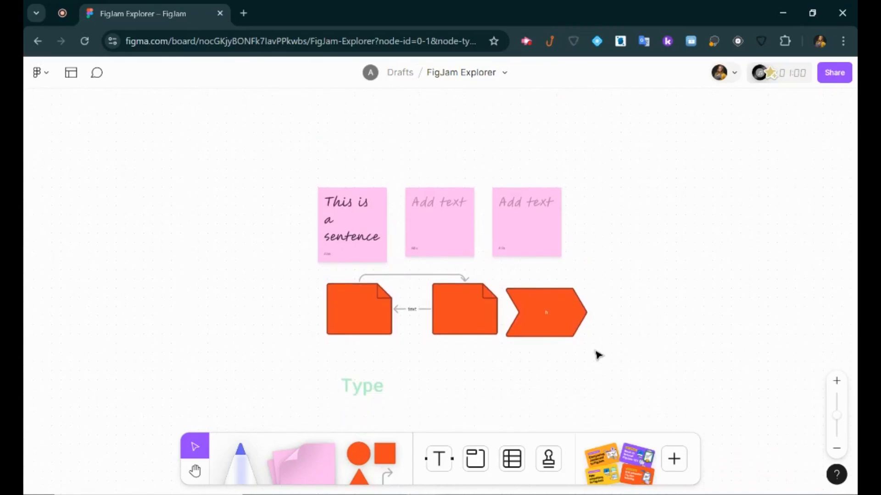
click(477, 455)
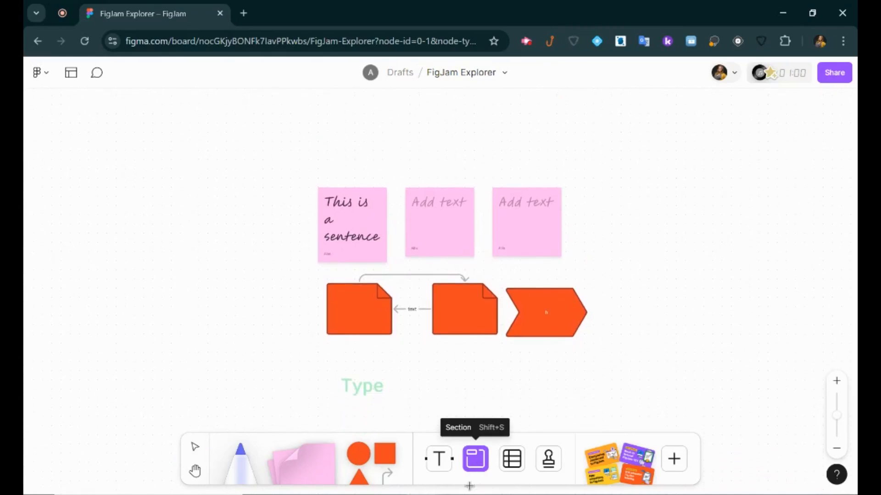
mouse_move(291, 159)
mouse_down()
mouse_move(607, 397)
mouse_move(622, 421)
mouse_up()
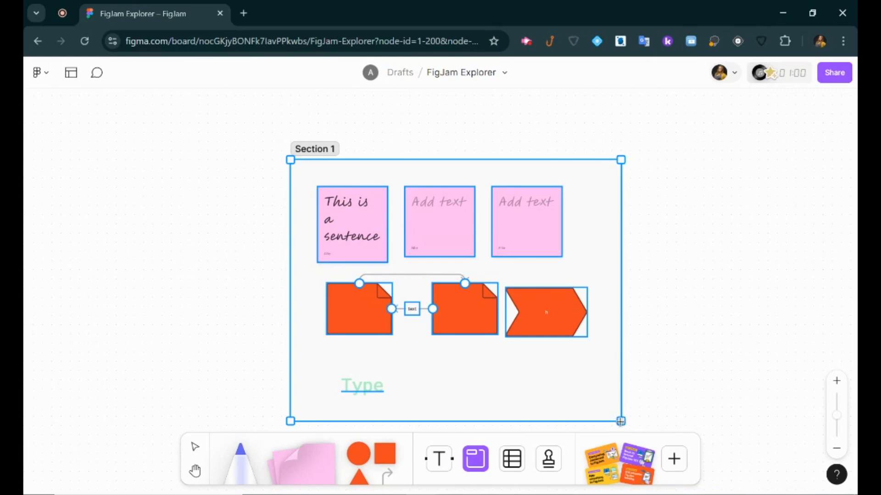
Move Section 1 up and left and slide the second sticky note left to realign it.
drag(620, 421, 620, 421)
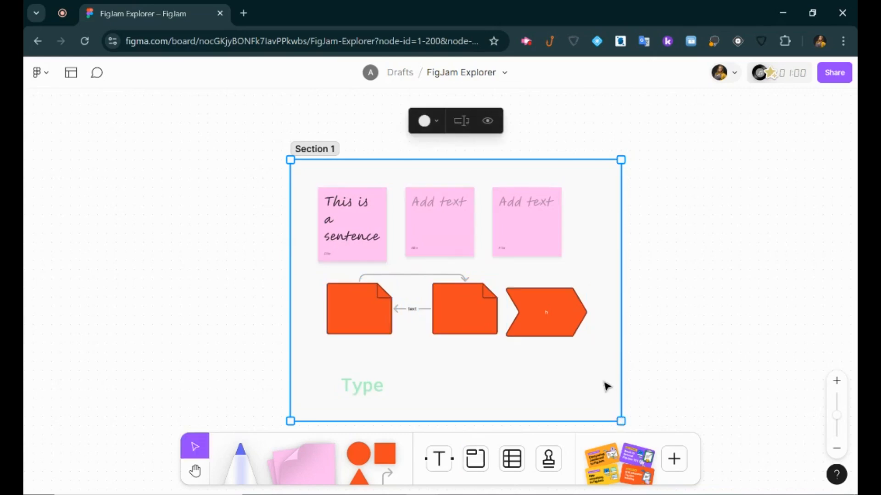
drag(419, 356, 319, 327)
click(241, 199)
click(360, 199)
drag(360, 199, 331, 199)
click(540, 339)
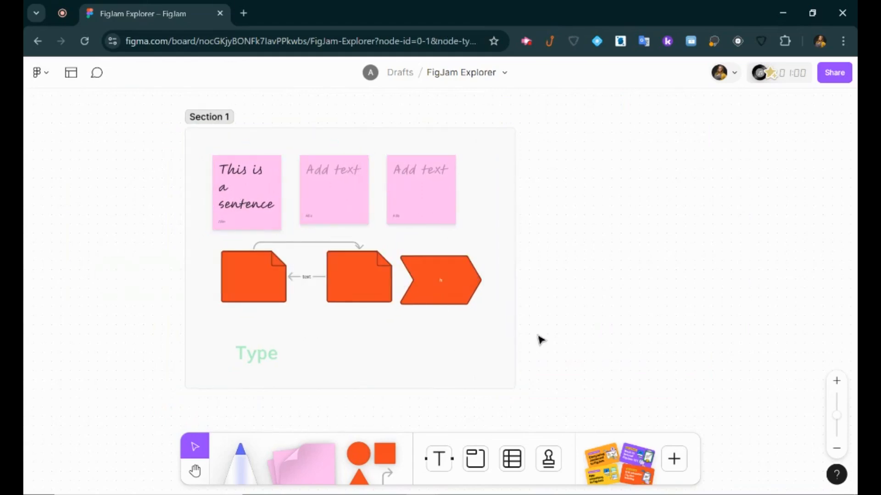
click(472, 460)
Draw a new section right of Section 1 and name it 'Student Name'.
drag(535, 129, 813, 388)
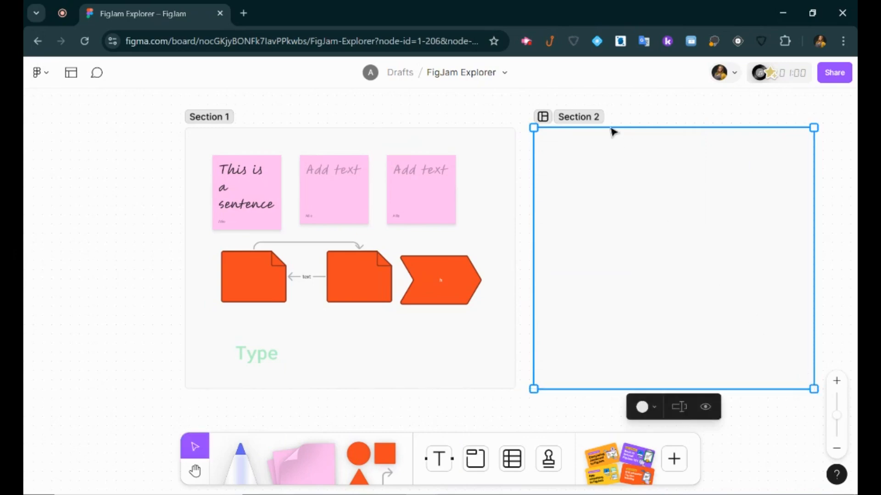
double_click(580, 118)
text(Student Name)
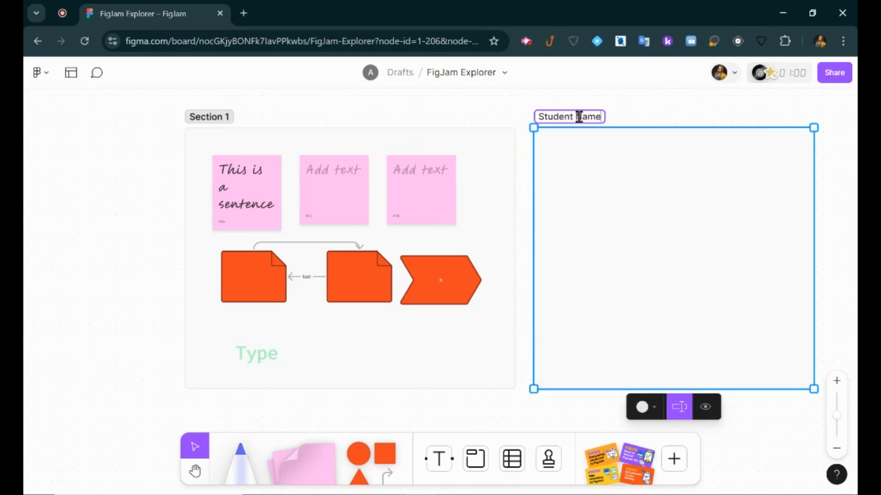
key(Return)
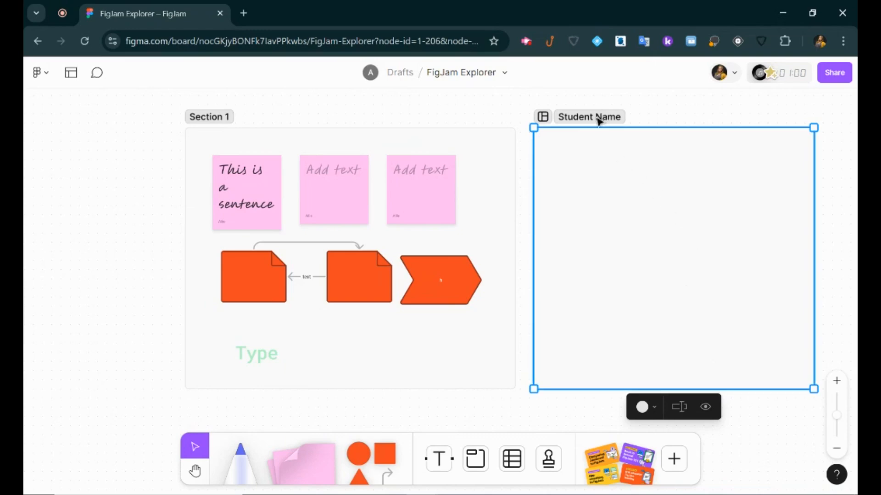
Colour the Student Name section green and toggle its contents hidden and shown again.
click(651, 412)
click(665, 357)
click(679, 410)
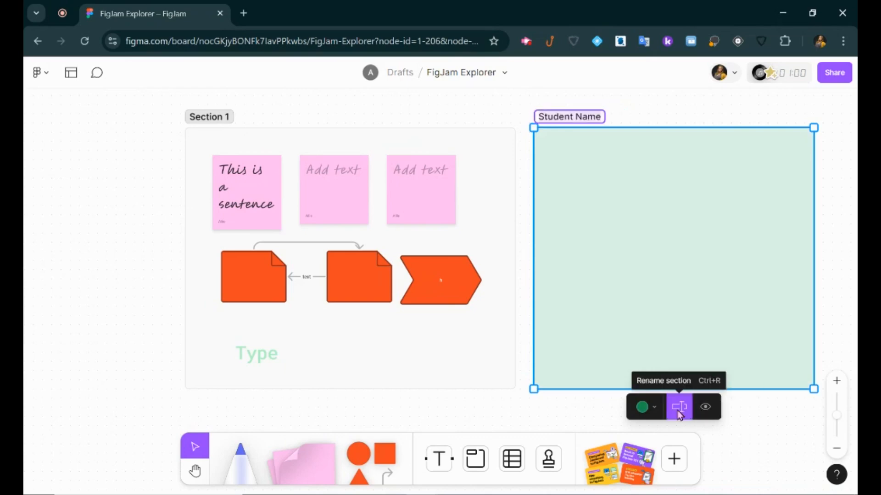
click(706, 408)
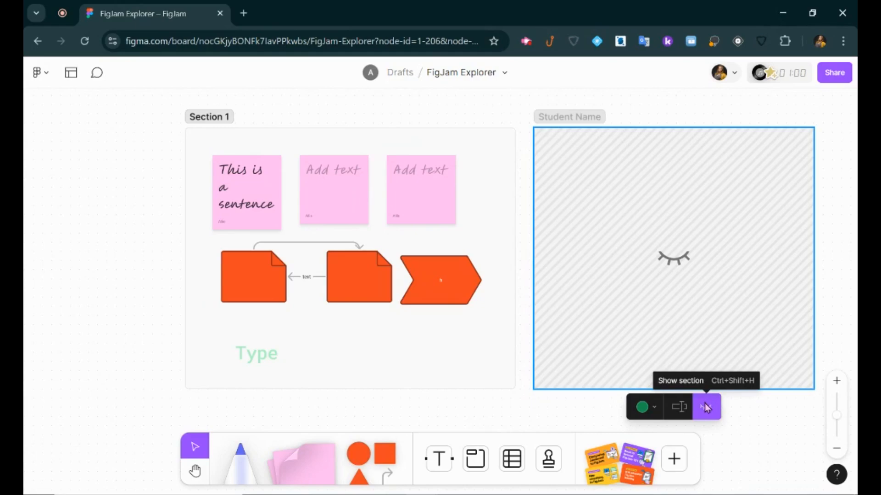
click(706, 409)
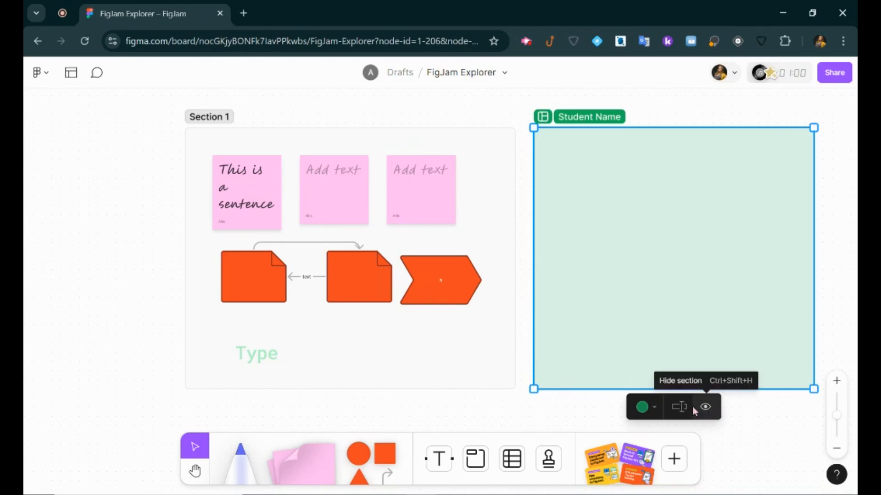
click(562, 415)
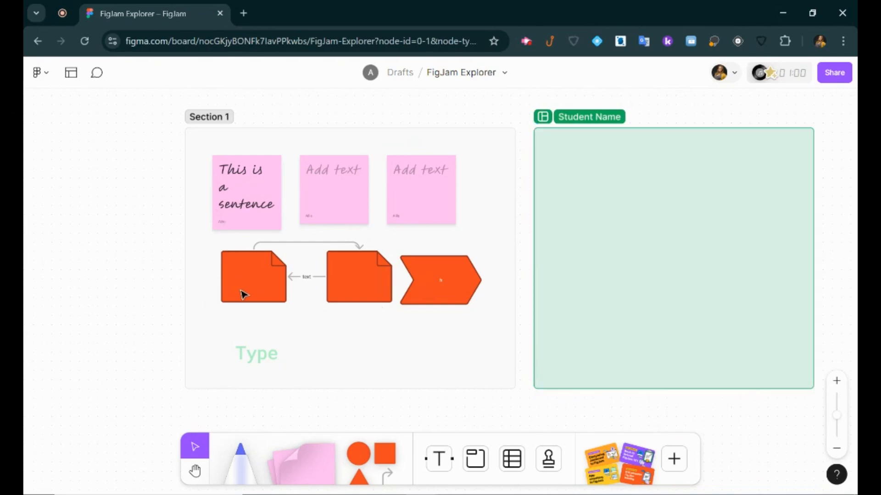
Shift Section 1 slightly left and lock it in place.
drag(208, 163, 190, 191)
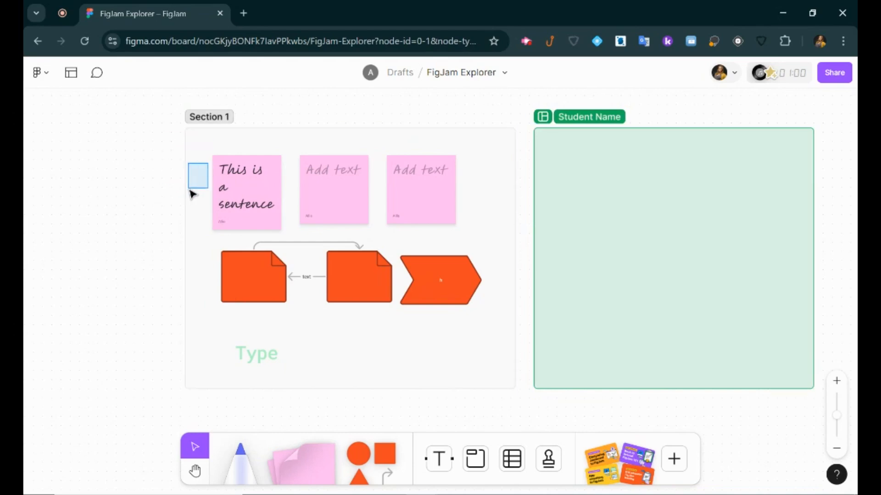
click(415, 359)
mouse_move(414, 359)
mouse_down()
mouse_move(404, 401)
mouse_move(406, 356)
mouse_up()
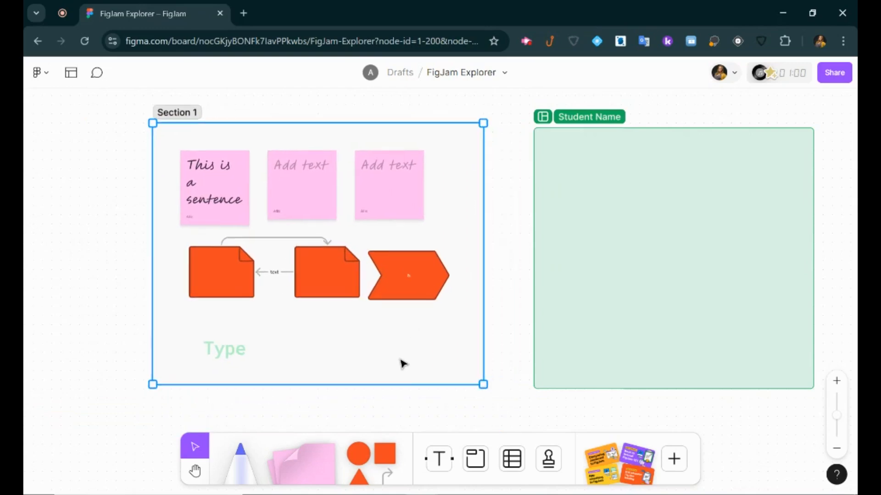
click(430, 272)
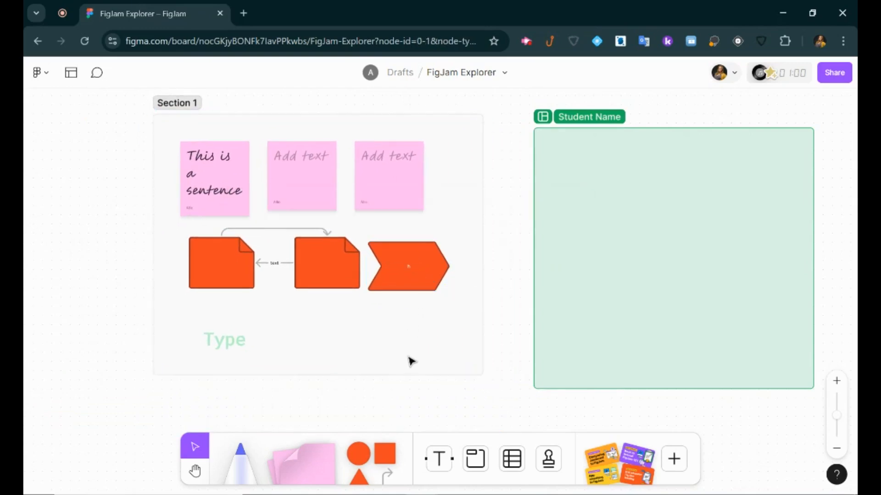
right_click(284, 122)
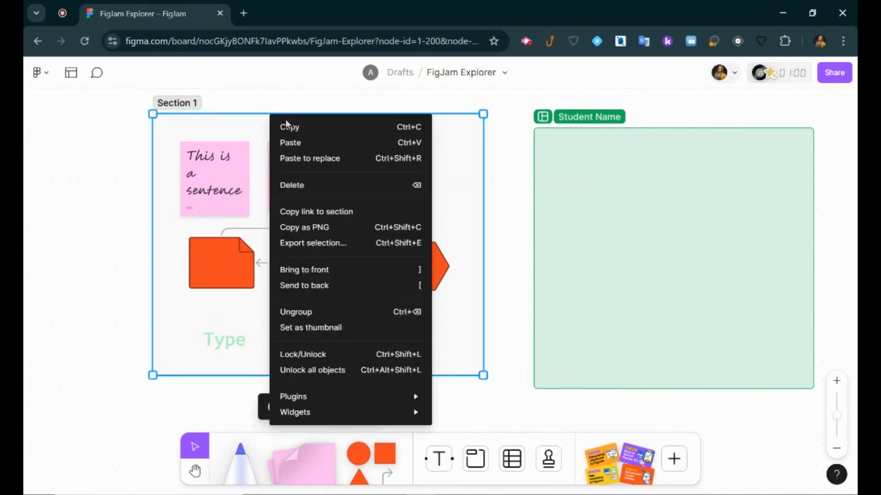
click(331, 355)
click(393, 295)
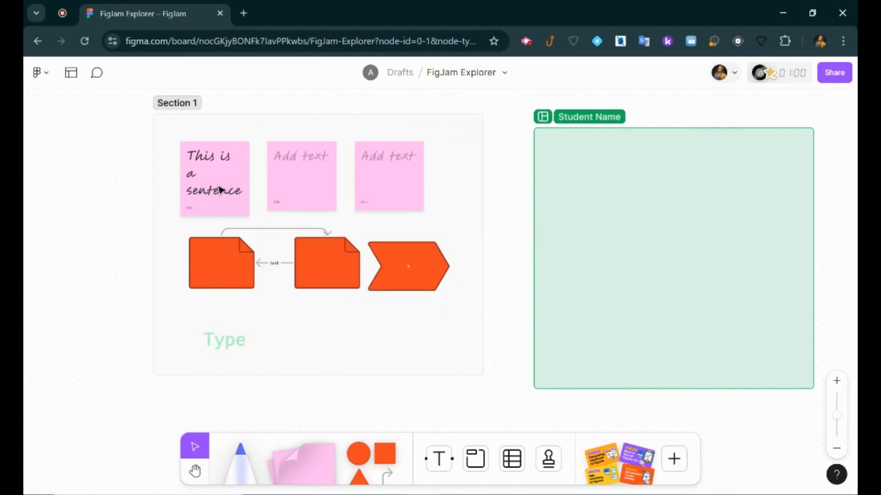
Test selecting the locked sticky note and 'Type' text, then discard an empty text box.
click(383, 174)
click(383, 174)
click(227, 340)
click(317, 340)
click(439, 458)
click(270, 307)
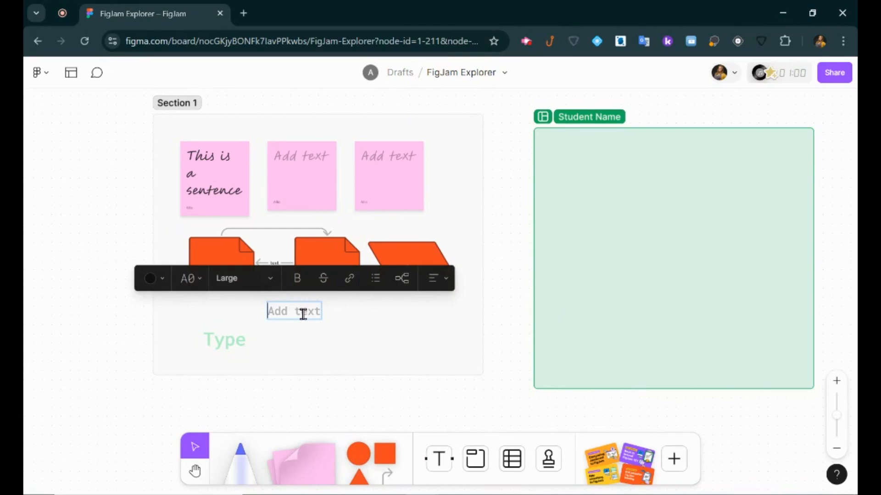
click(299, 175)
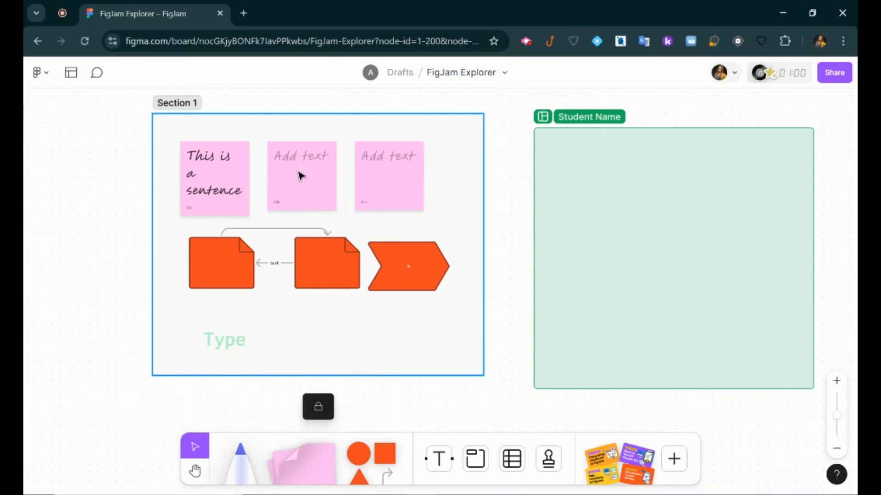
Unlock Section 1, move the third sticky note slightly right, and pan to empty canvas.
click(319, 410)
click(225, 278)
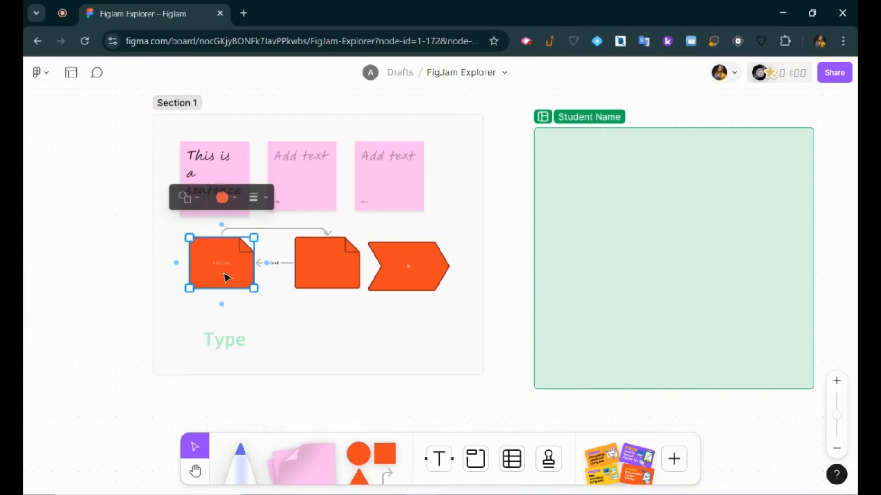
double_click(230, 266)
double_click(383, 161)
drag(406, 190, 433, 193)
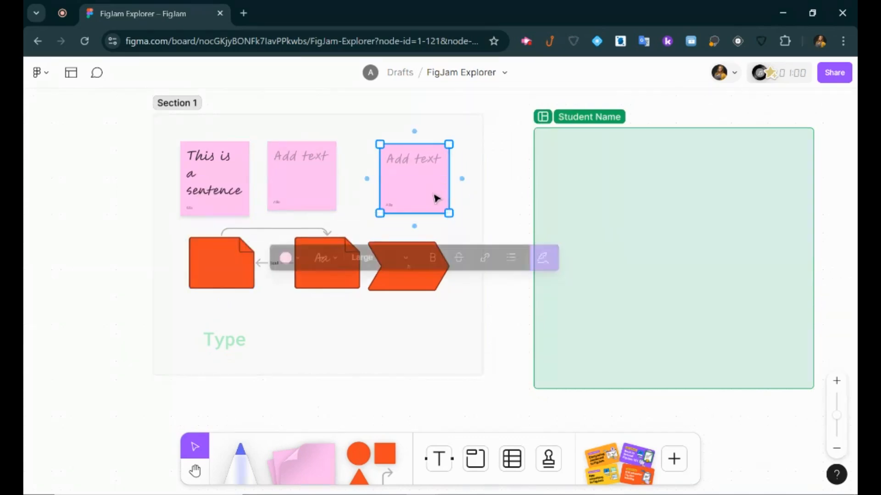
click(436, 321)
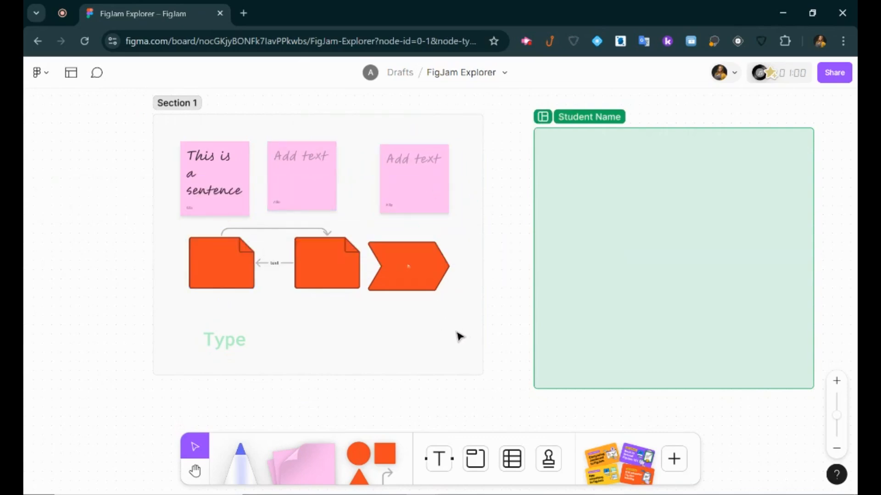
click(194, 472)
drag(493, 345, 424, 20)
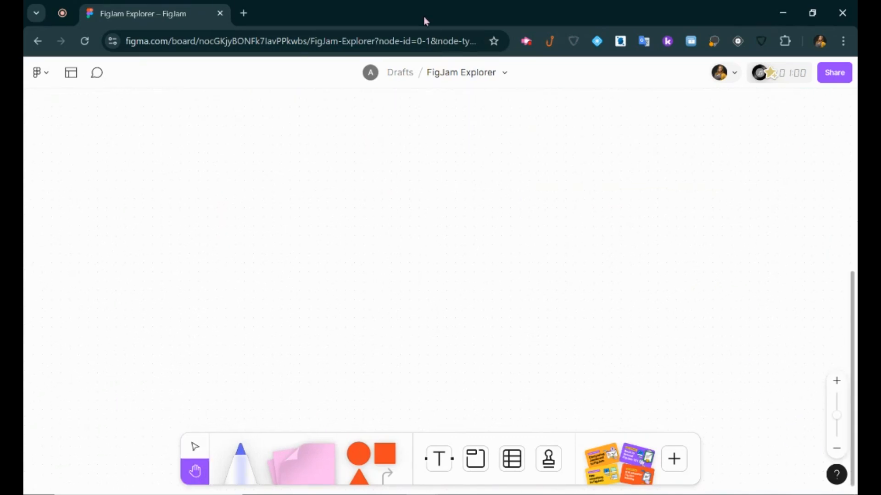
Insert a table, expand it to three columns and three rows, and enlarge it.
click(509, 467)
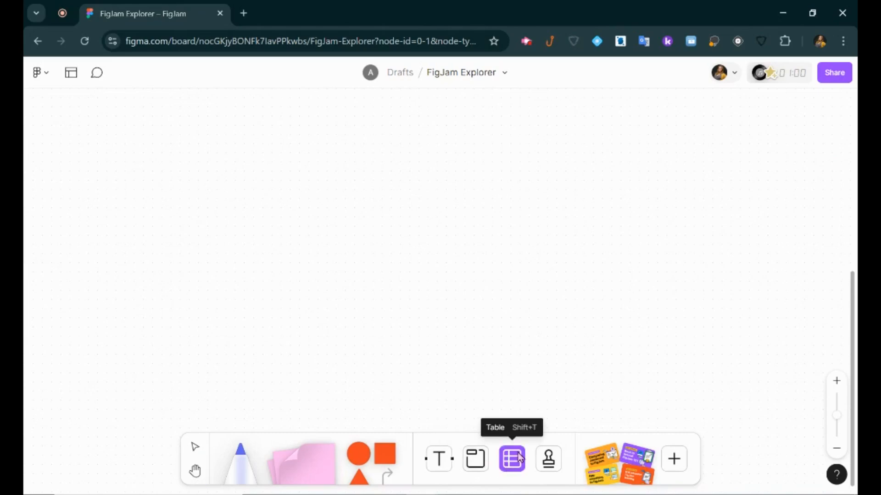
click(295, 215)
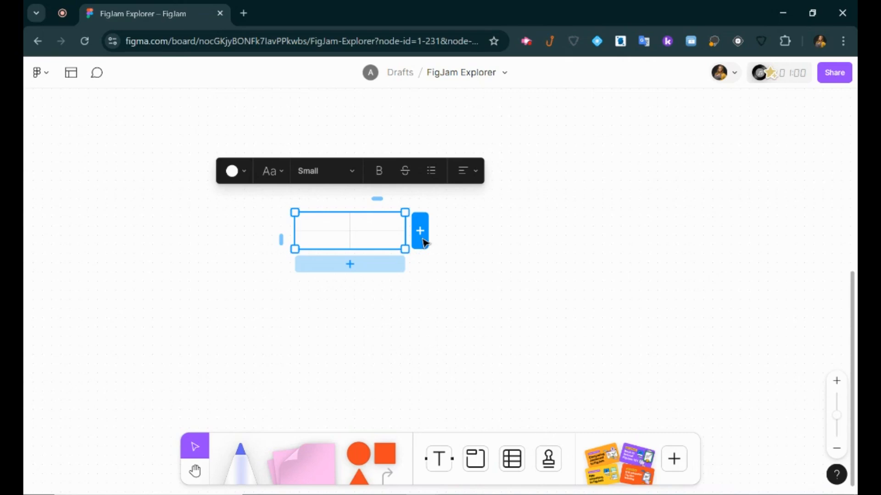
click(424, 242)
click(383, 262)
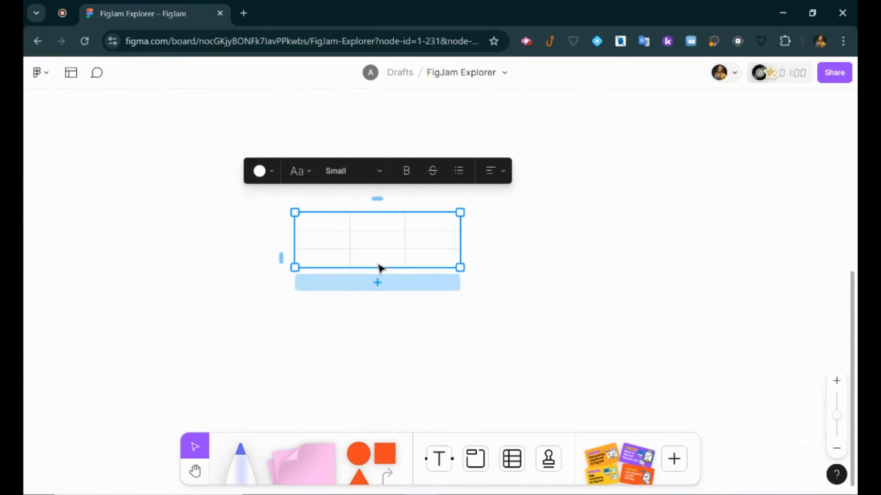
drag(461, 267, 589, 383)
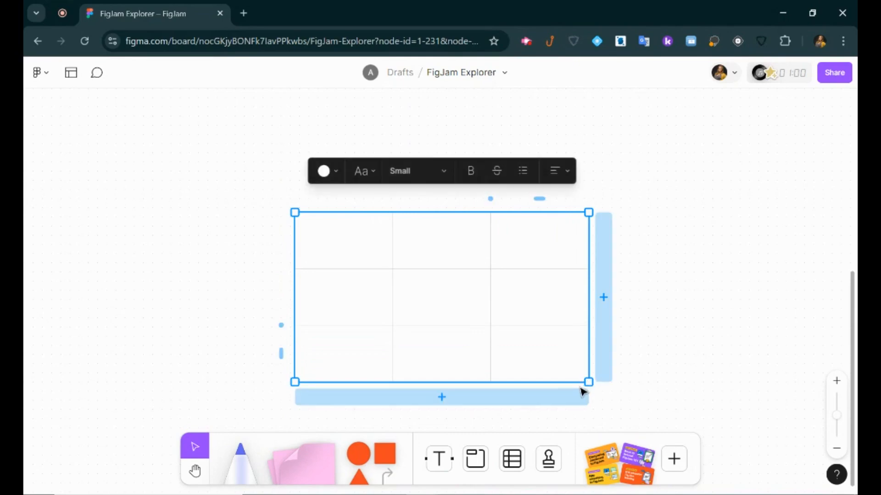
Make the word 'Type' in the top-left cell extra large.
click(281, 354)
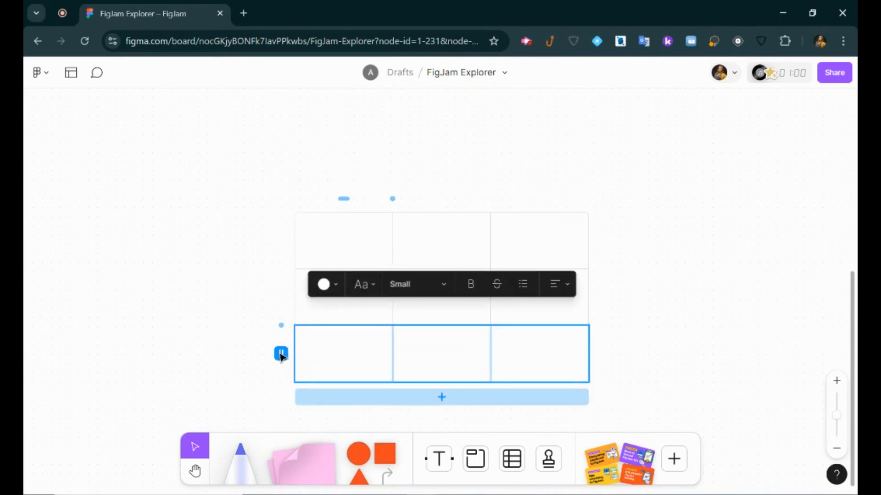
click(333, 239)
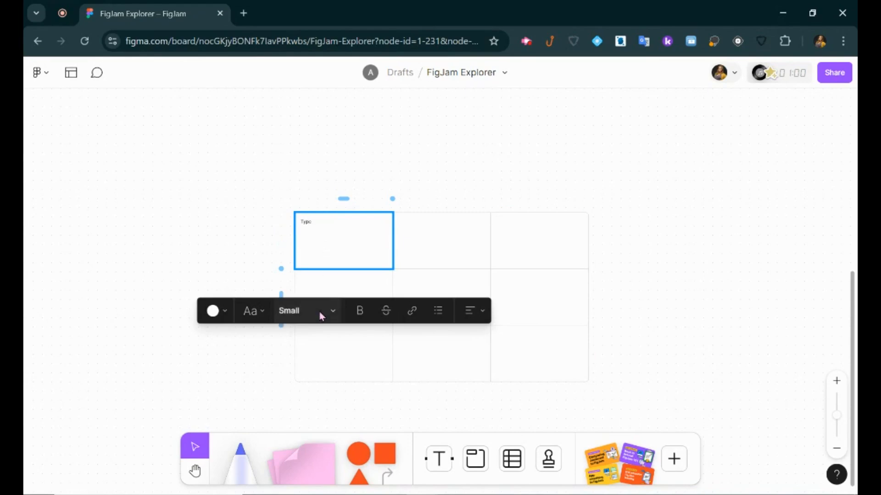
double_click(309, 226)
click(316, 318)
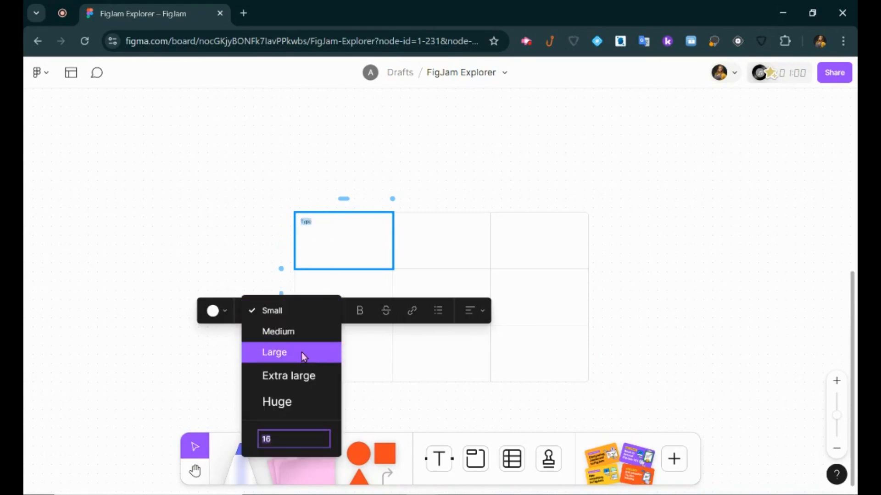
click(290, 373)
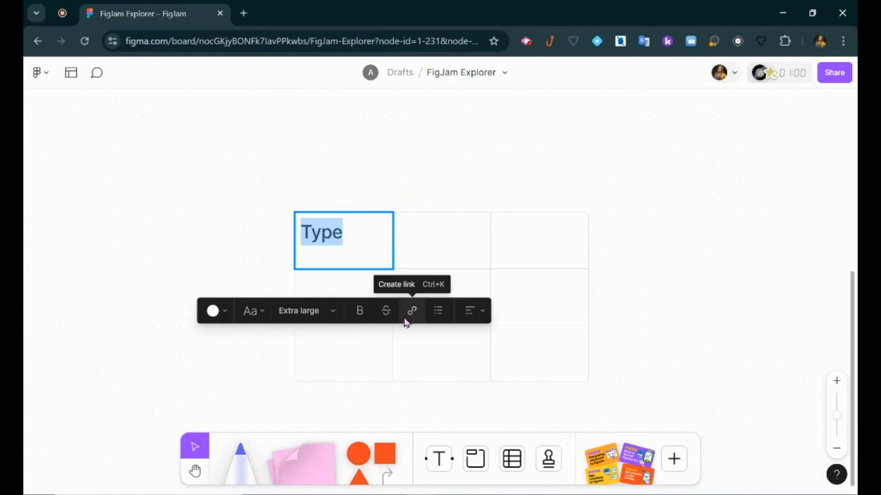
Fill the top-middle cell green, the middle-right light blue and the bottom-left light grey.
click(474, 258)
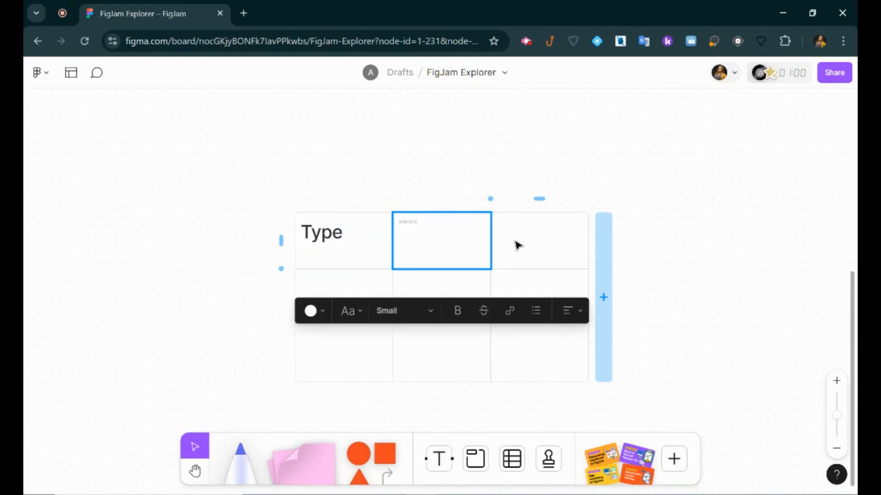
click(316, 311)
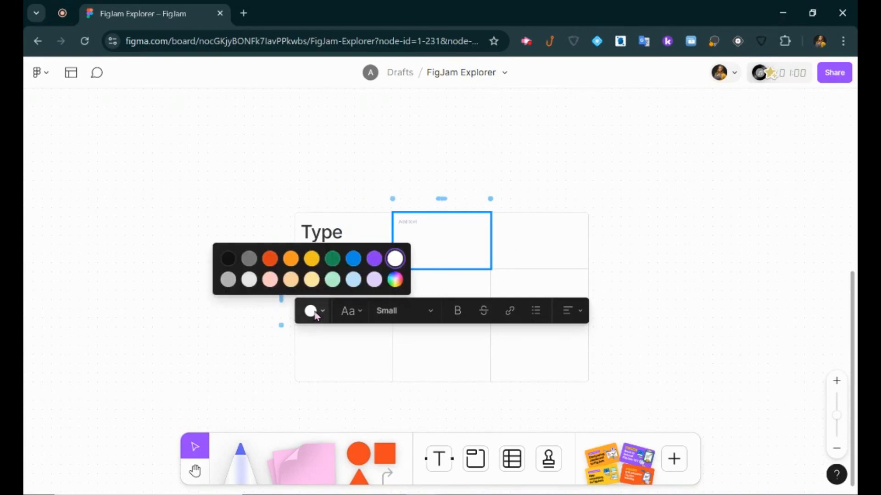
click(333, 259)
click(540, 285)
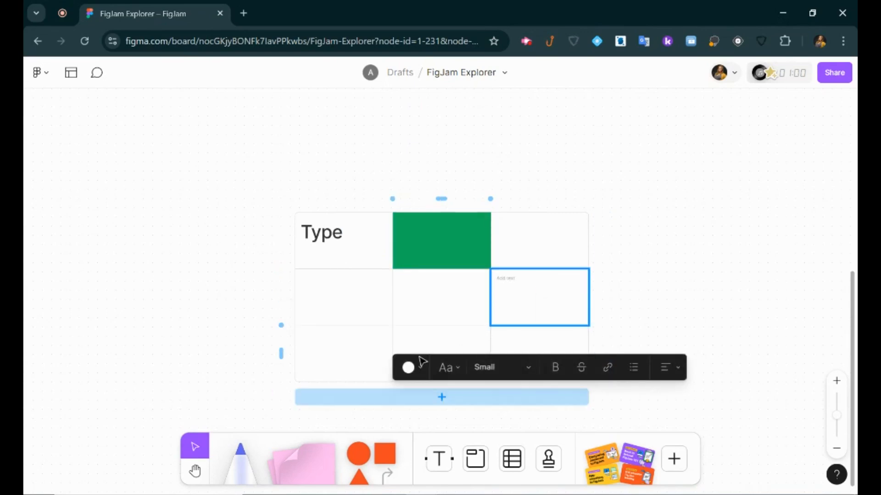
click(417, 371)
click(451, 336)
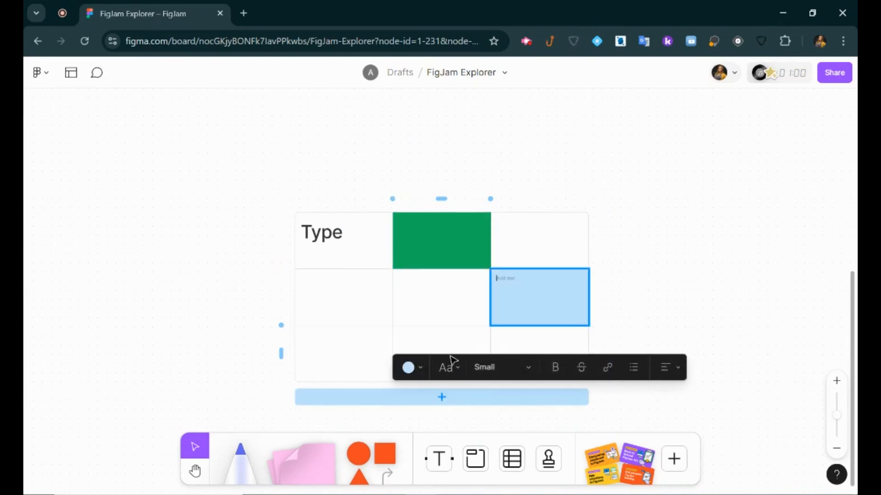
click(347, 369)
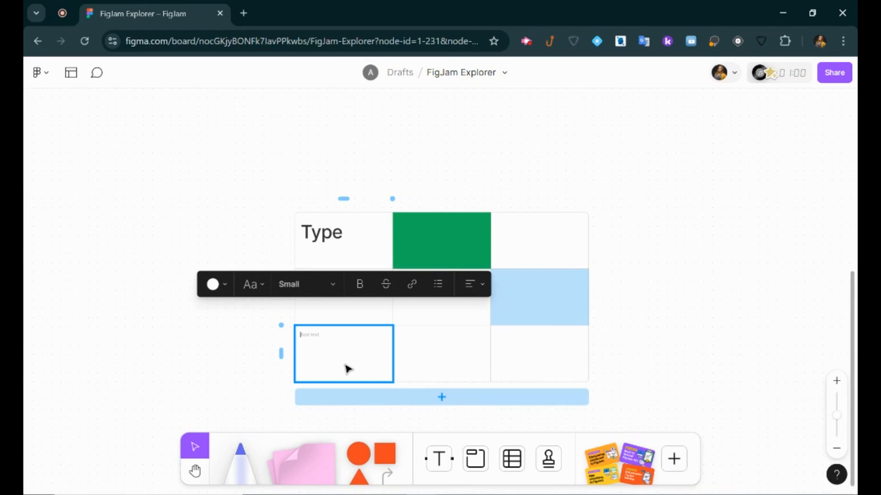
click(221, 284)
click(151, 253)
click(463, 381)
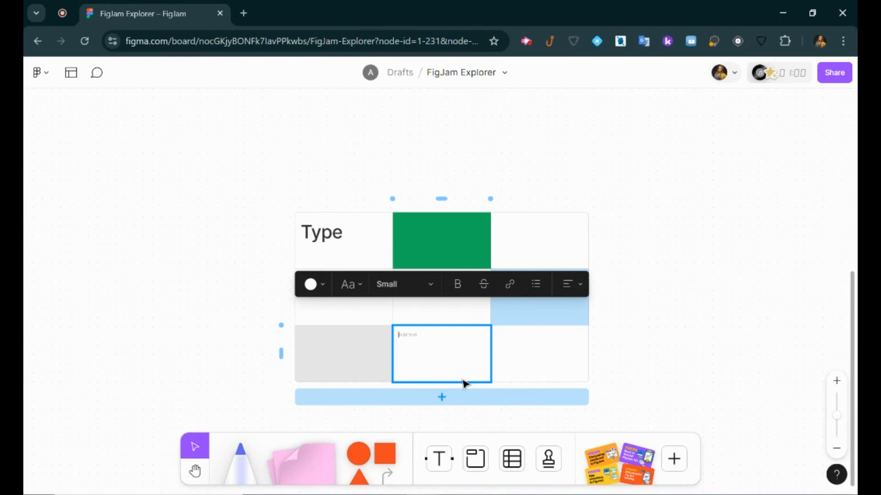
click(552, 467)
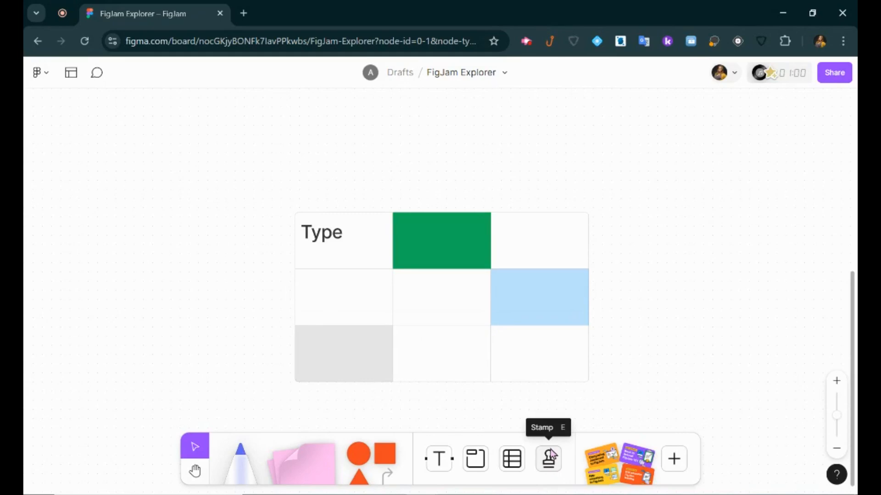
Stamp a thumbs-up in the Type cell and a question mark in the top-right cell.
click(552, 466)
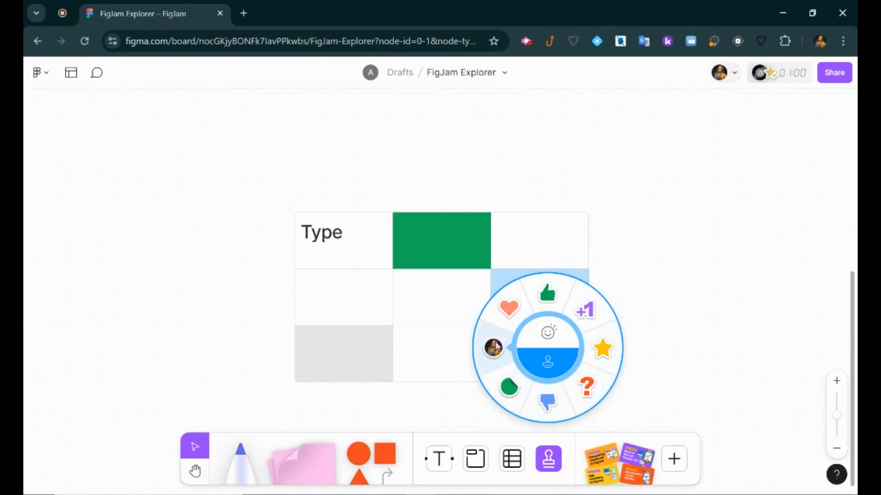
click(556, 295)
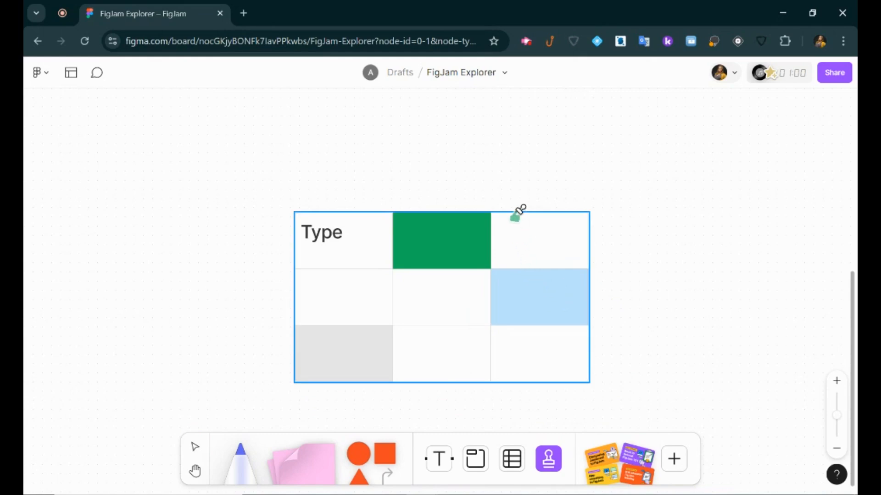
click(307, 253)
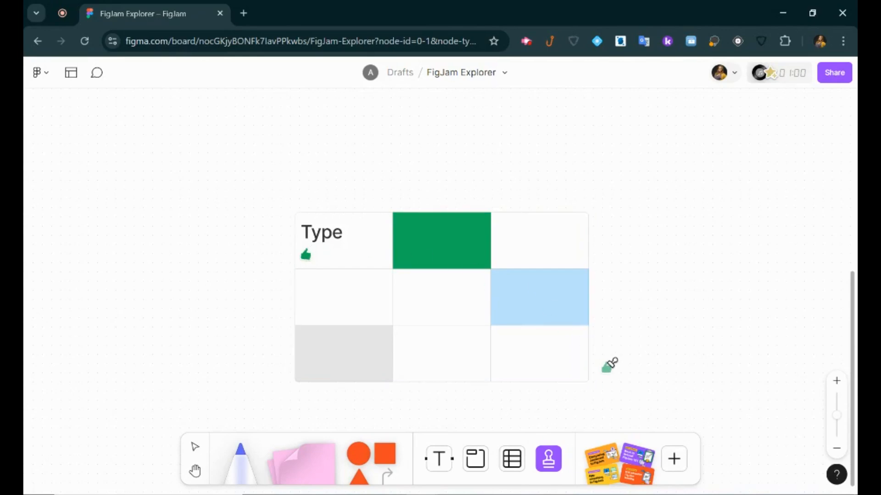
key(e)
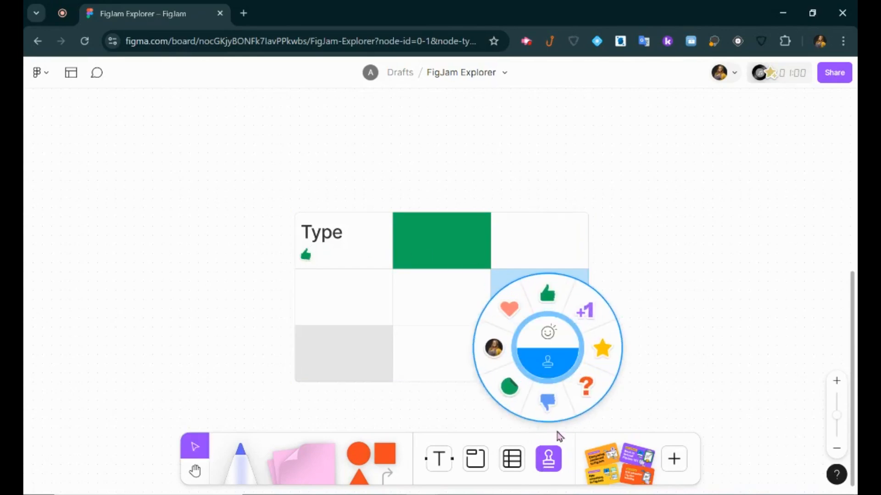
click(595, 388)
click(572, 229)
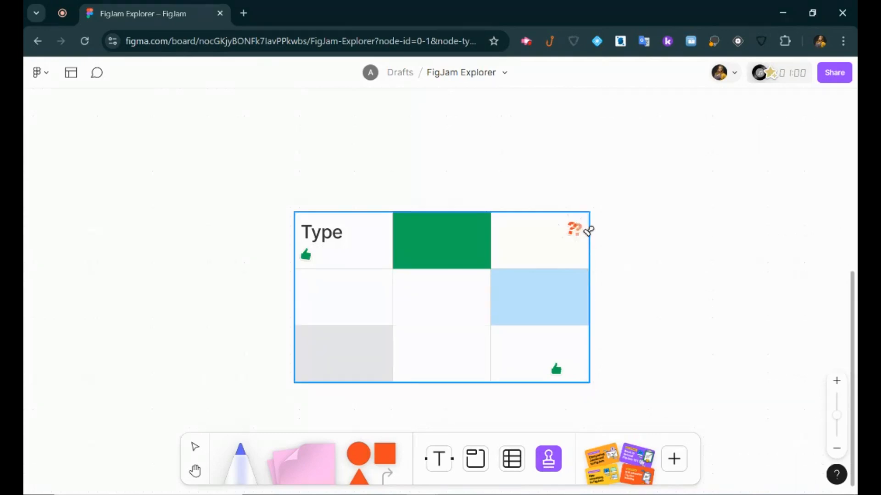
Stamp an avatar in the middle-left cell, then return to the selection tool.
click(548, 459)
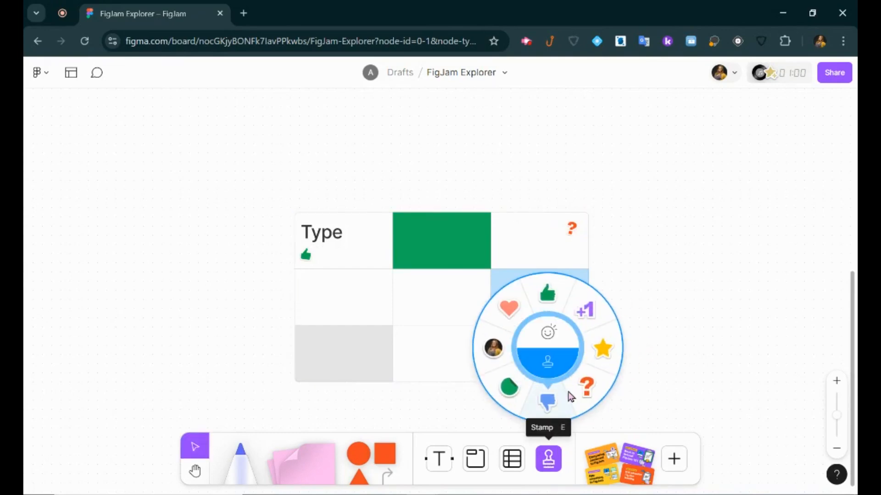
click(493, 349)
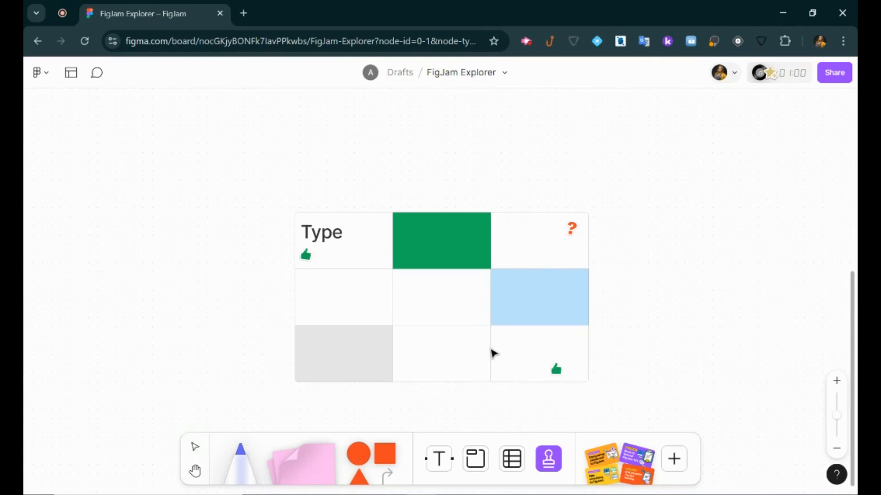
click(315, 306)
scroll(516, 327, up, 1)
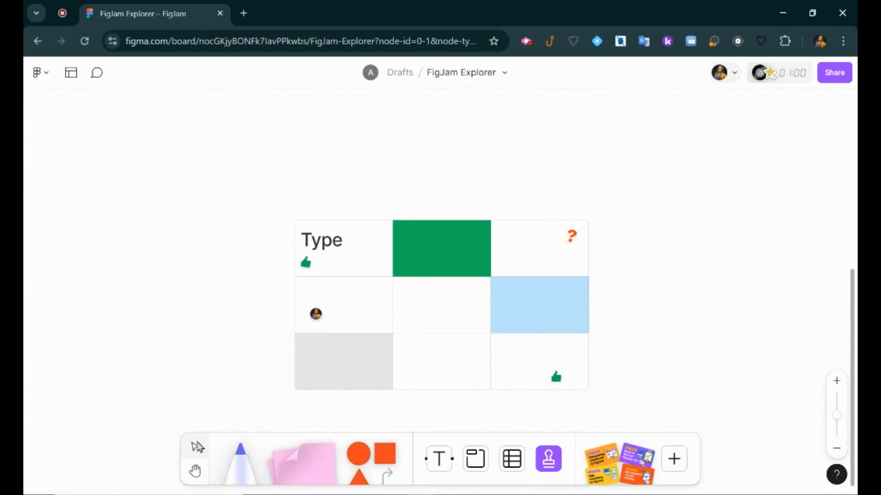
click(195, 447)
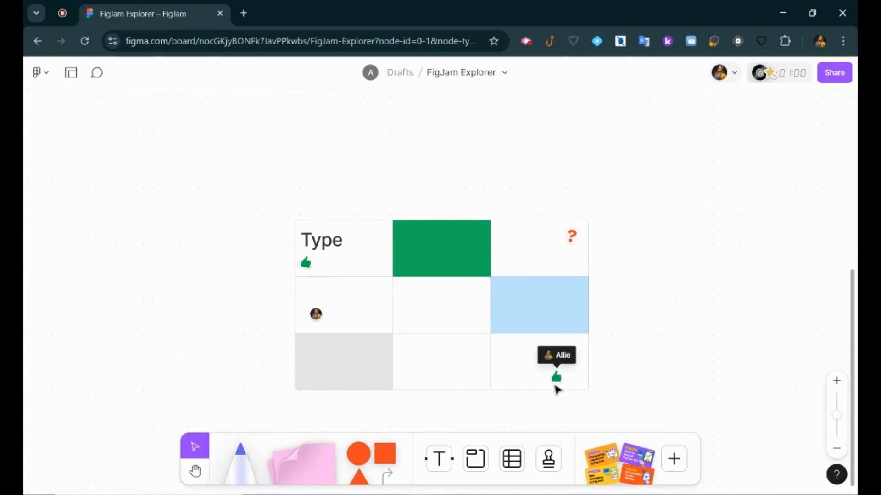
click(550, 459)
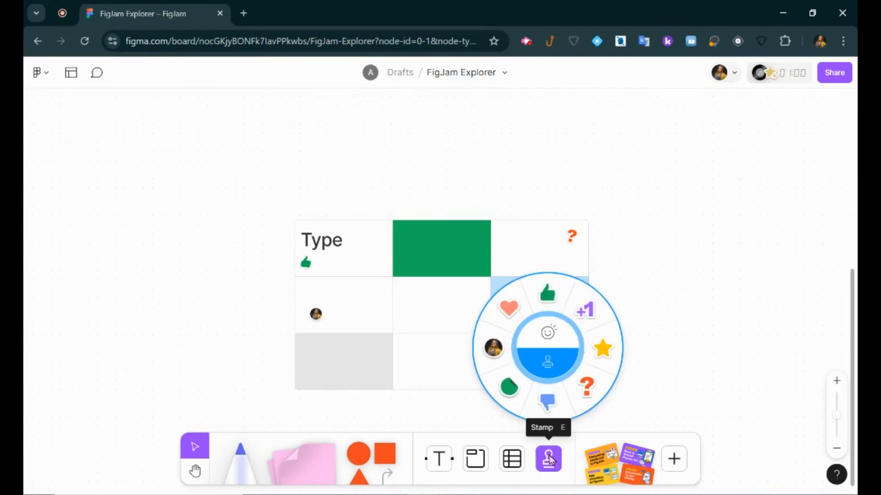
Spray surprised-face emote reactions across the board from the emote side of the wheel.
click(549, 336)
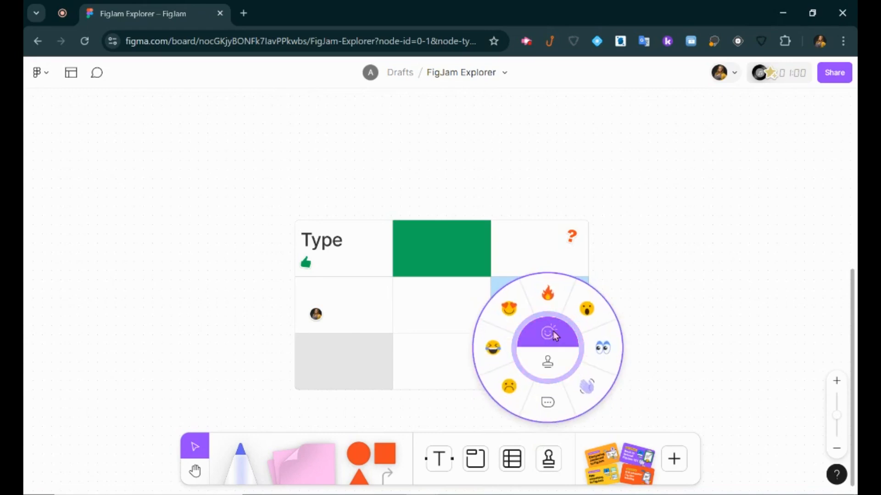
click(591, 315)
click(633, 281)
mouse_move(634, 280)
mouse_down()
mouse_move(627, 332)
mouse_move(662, 366)
mouse_move(661, 269)
mouse_move(679, 318)
mouse_move(641, 378)
mouse_move(667, 331)
mouse_move(544, 419)
mouse_up()
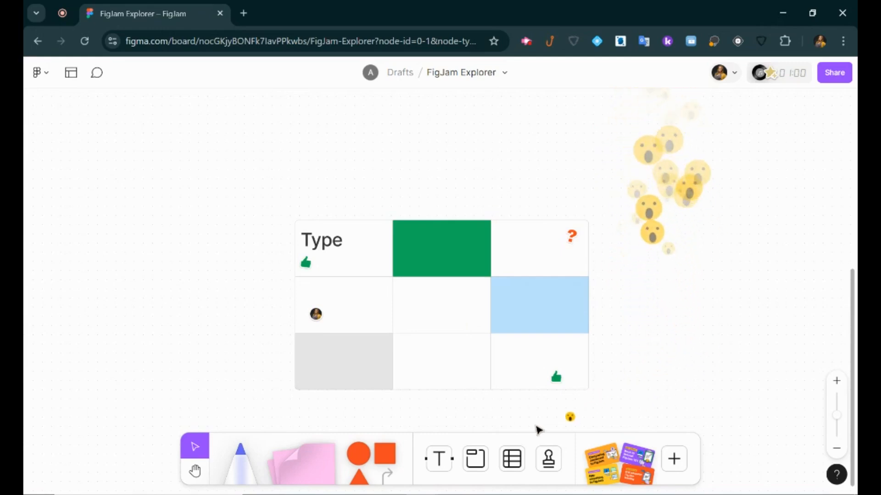
Reopen the emote wheel and spray heart-eyes reactions down the board.
key(e)
mouse_move(549, 320)
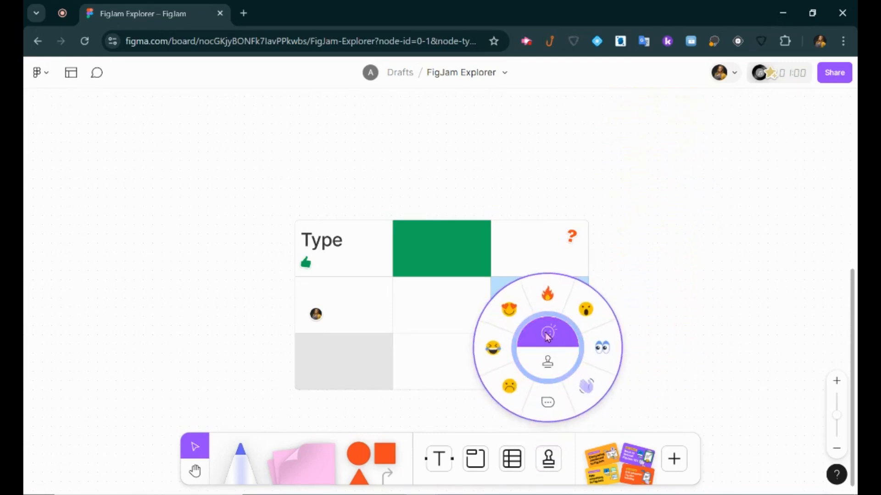
click(508, 309)
mouse_move(635, 222)
mouse_down()
mouse_move(654, 280)
mouse_move(669, 329)
mouse_move(641, 374)
mouse_up()
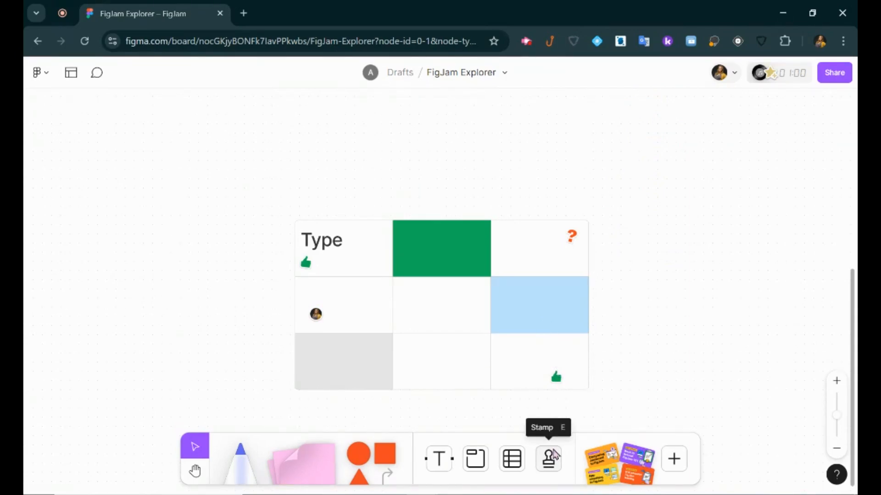
Draw a section left of the table and name it 'Parking Lot'.
click(475, 459)
drag(56, 105, 245, 270)
double_click(106, 96)
text(Parking Lot)
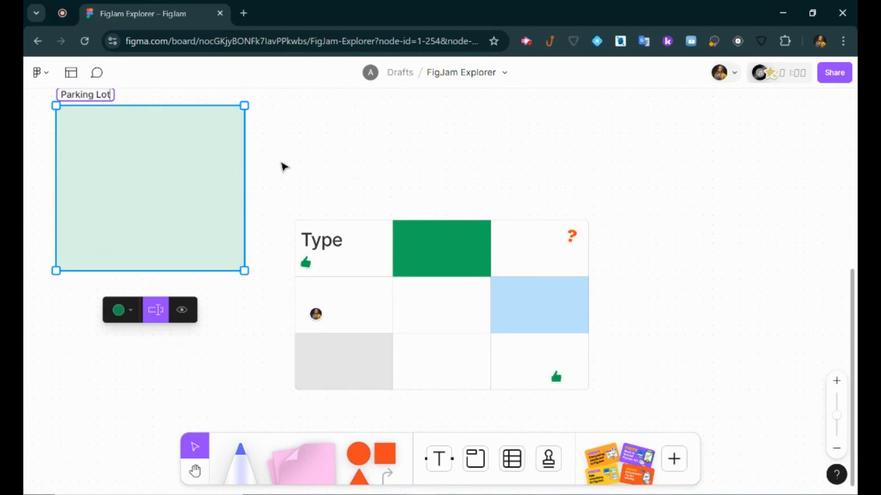
click(284, 168)
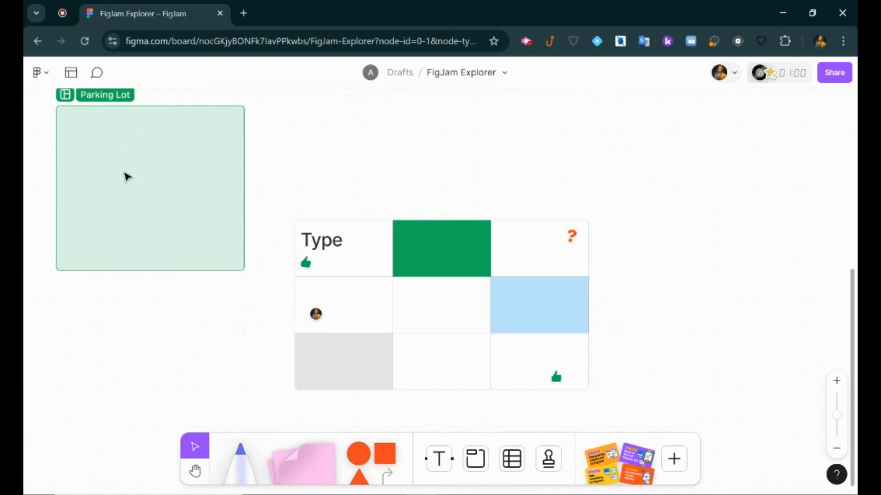
key(h)
drag(723, 315, 346, 316)
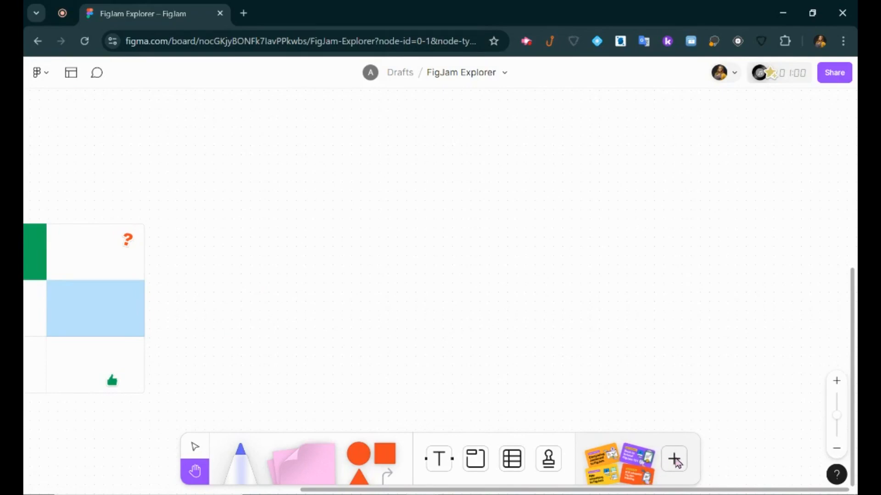
Add the Carrot Pointer sticker from the Stickers library and enlarge it.
click(675, 461)
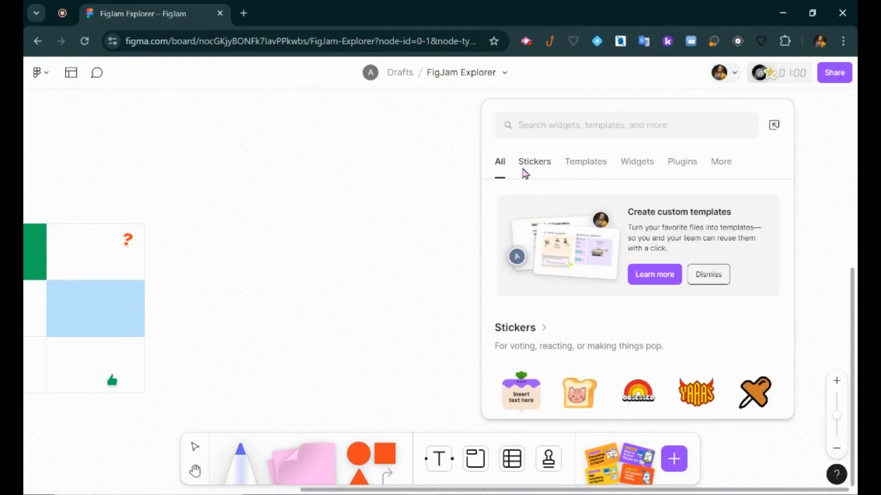
click(525, 173)
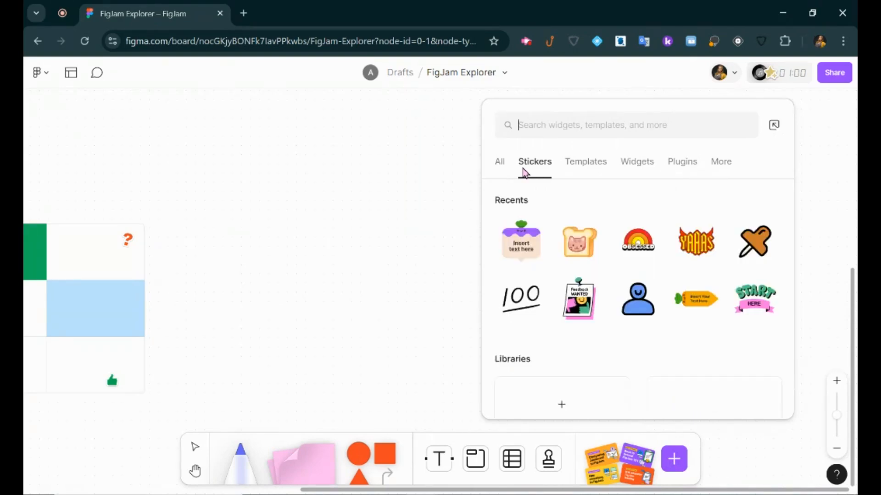
scroll(673, 308, down, 3)
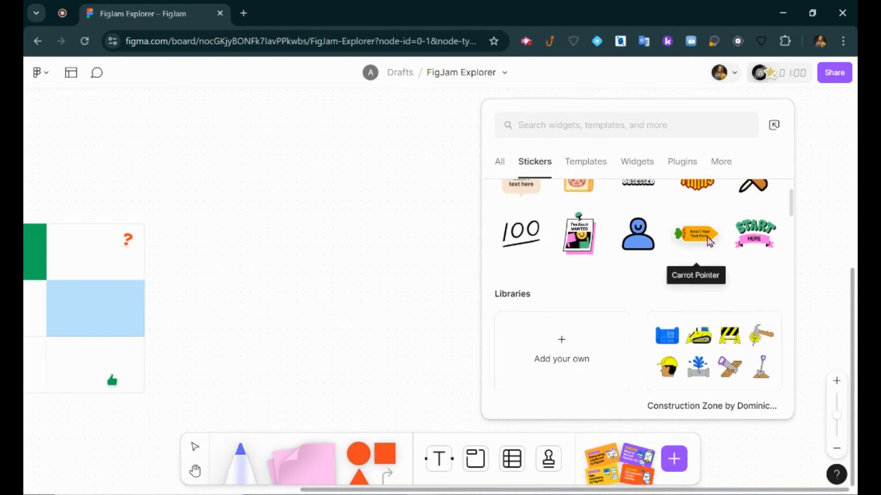
click(709, 241)
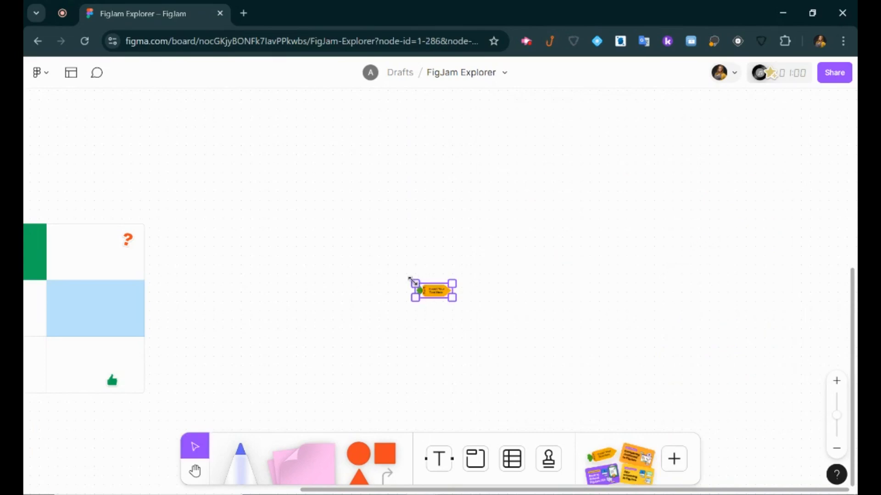
drag(280, 233, 182, 194)
Replace the sticker's placeholder text with 'Yay!' and move it above the table.
double_click(318, 234)
double_click(355, 260)
drag(386, 258, 288, 236)
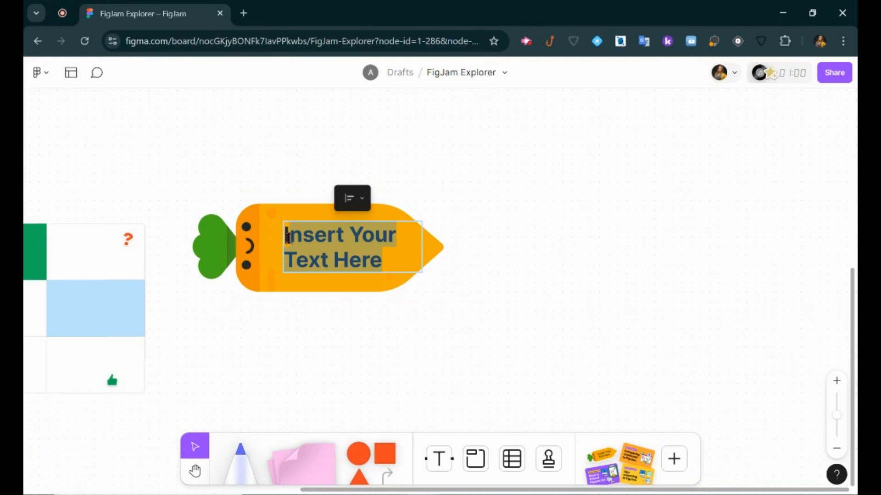
text(Yay!)
key(Escape)
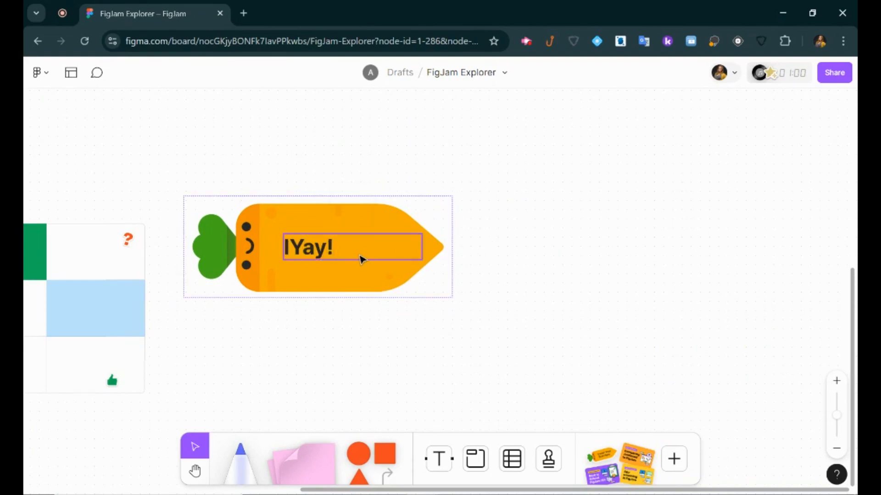
drag(344, 269, 265, 206)
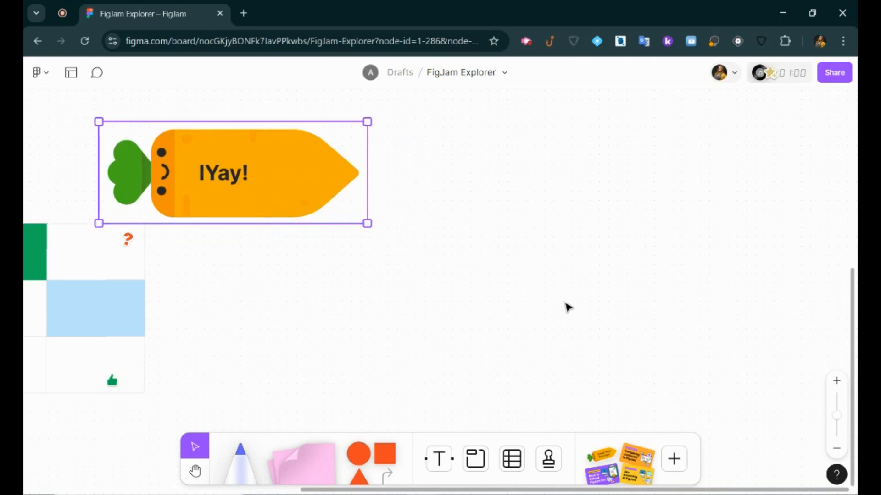
Insert a Voice Memo widget from the Widgets library beside the carrot sticker.
click(673, 459)
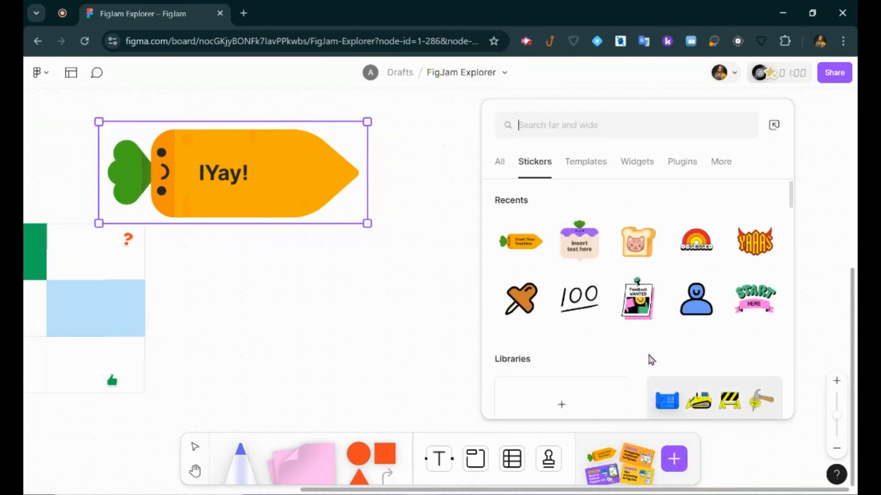
click(586, 163)
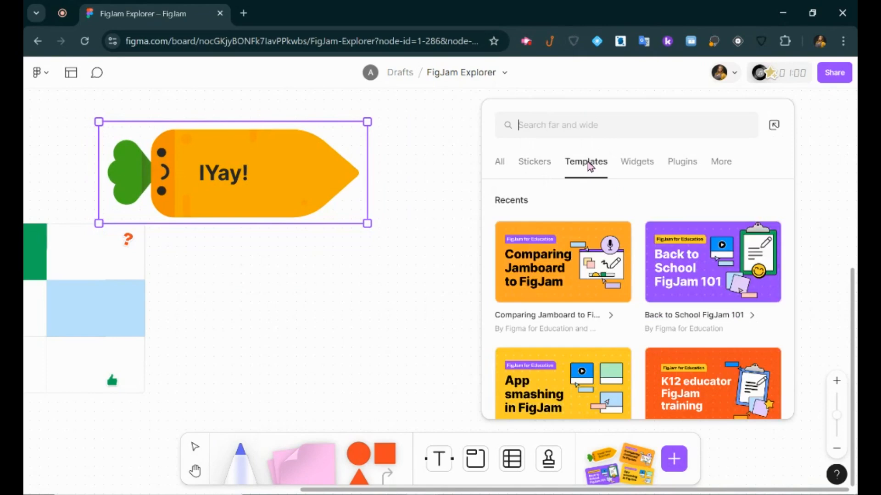
click(625, 176)
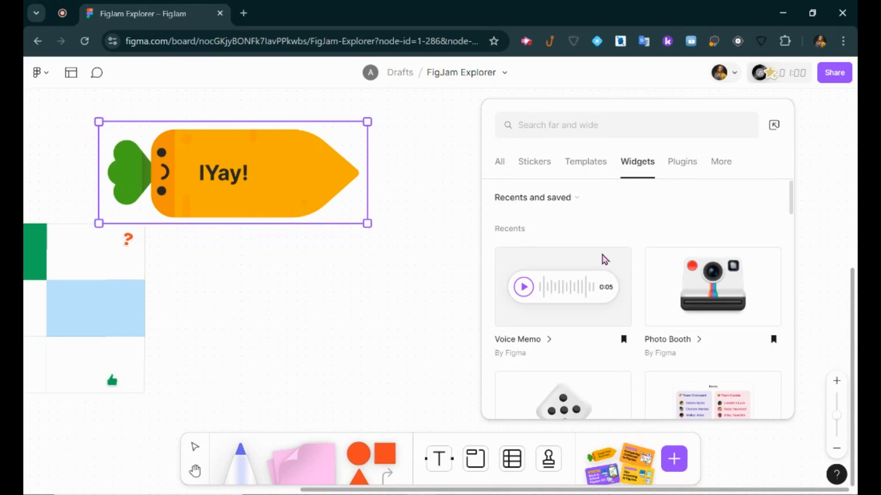
click(575, 292)
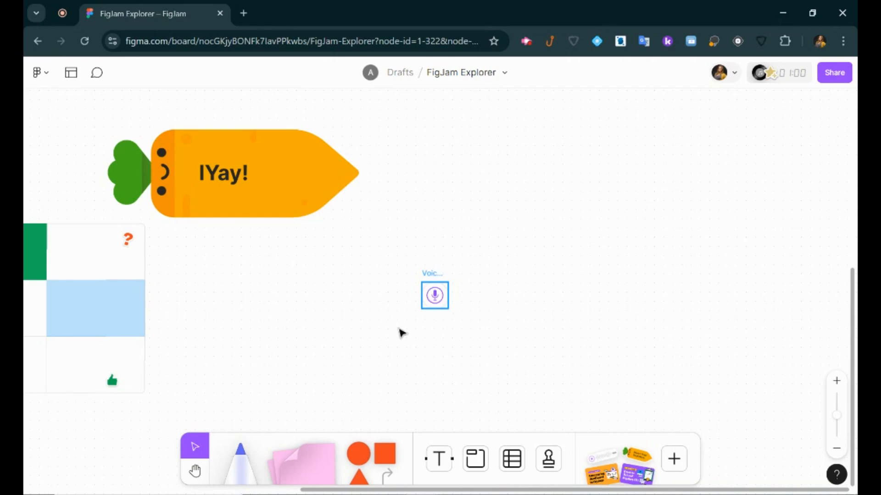
Move the voice memo onto the carrot sticker and record a 5-second clip.
drag(434, 294, 302, 209)
scroll(481, 207, up, 2)
click(301, 208)
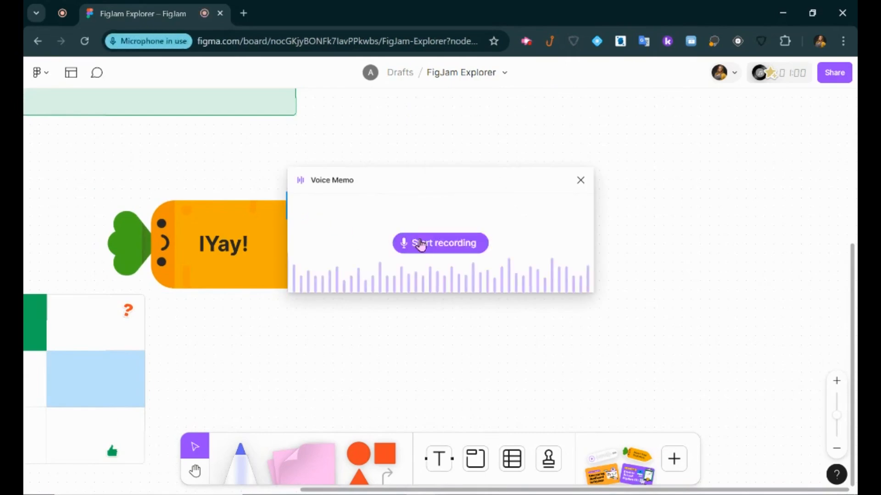
click(420, 244)
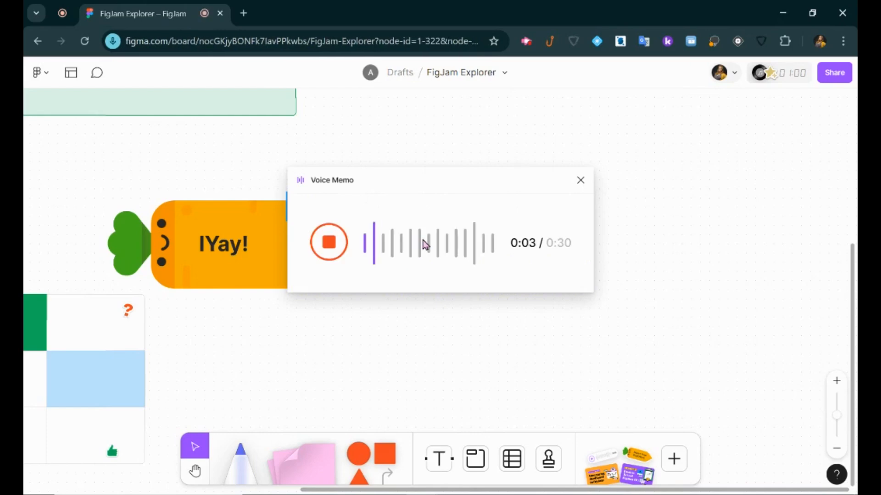
click(332, 252)
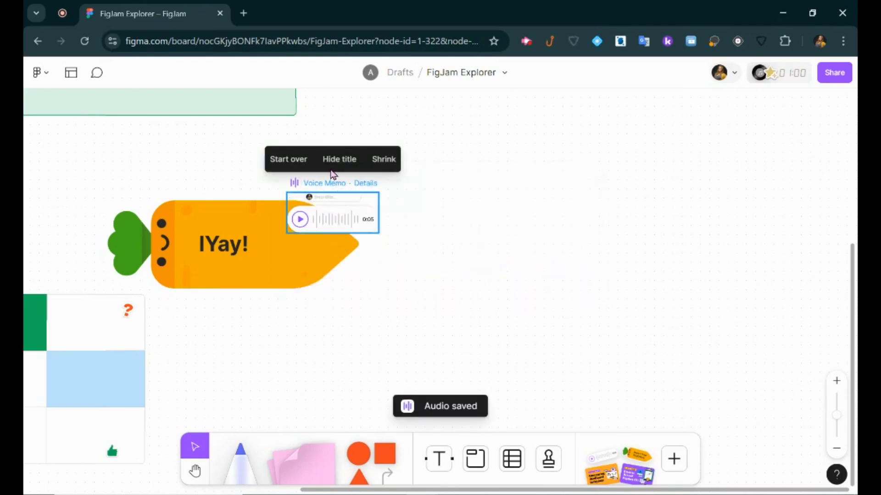
Toggle the memo's compact view, play back the clip, then start over.
click(385, 159)
click(365, 162)
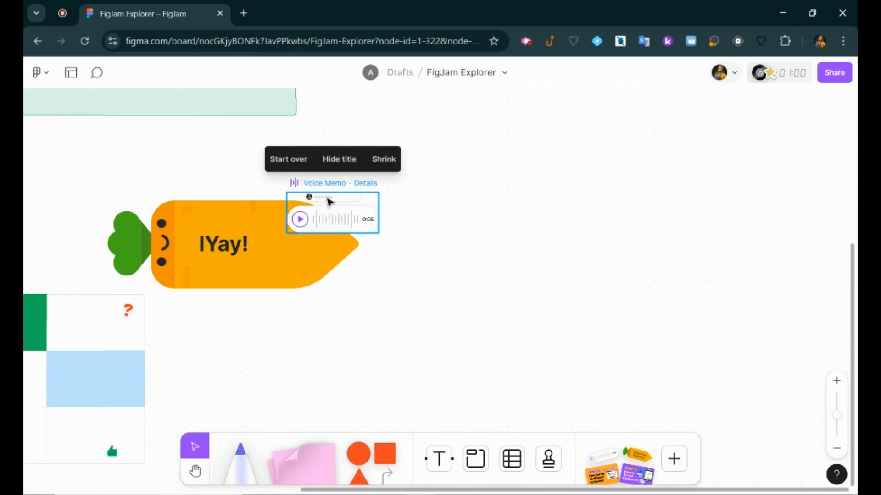
click(300, 219)
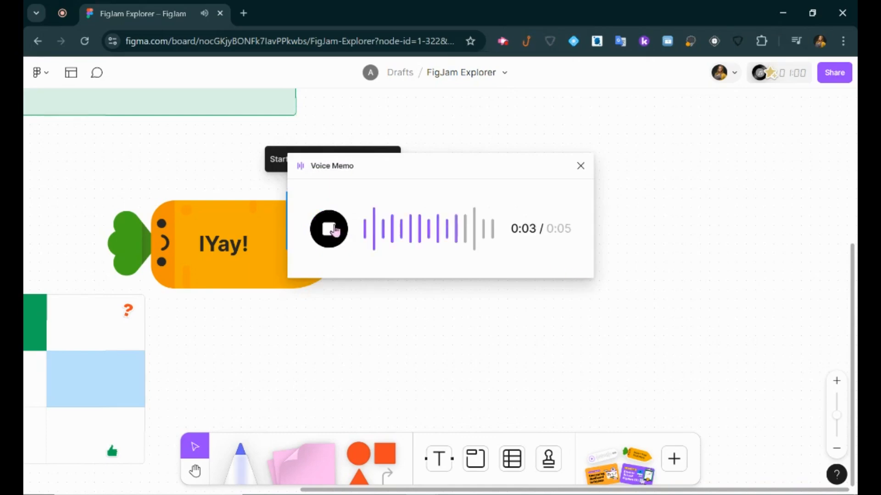
click(580, 166)
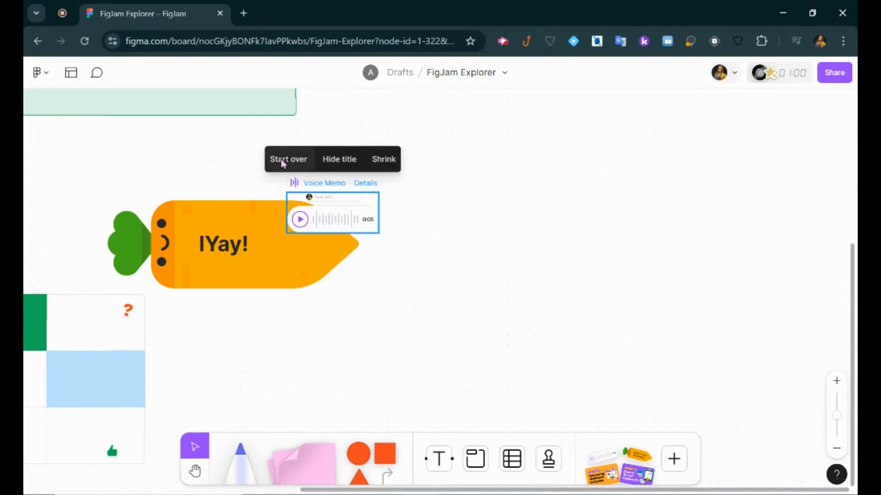
click(448, 232)
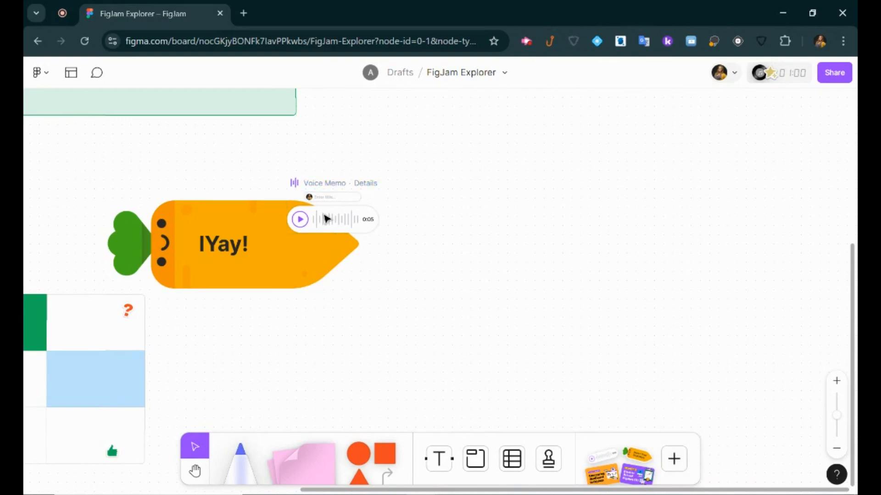
click(327, 220)
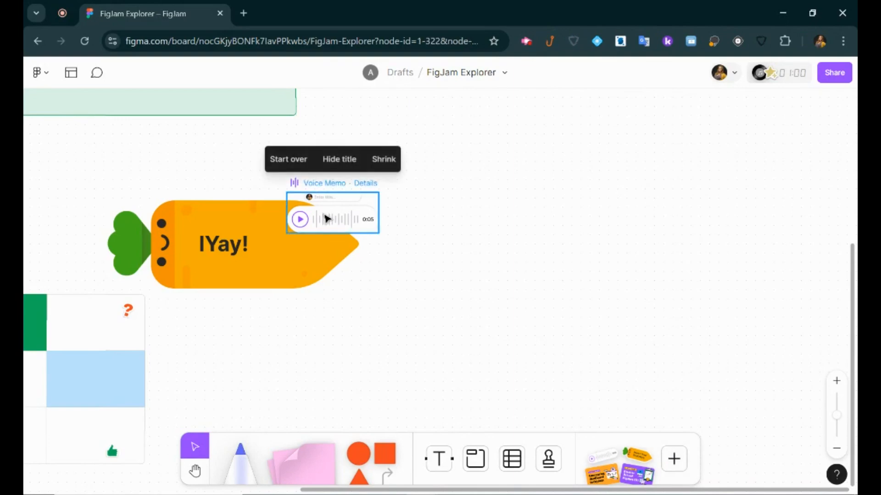
click(296, 164)
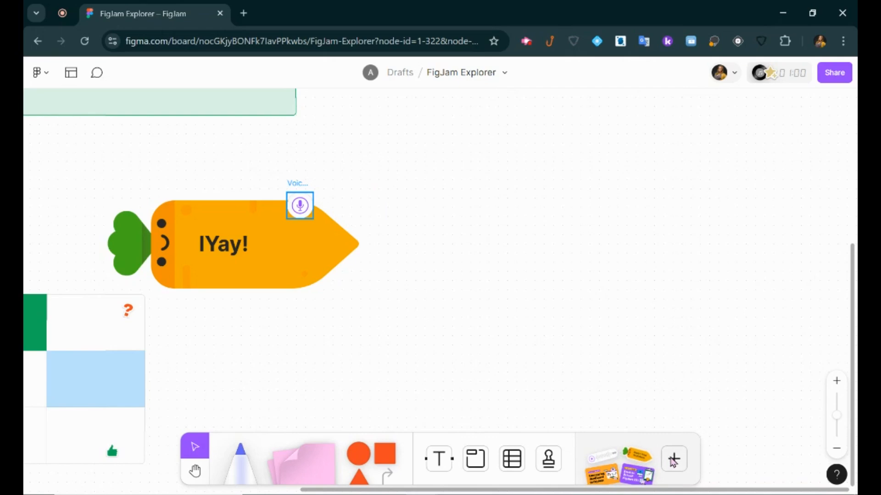
click(674, 459)
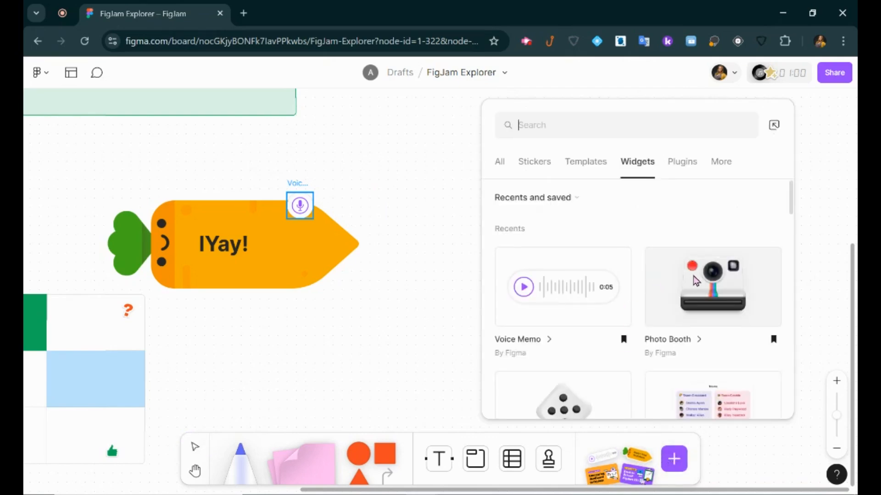
Insert a Photo Booth camera beside the carrot and take a webcam snapshot.
click(724, 283)
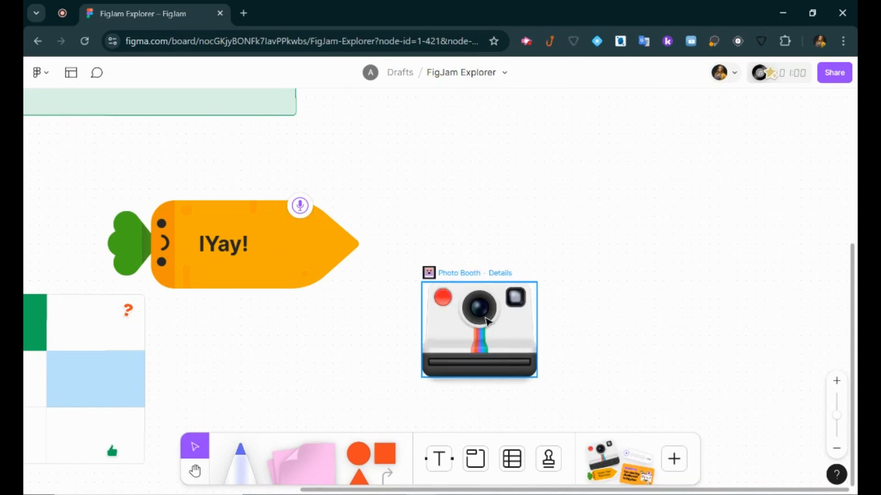
drag(488, 318, 490, 214)
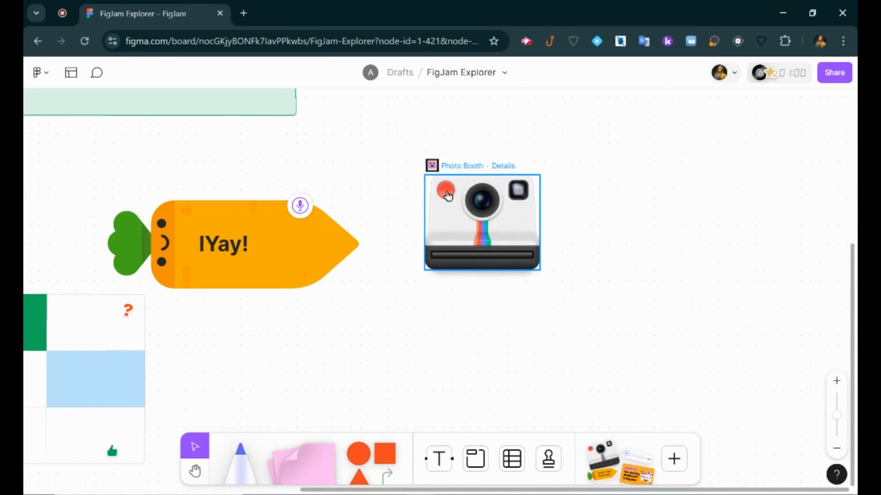
click(447, 193)
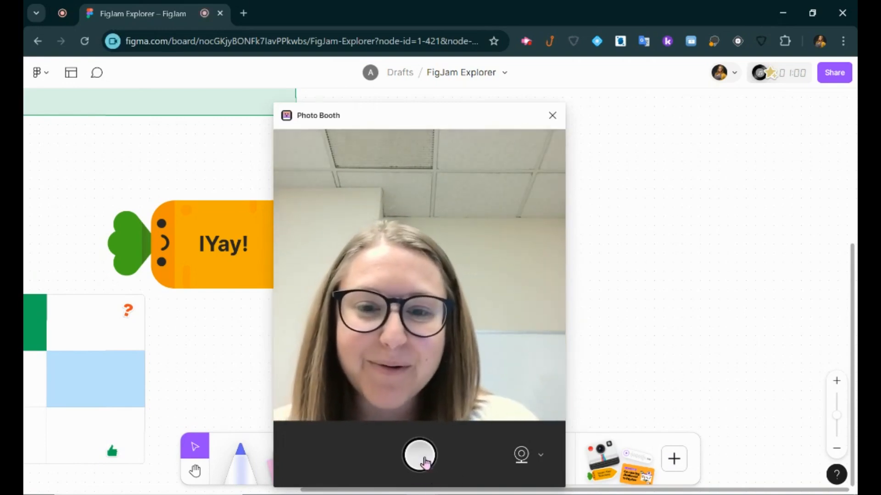
click(425, 460)
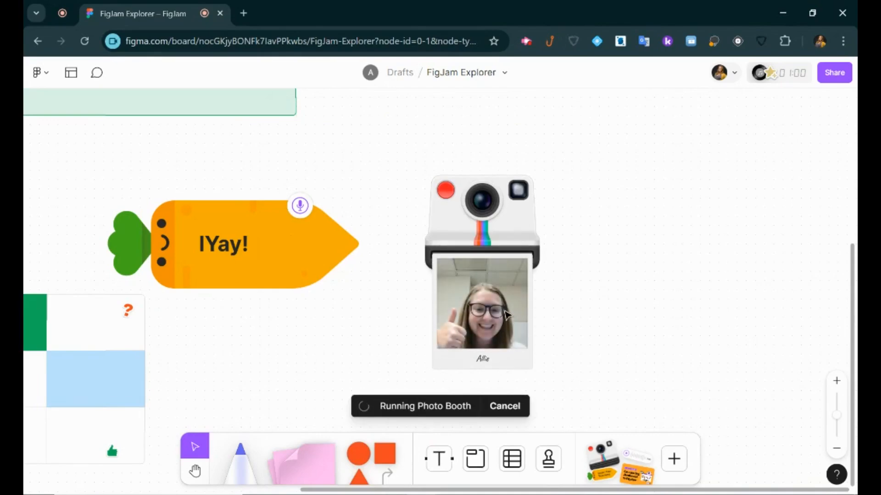
Pull out the snapshot photo, shrink it, and place it above the carrot sticker.
drag(497, 326, 646, 170)
drag(685, 221, 660, 175)
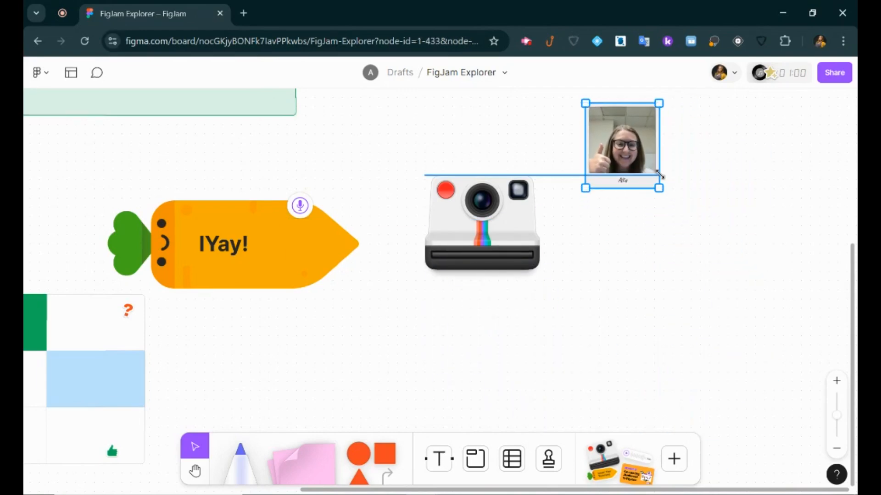
drag(642, 143, 189, 147)
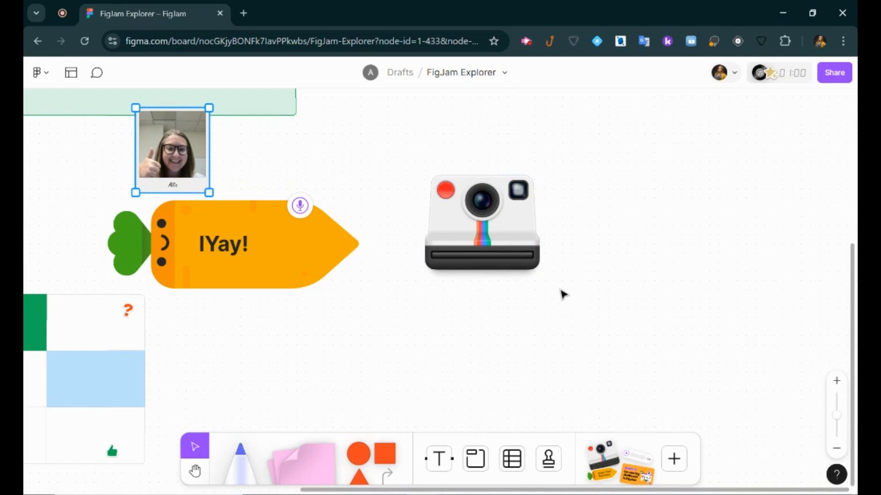
Insert an Alignment scale lower on the board with the statement 'Cereal is a type of soup'.
click(673, 459)
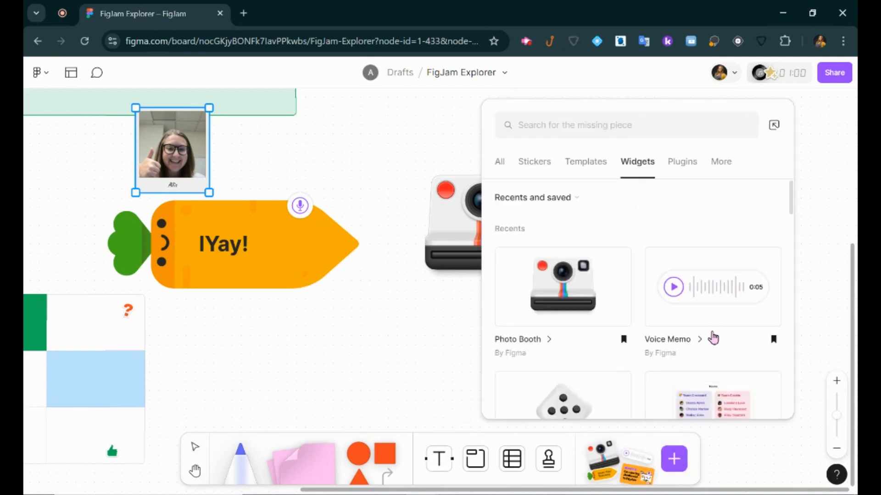
scroll(712, 332, down, 3)
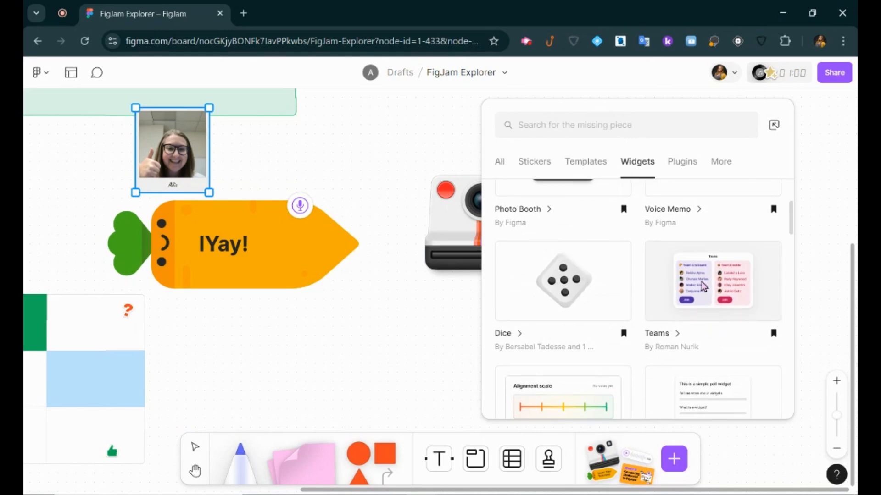
scroll(705, 294, down, 1)
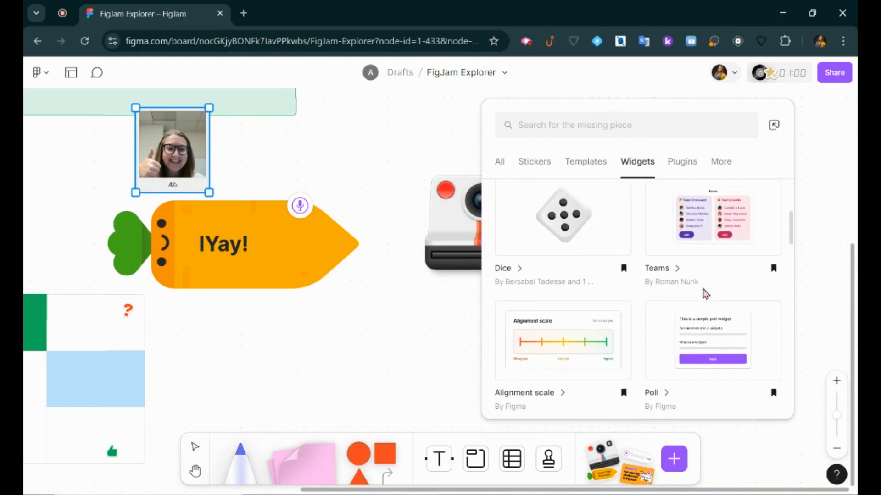
click(589, 346)
drag(522, 328, 429, 356)
click(469, 326)
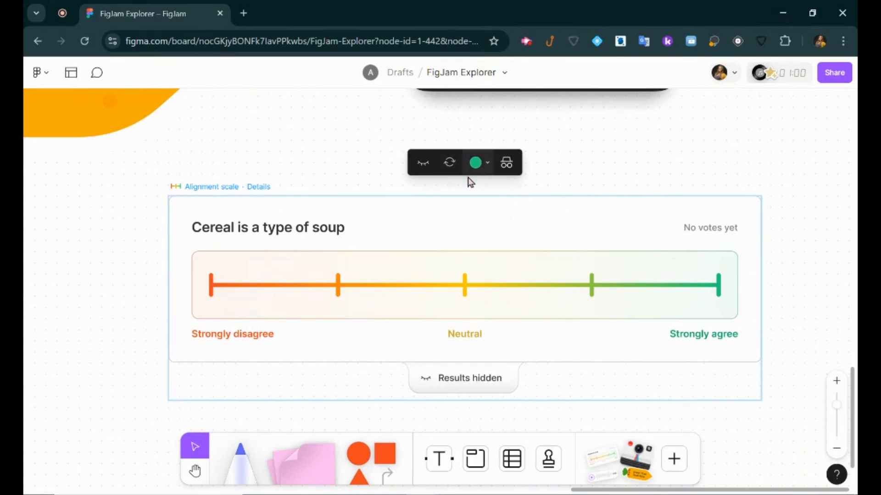
Cast a disagree-leaning vote, make votes anonymous, then clear votes and hide results.
click(338, 293)
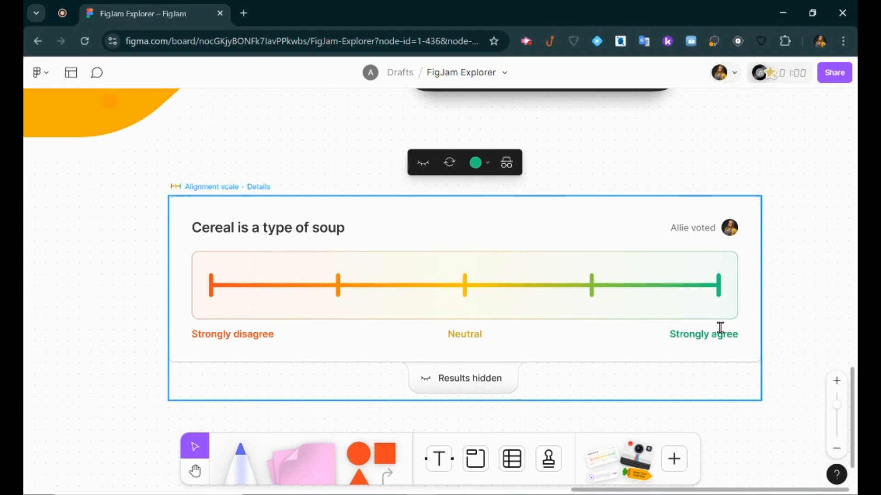
click(466, 379)
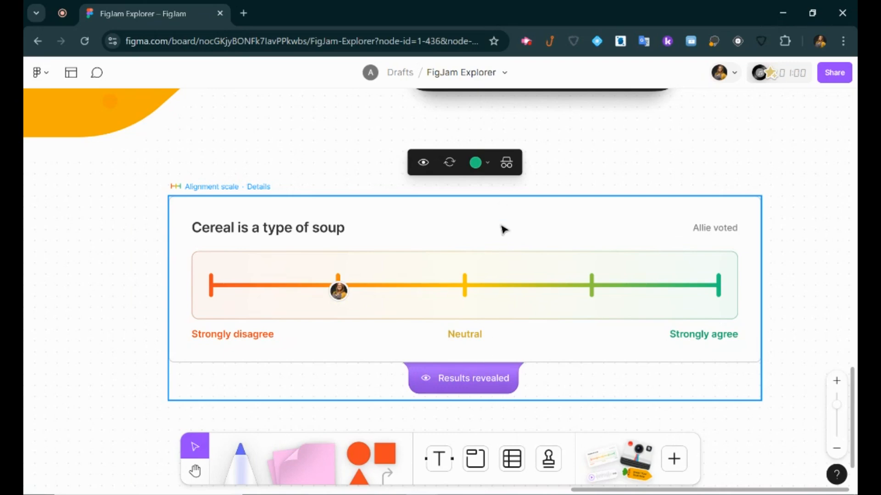
click(510, 167)
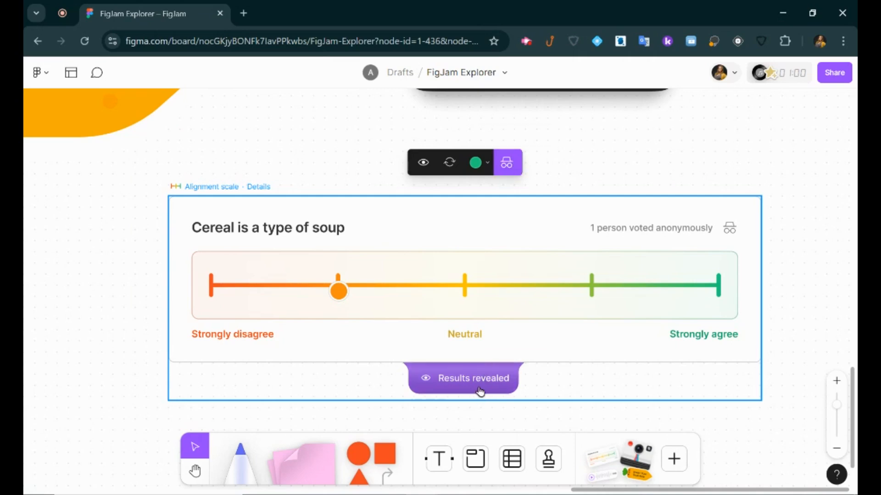
click(462, 390)
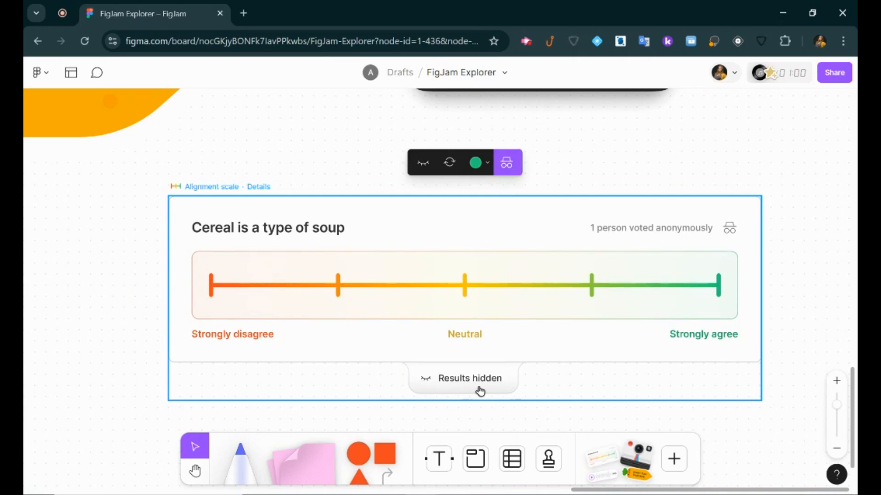
click(420, 163)
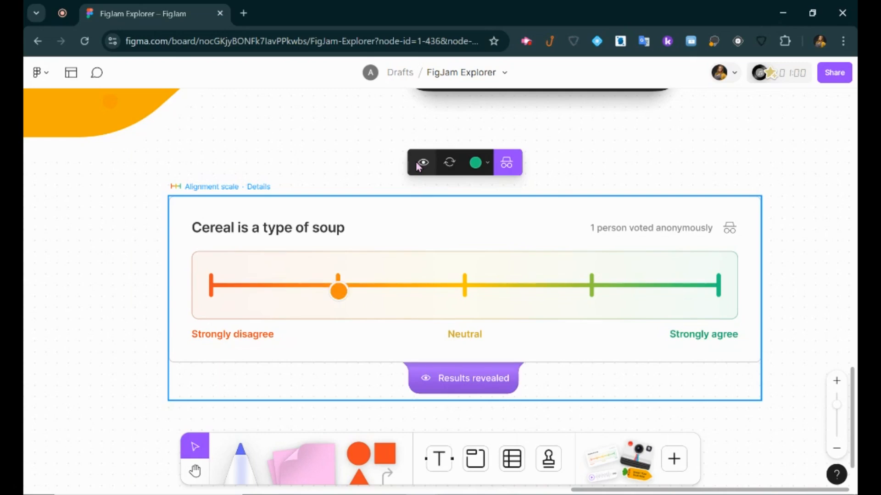
click(420, 163)
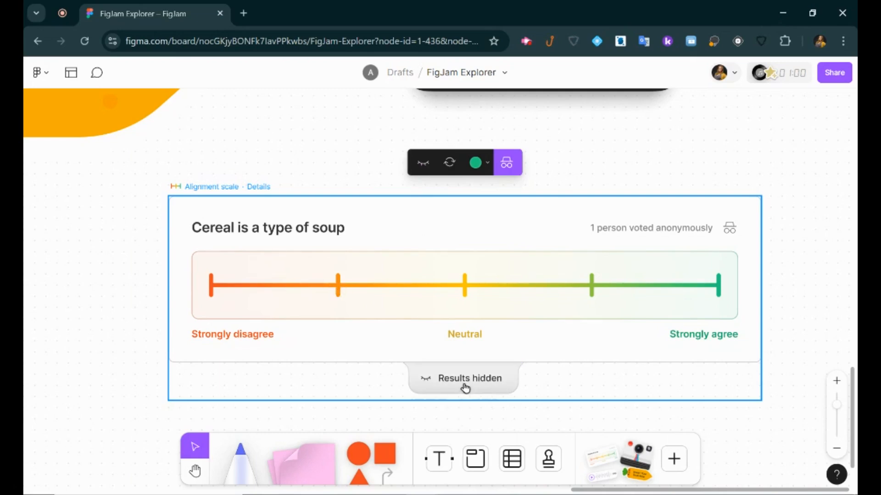
click(450, 165)
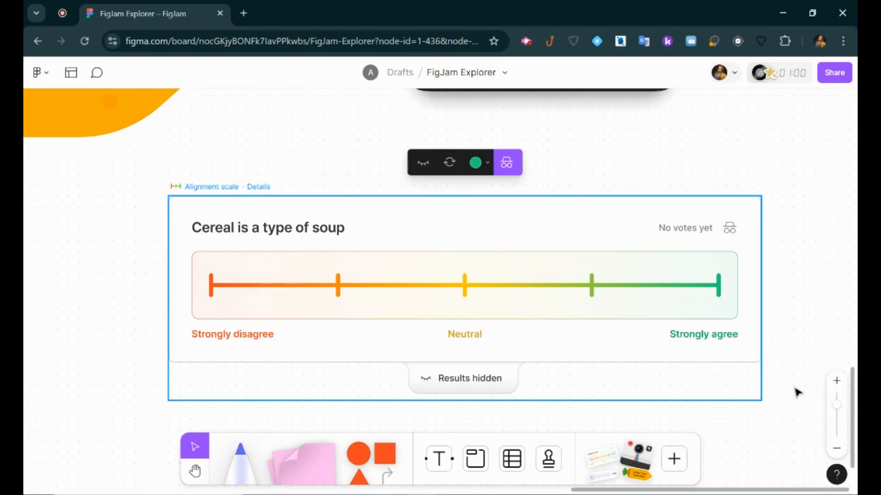
click(674, 459)
Insert a poll asking 'Which is the prime number?' with options 12, 11, 15 and 20.
click(715, 285)
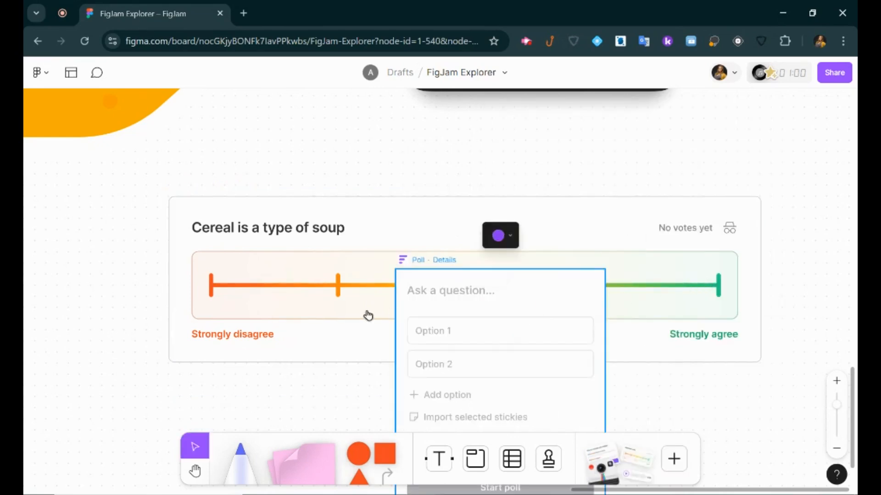
scroll(296, 320, down, 3)
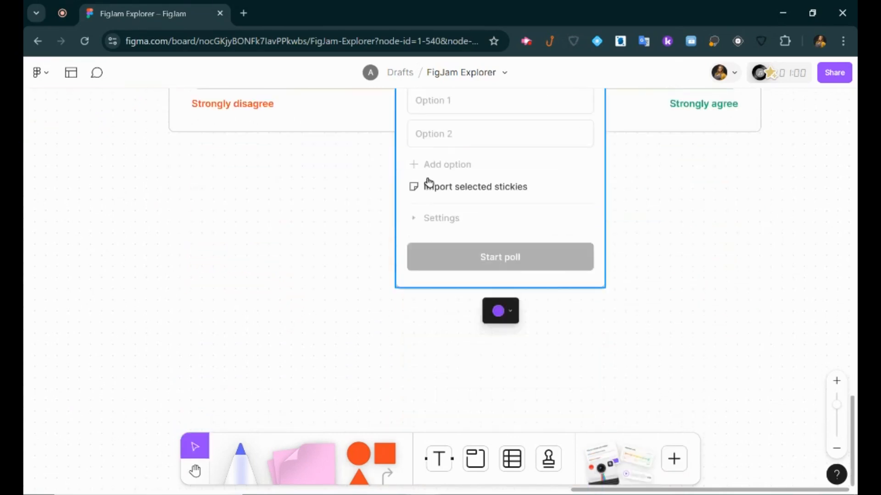
drag(432, 199, 262, 314)
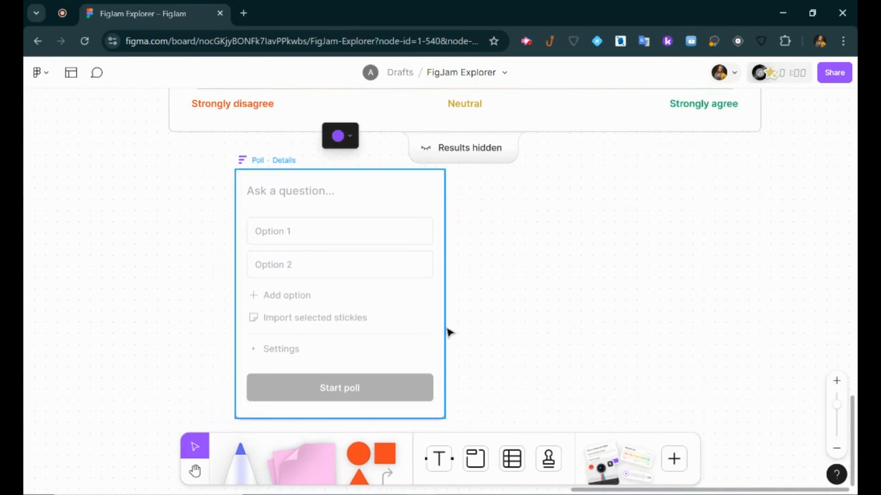
click(330, 189)
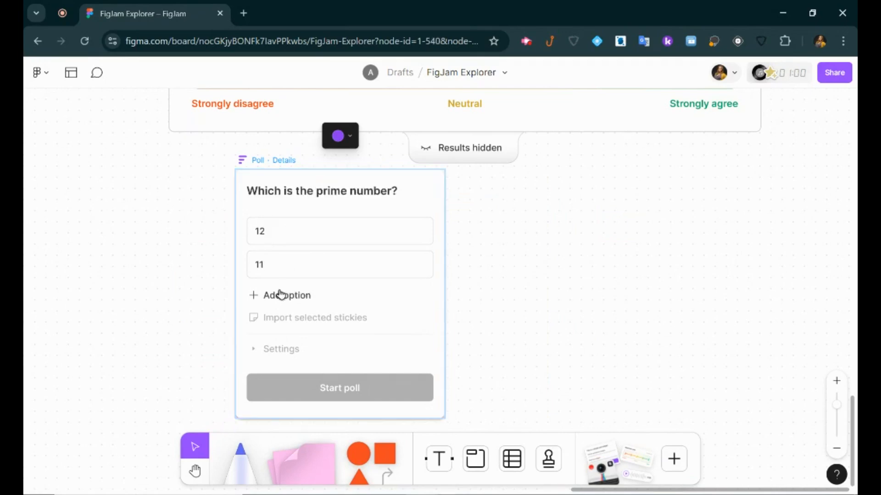
click(279, 294)
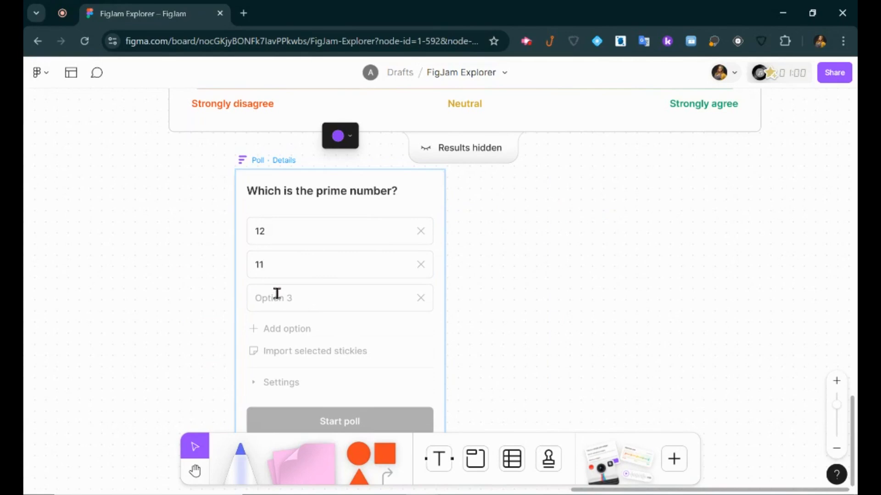
text(15)
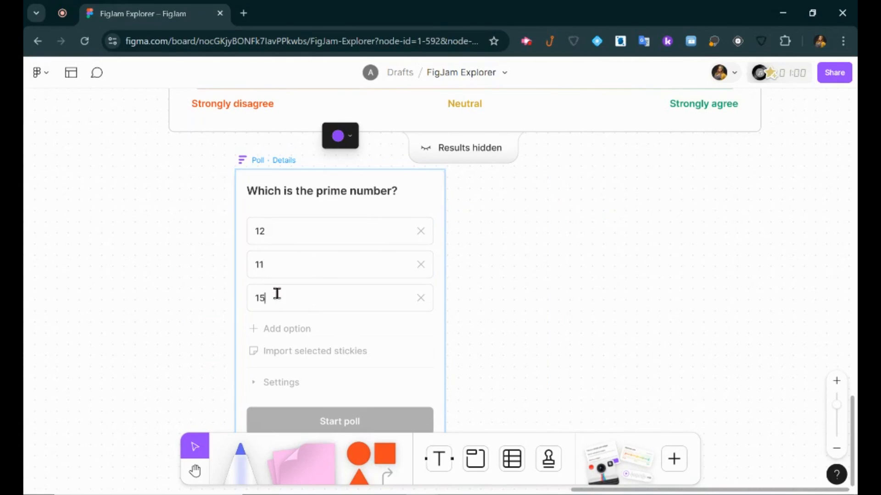
click(291, 329)
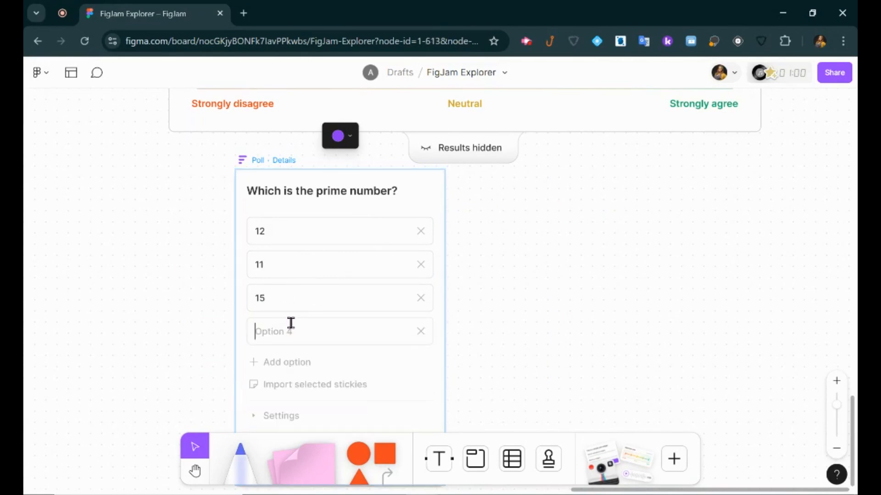
text(20)
click(506, 354)
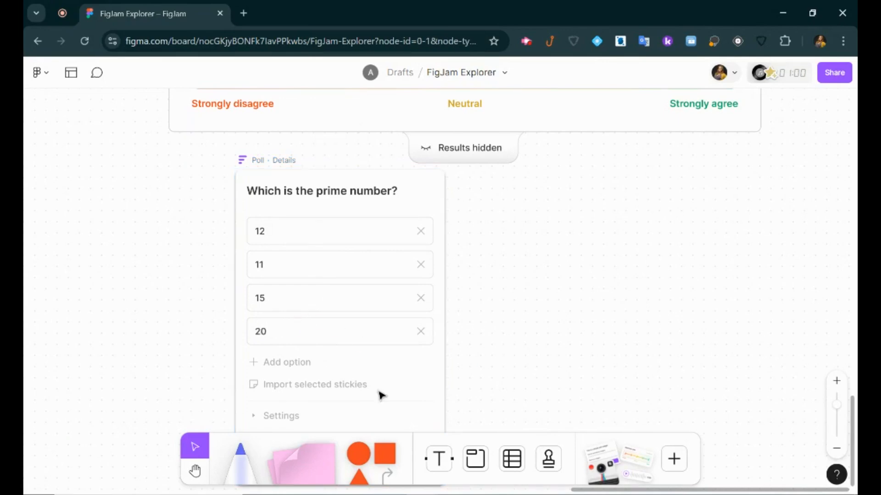
Toggle Hide votes off again in the poll settings, start the poll and vote for 11.
scroll(321, 390, down, 2)
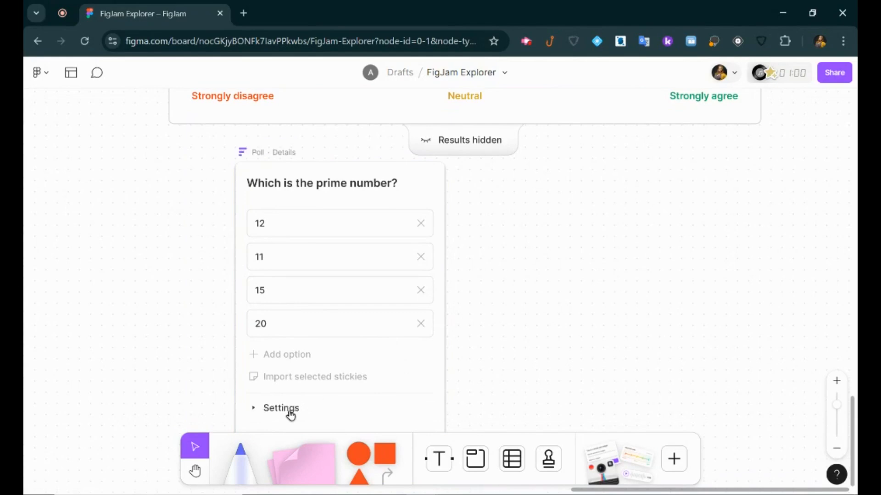
click(288, 400)
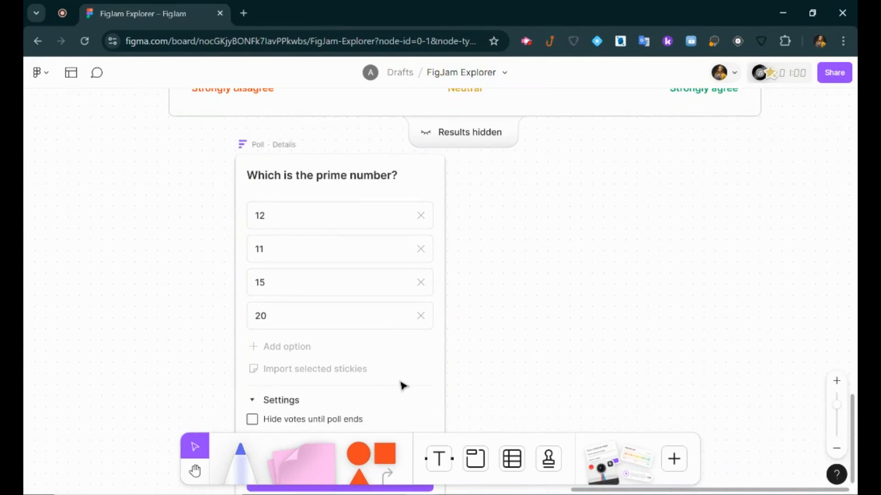
scroll(390, 386, down, 5)
scroll(428, 378, up, 1)
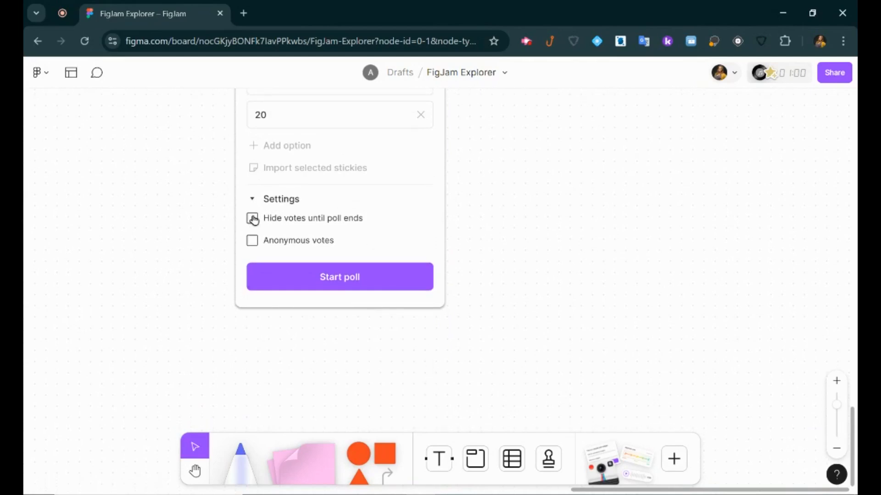
click(253, 220)
click(252, 218)
click(354, 278)
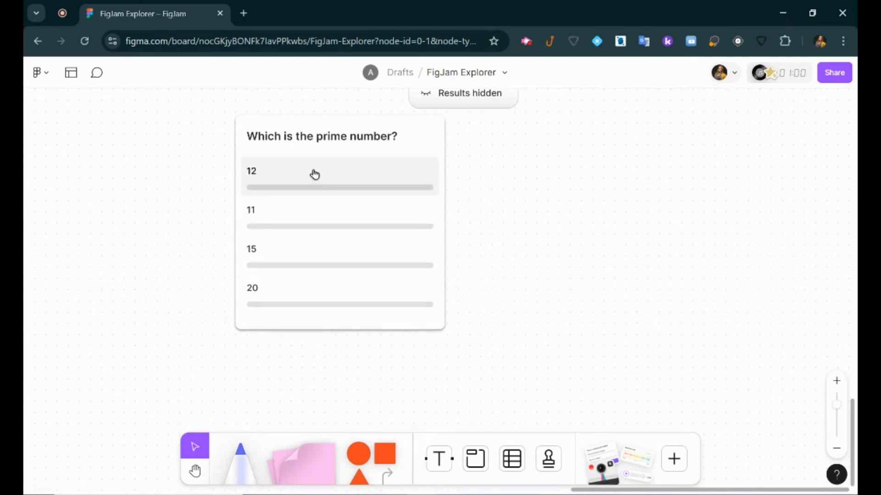
click(301, 228)
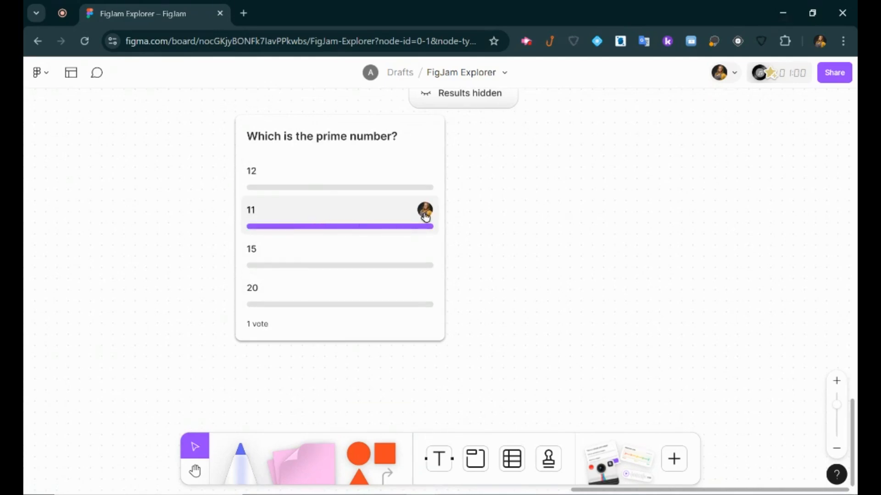
mouse_move(425, 216)
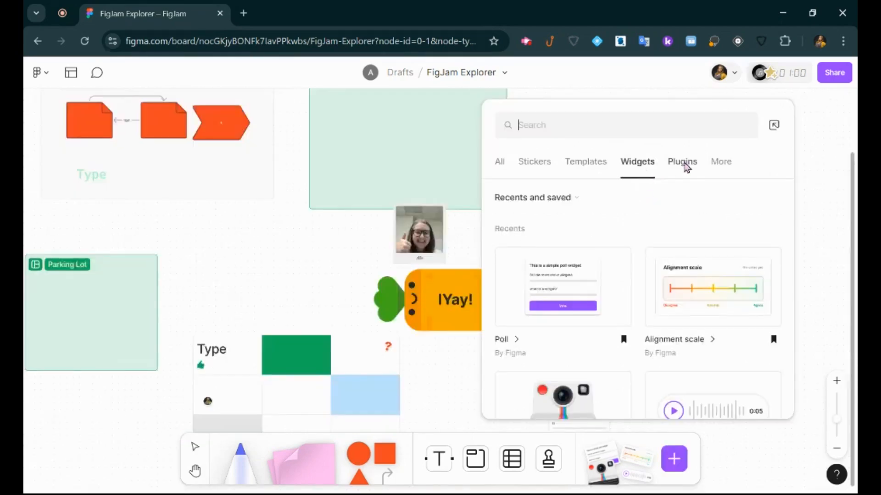
Browse Plugins and More, then open the timer, music and voting panel.
click(683, 162)
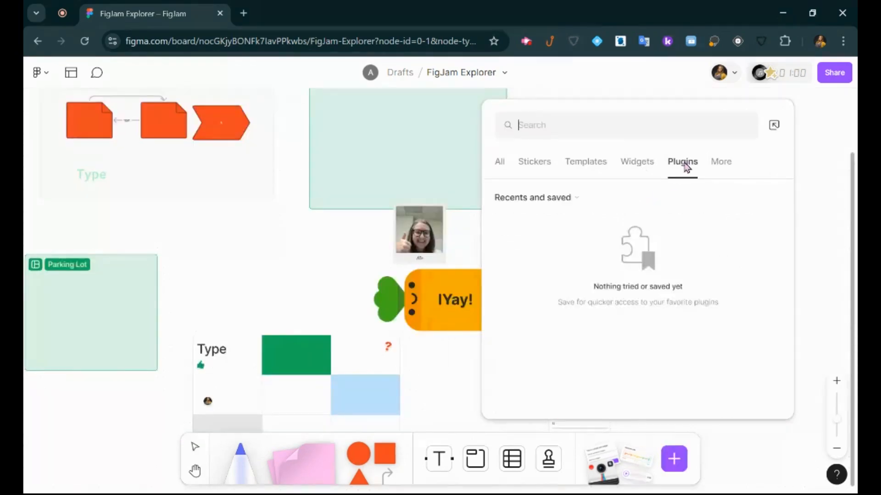
click(722, 164)
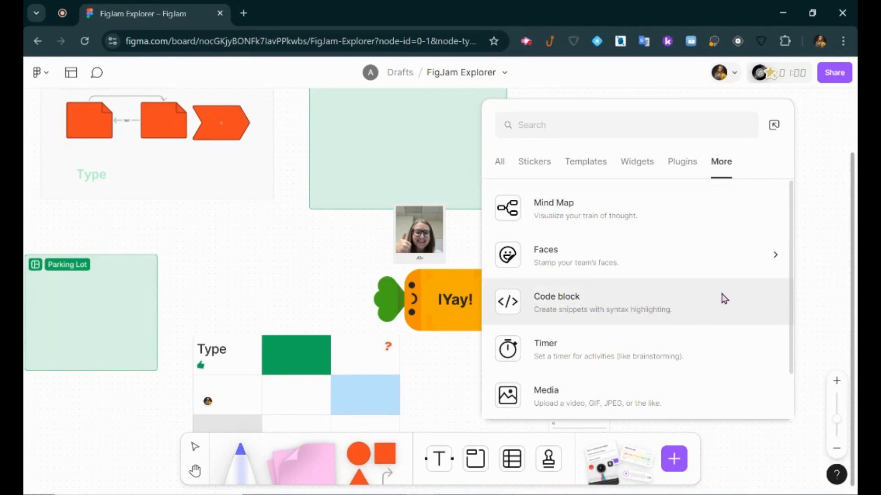
scroll(703, 295, down, 1)
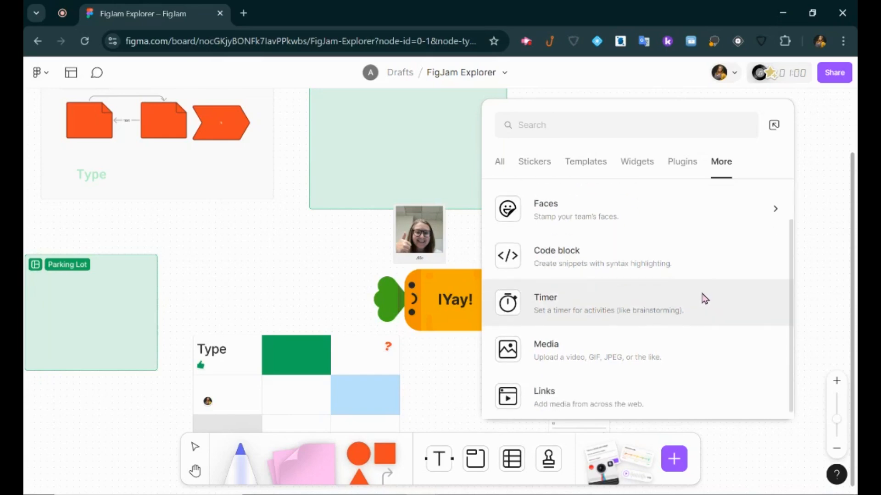
click(703, 299)
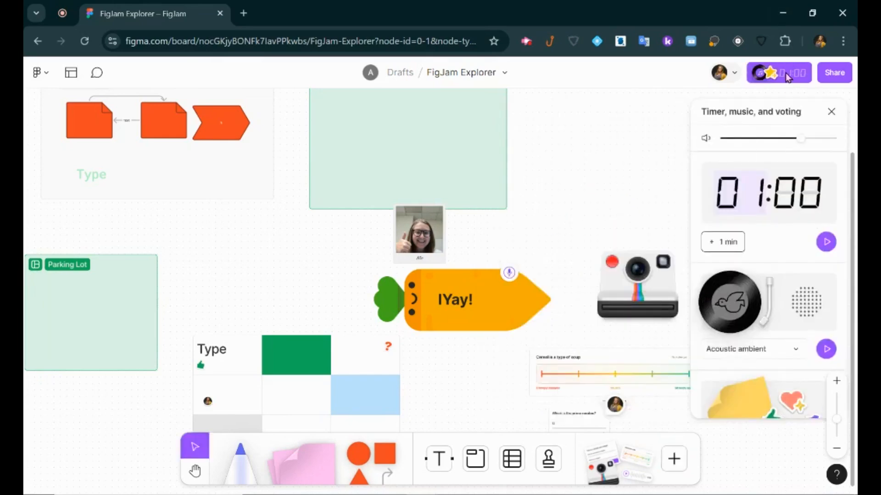
Choose Media from the More list to insert a file from the computer.
click(674, 459)
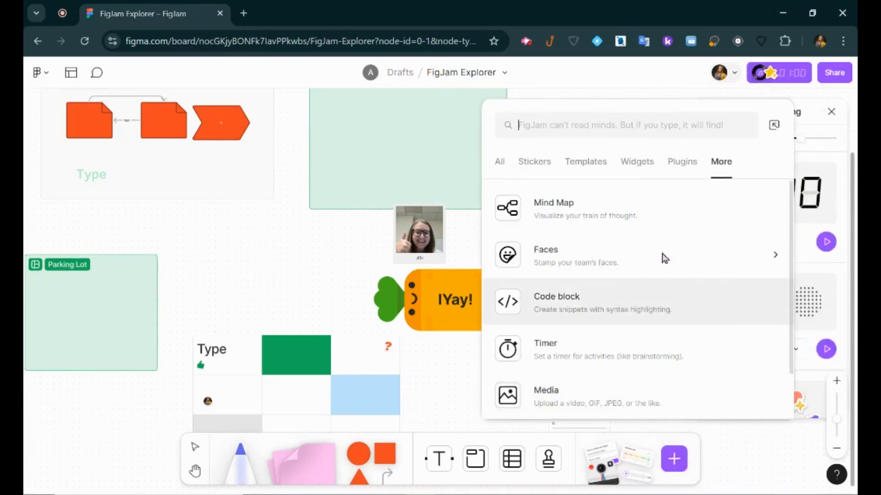
scroll(605, 359, down, 1)
click(604, 359)
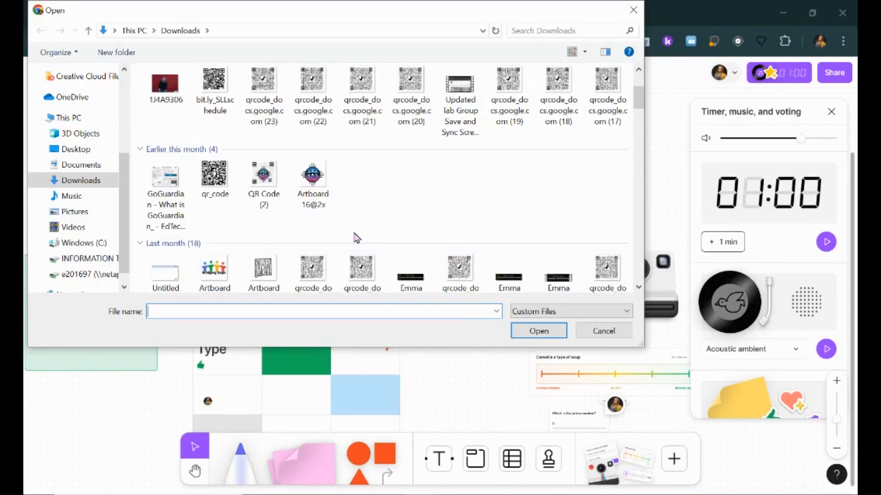
Upload the Bridging Gaps Artboard image and move it up-left over the Type table.
double_click(214, 270)
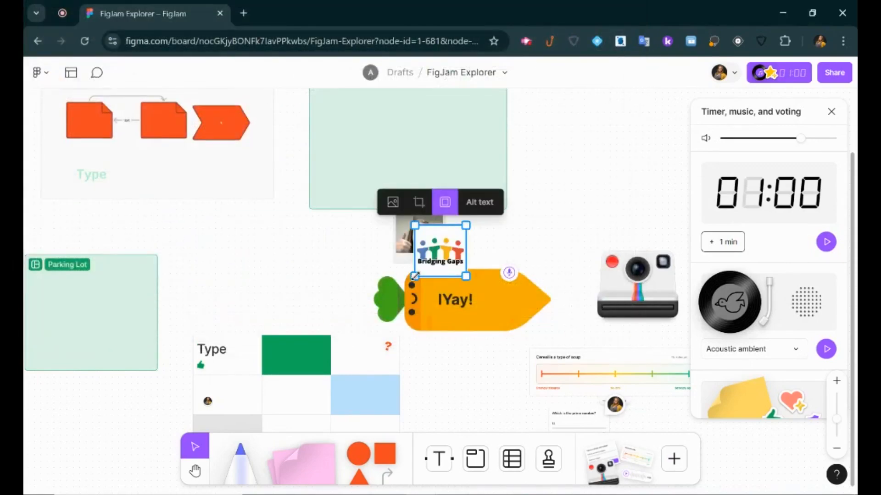
drag(375, 327, 249, 257)
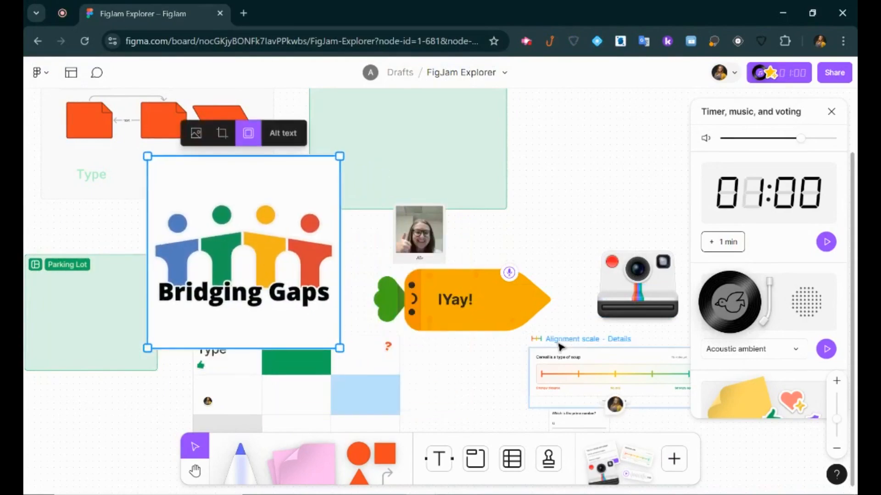
scroll(447, 353, down, 1)
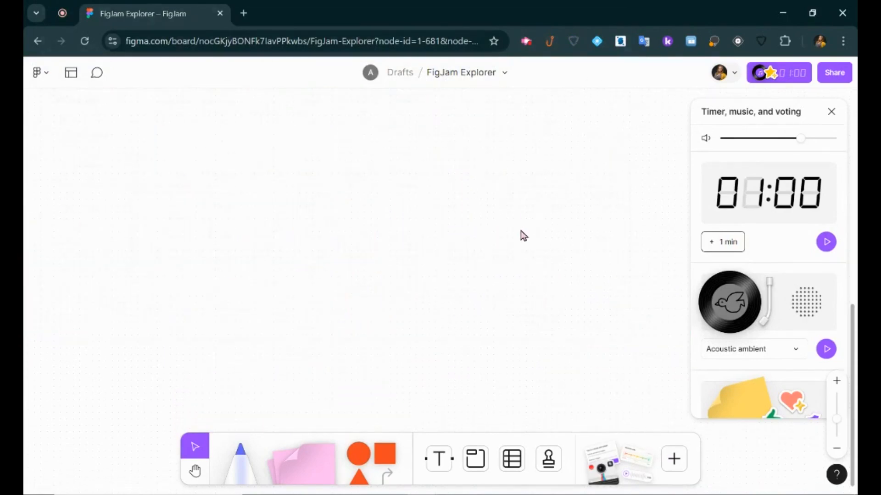
Paste the Daily Number worksheet image, enlarge it and move it up-left.
key(ctrl+v)
drag(352, 299, 85, 371)
mouse_move(249, 366)
mouse_down()
mouse_move(228, 307)
mouse_move(230, 267)
mouse_move(286, 256)
mouse_move(335, 297)
mouse_up()
Paste the 'The Nucleus: Crash Course Chemistry #1' YouTube link onto the board as an embedded card.
click(238, 456)
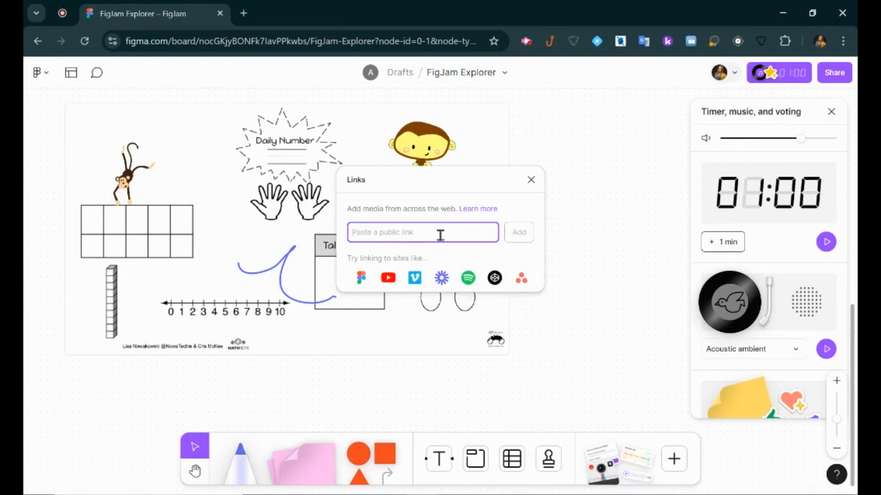
key(ctrl+v)
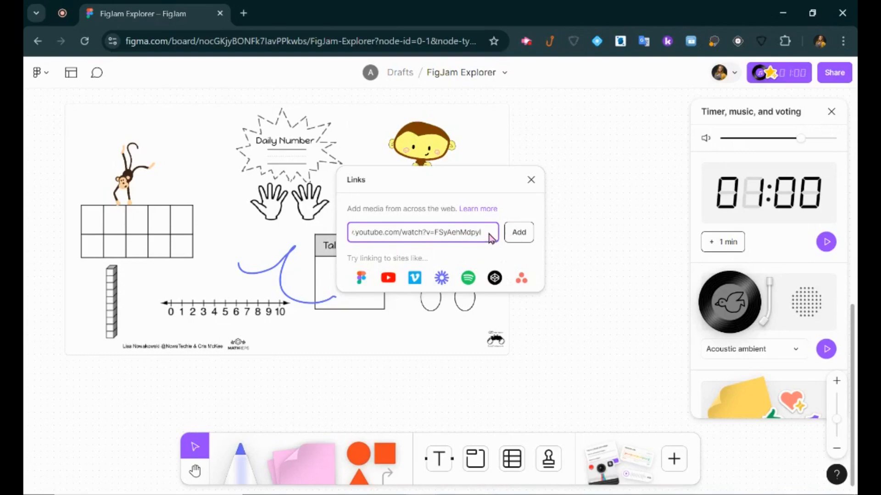
click(521, 233)
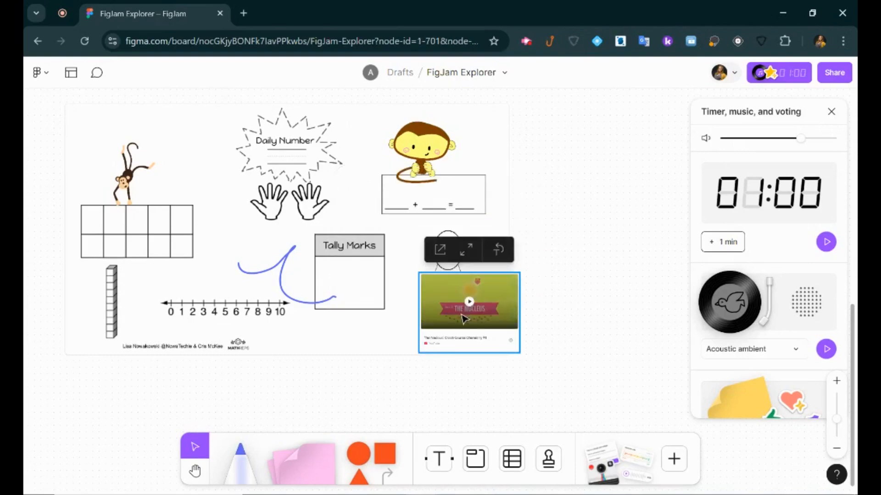
Position the YouTube card below the math worksheet image and select it to show its toolbar.
scroll(485, 323, down, 4)
drag(485, 324, 399, 317)
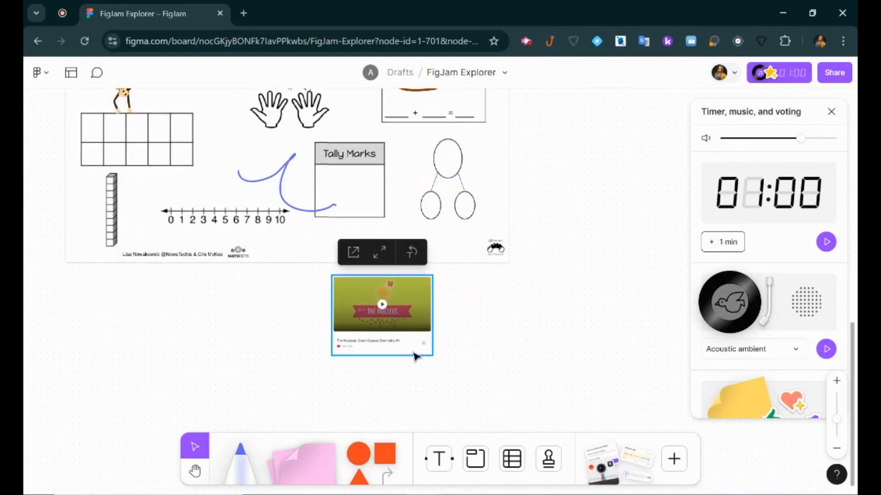
drag(426, 356, 438, 375)
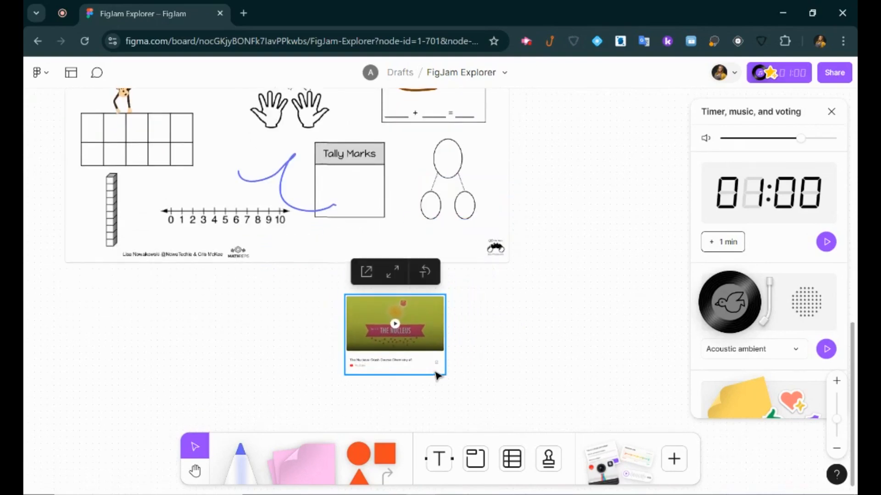
scroll(438, 375, up, 1)
mouse_move(840, 411)
drag(840, 411, 838, 405)
scroll(498, 346, down, 6)
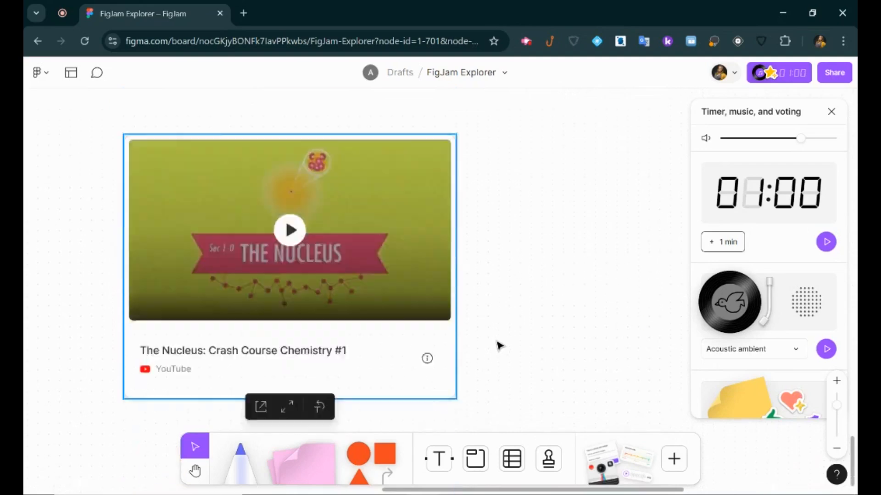
scroll(302, 215, up, 2)
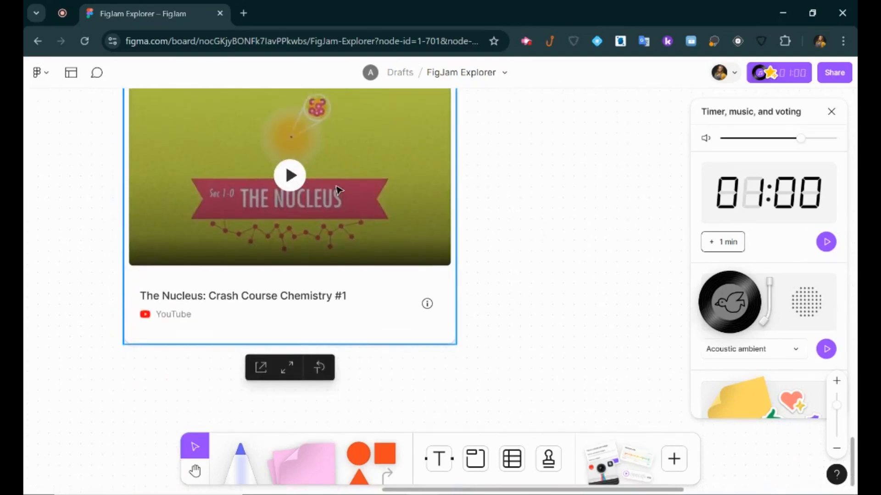
scroll(302, 214, up, 3)
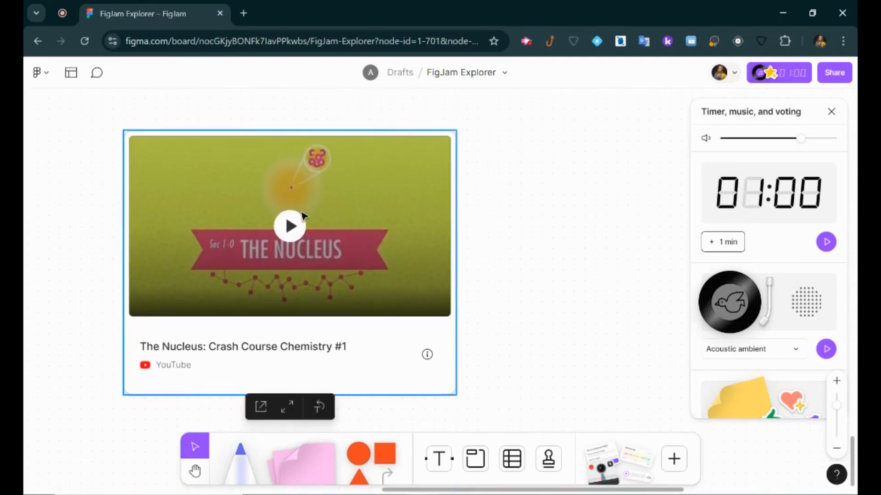
Watch the Nucleus video maximized, close it, then bring up the More features panel.
click(288, 408)
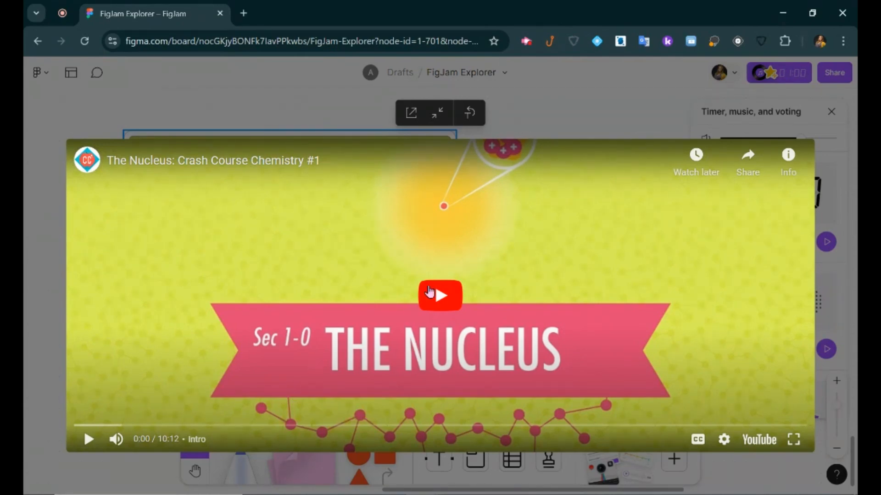
key(Escape)
click(676, 470)
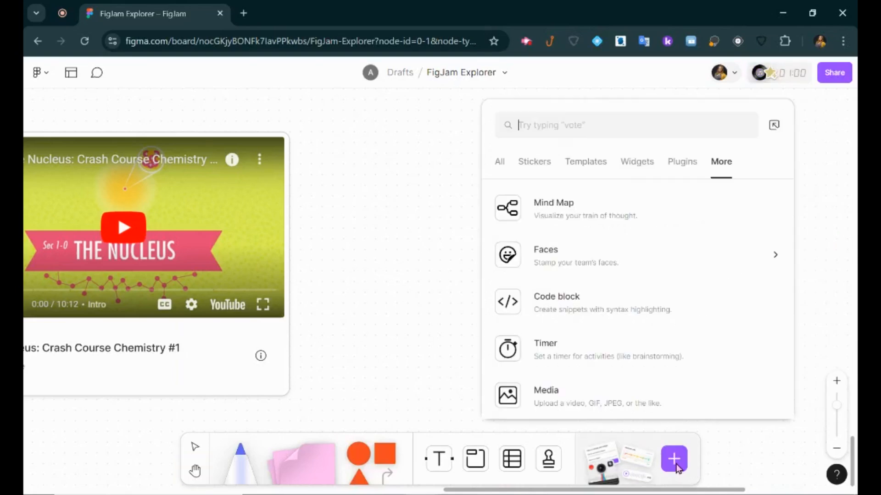
Add a kids.nationalgeographic.com link card, move it up-left, and open then close the site.
scroll(701, 290, down, 1)
click(579, 401)
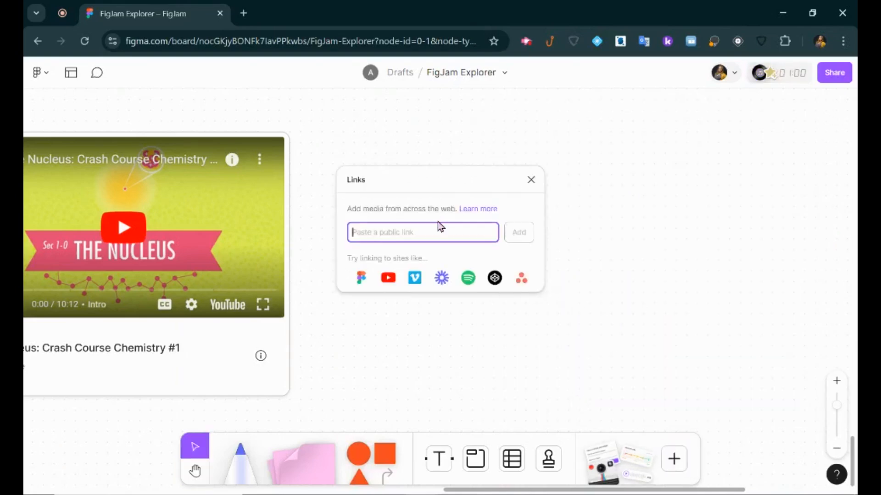
text(https://kids.nationalgeographic.com/)
click(520, 233)
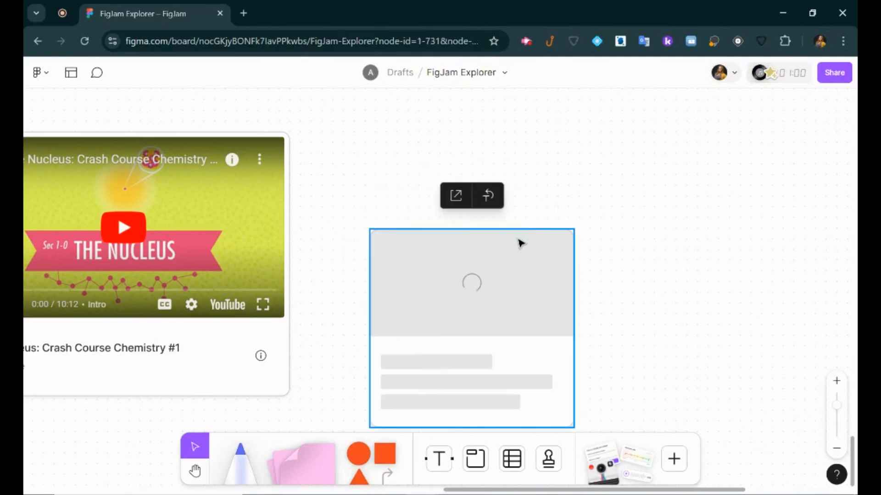
drag(511, 321, 497, 227)
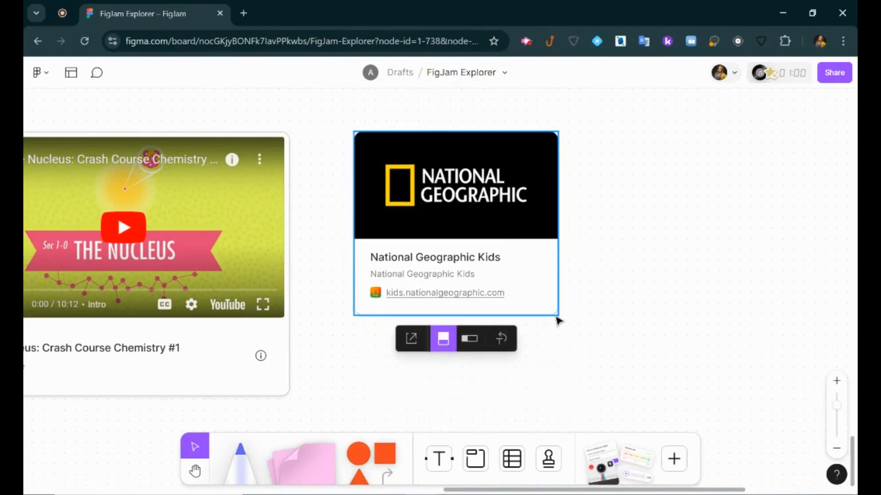
click(451, 202)
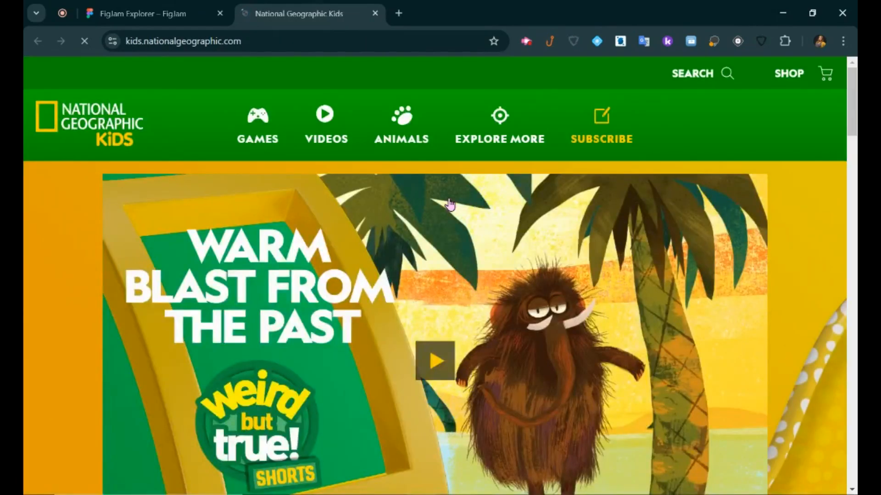
key(ctrl+w)
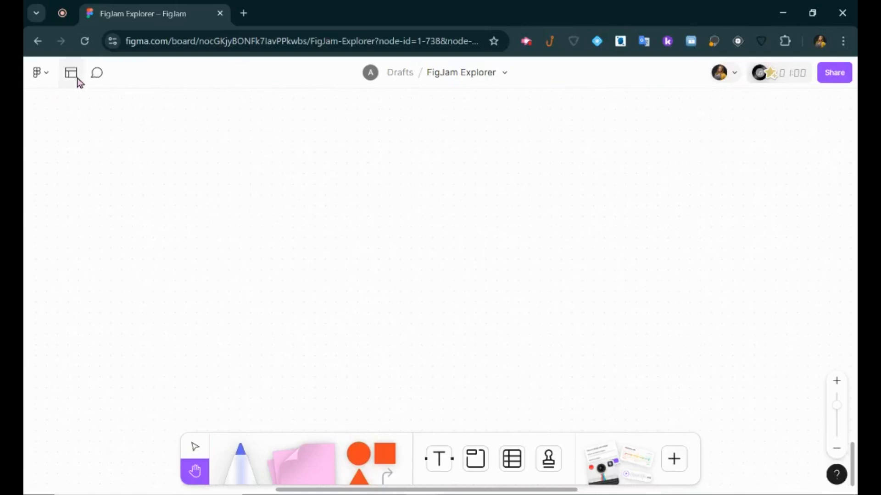
Browse the template gallery's Meetings, Planning and Brainstorming categories.
click(71, 73)
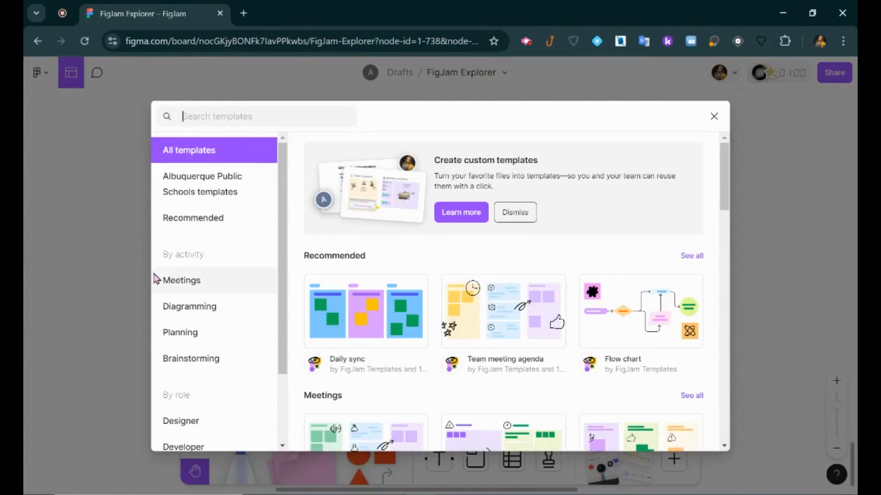
scroll(212, 298, down, 2)
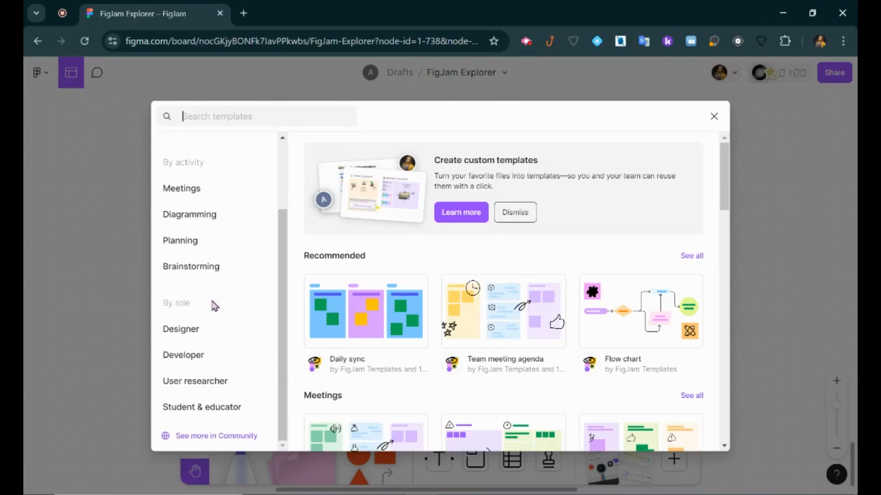
scroll(504, 207, down, 4)
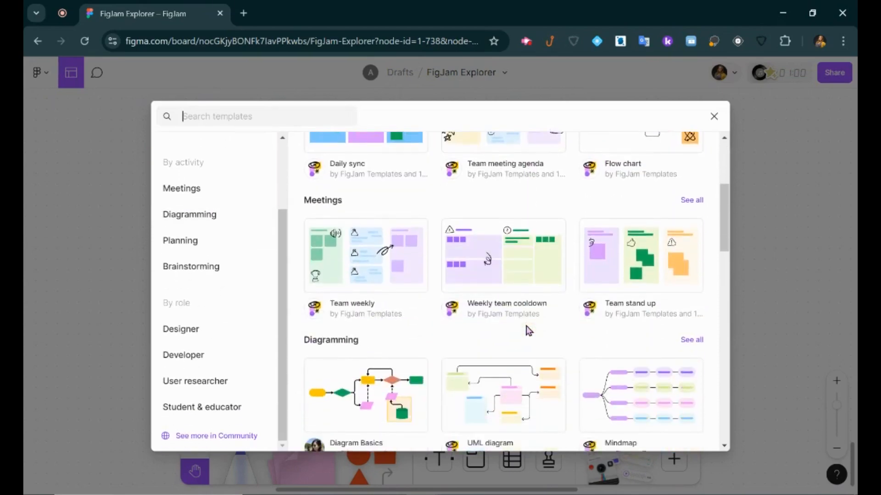
scroll(528, 330, down, 7)
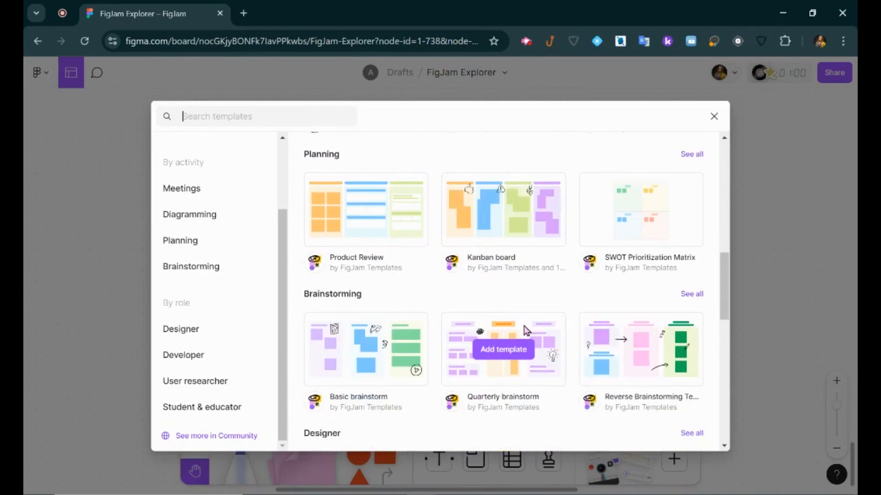
scroll(520, 327, down, 11)
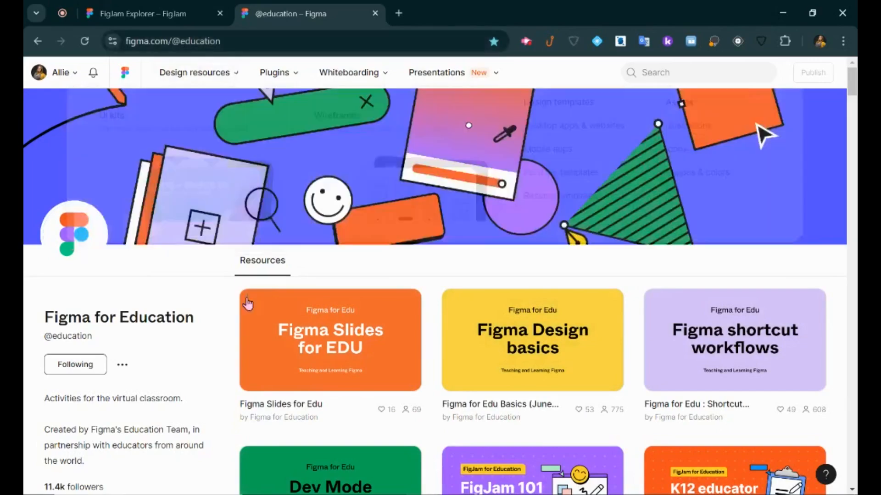
scroll(212, 331, down, 3)
scroll(212, 331, down, 2)
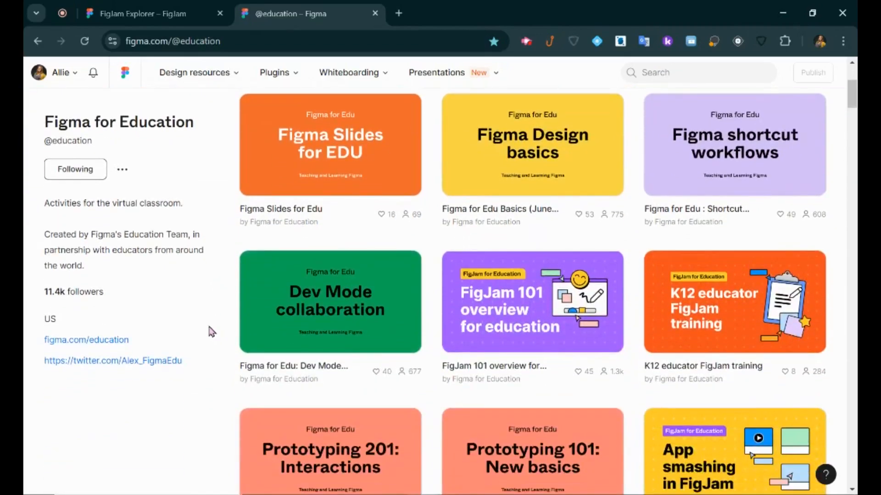
scroll(212, 331, down, 7)
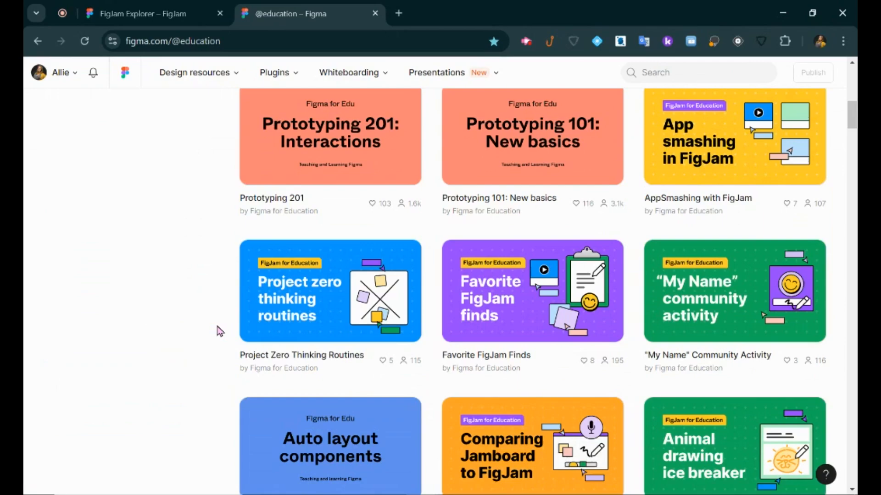
scroll(219, 332, down, 6)
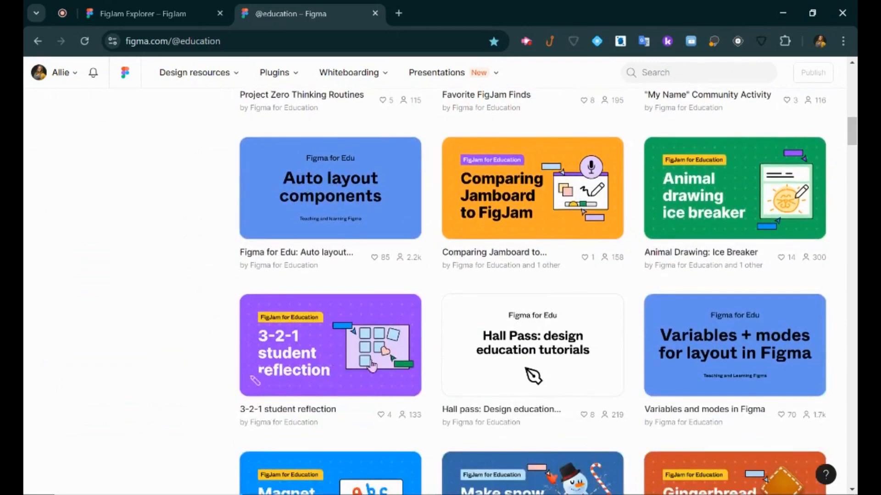
scroll(372, 366, down, 2)
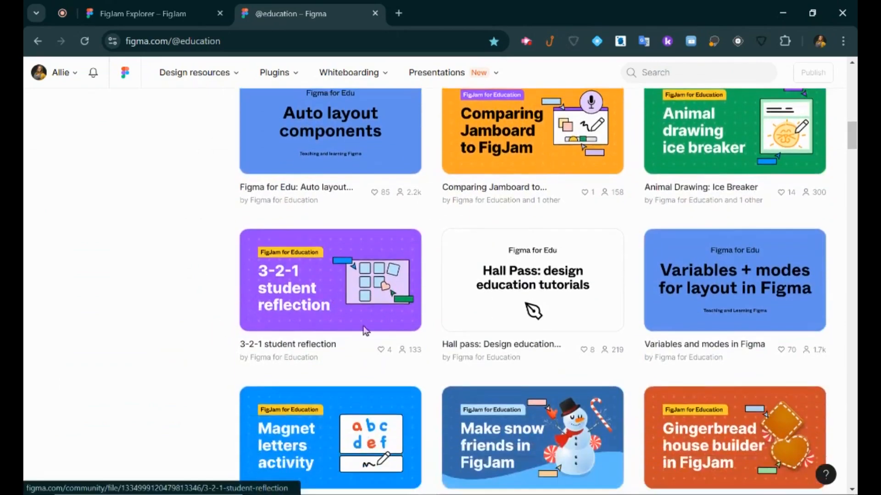
Open the 3-2-1 student reflection template page and pan around its live board preview.
click(326, 302)
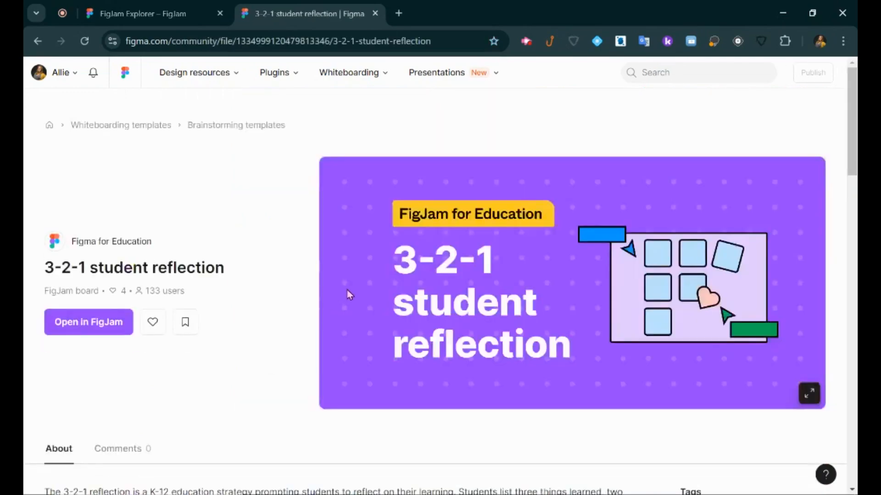
scroll(275, 443, down, 10)
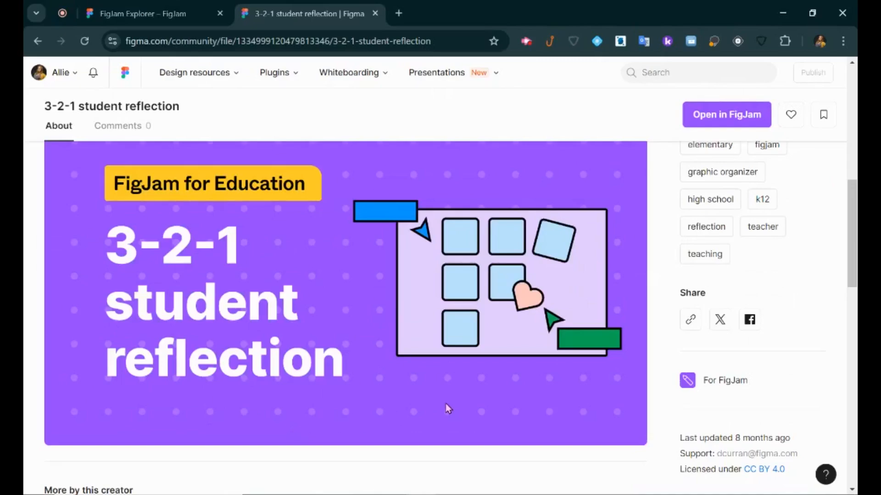
scroll(457, 401, down, 5)
scroll(458, 402, up, 5)
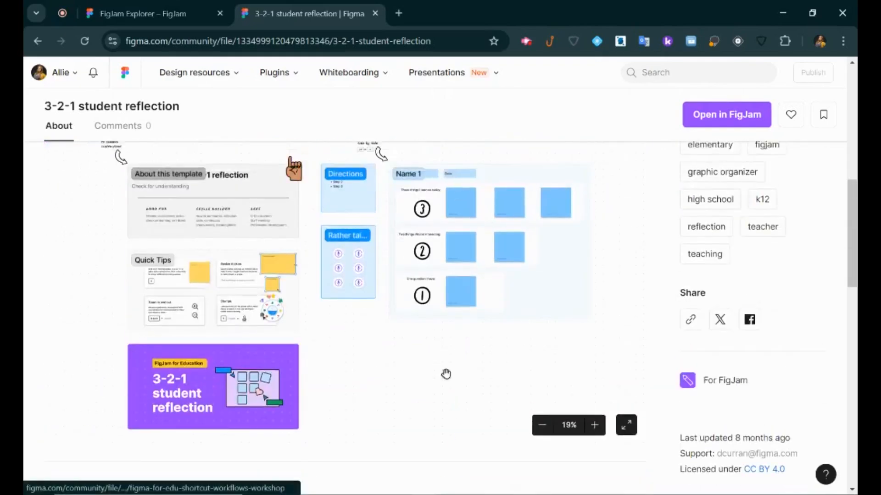
drag(330, 302, 331, 322)
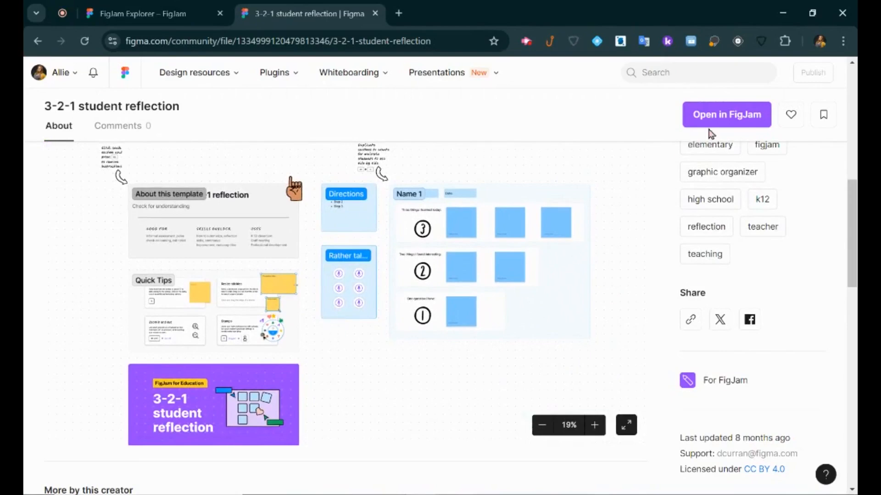
click(720, 120)
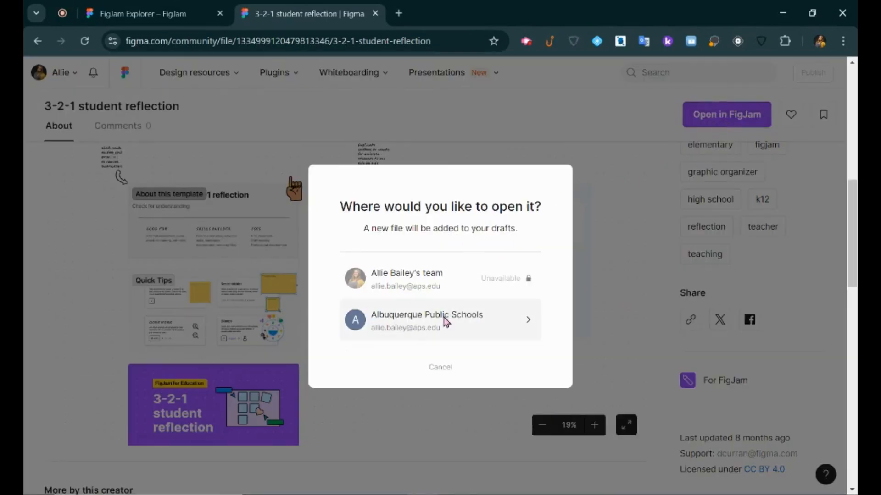
click(418, 320)
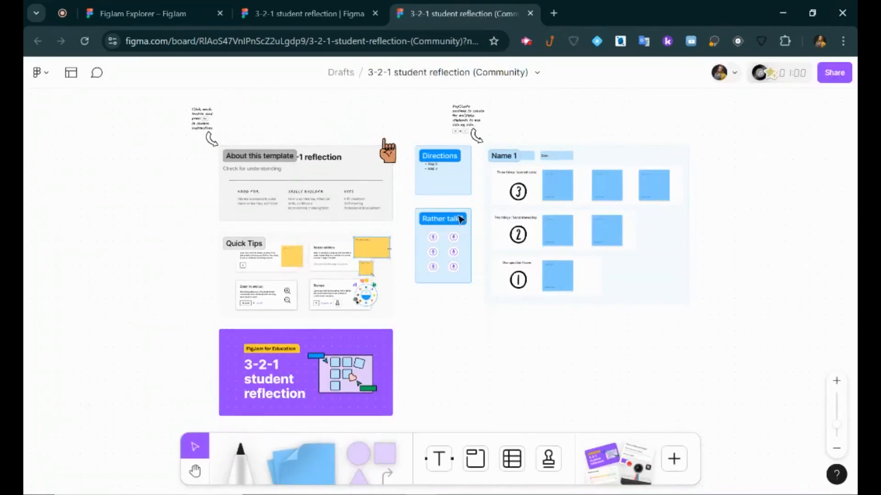
click(390, 147)
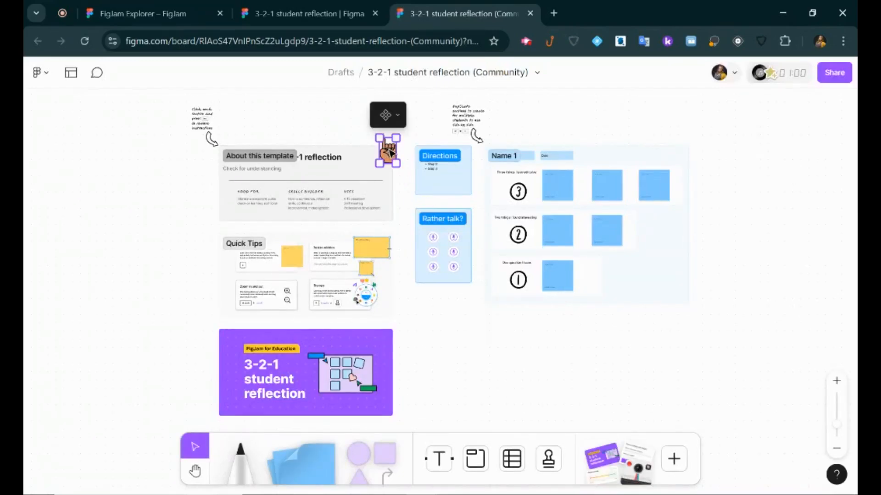
click(429, 168)
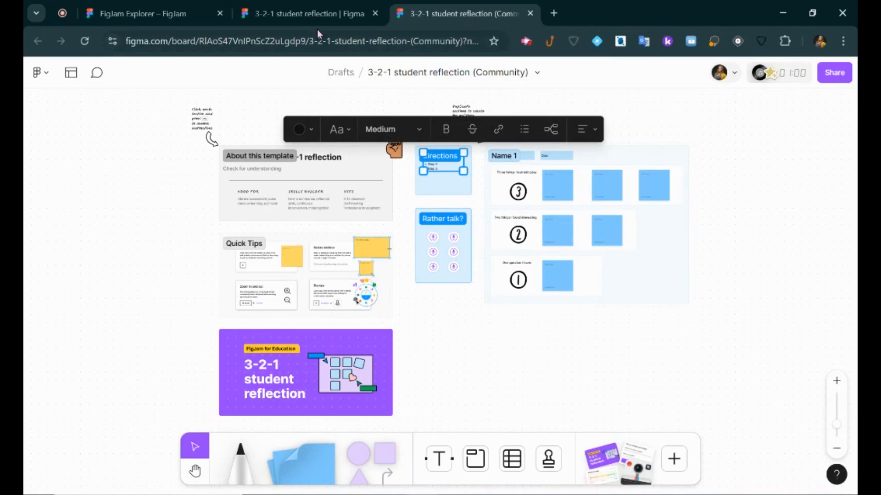
click(309, 17)
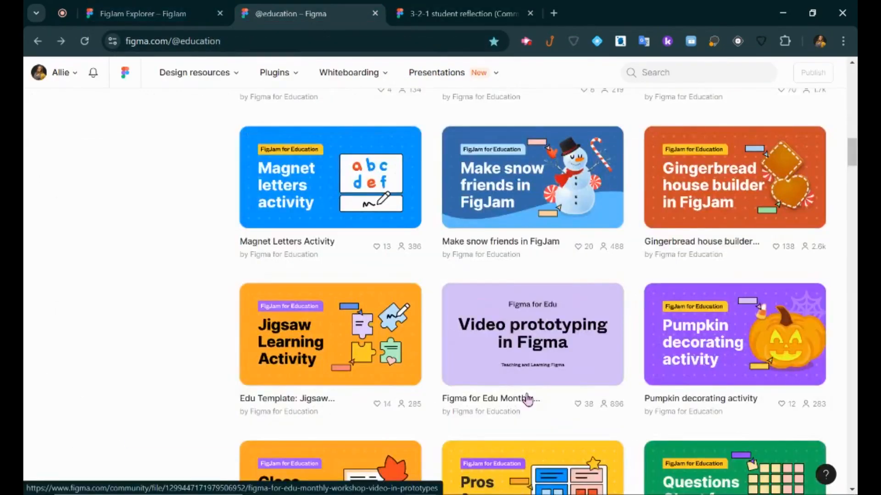
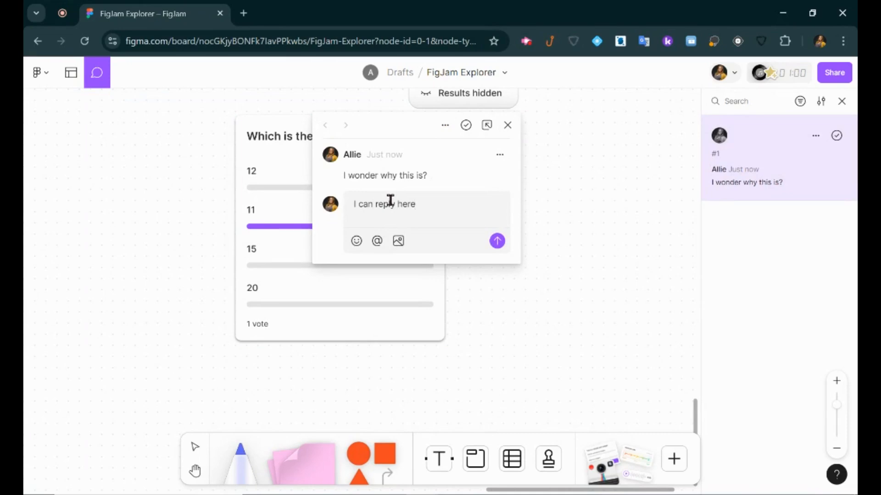
Add an emoji to the poll comment reply, post it, and close the thread.
click(398, 242)
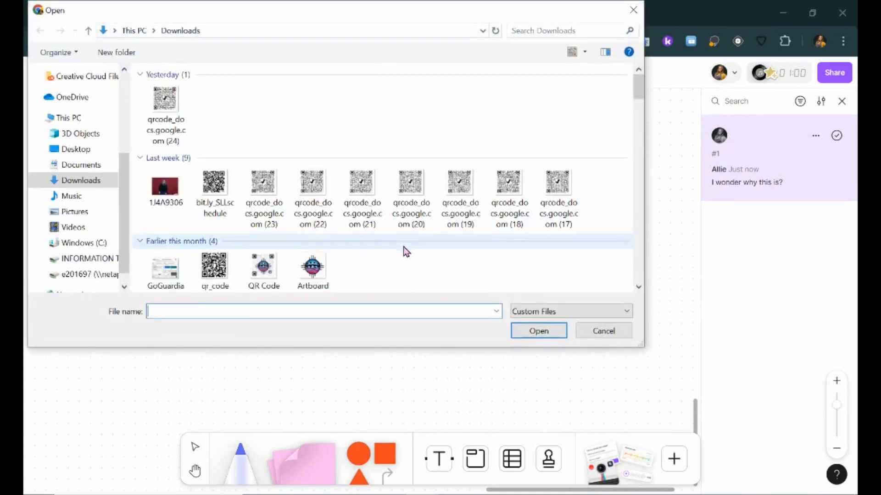
click(583, 329)
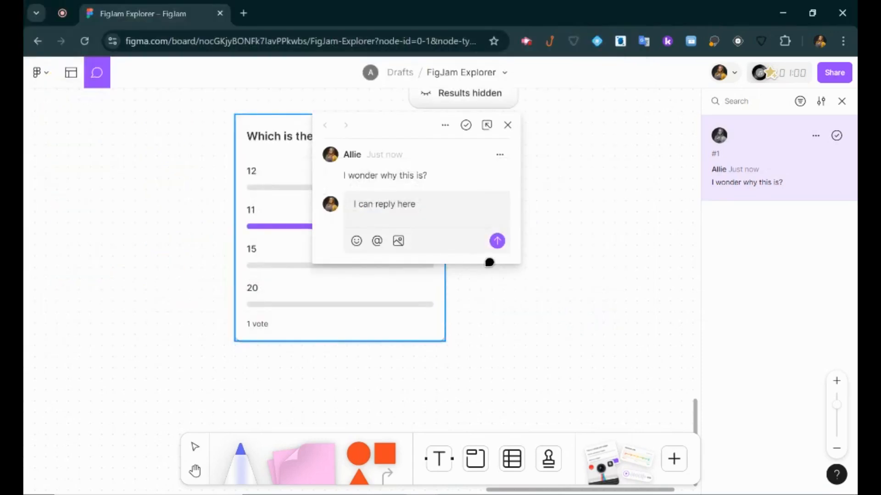
click(357, 242)
click(356, 342)
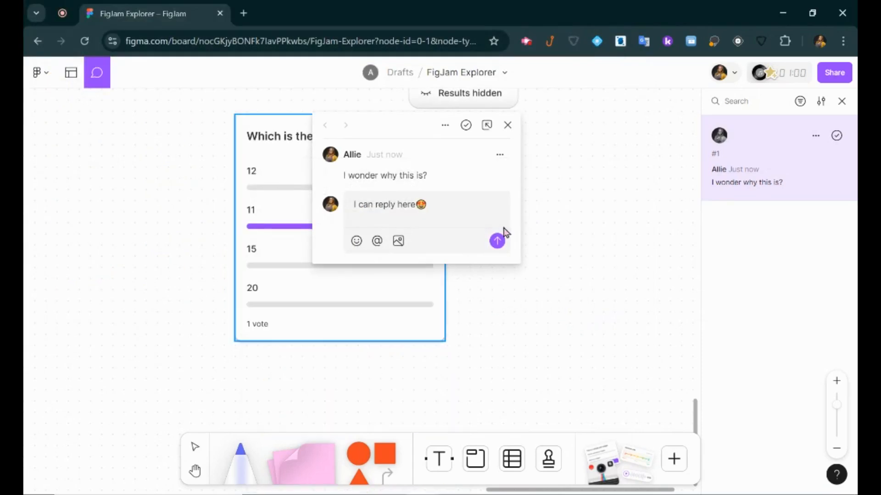
click(498, 242)
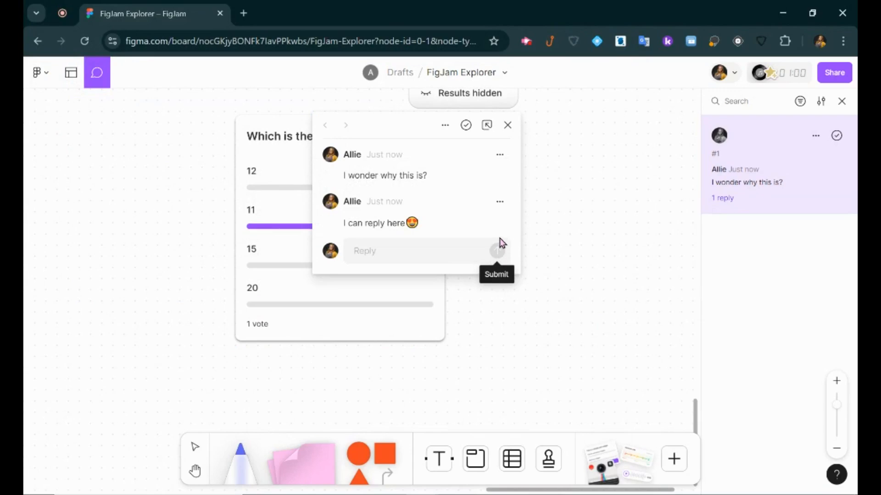
click(507, 125)
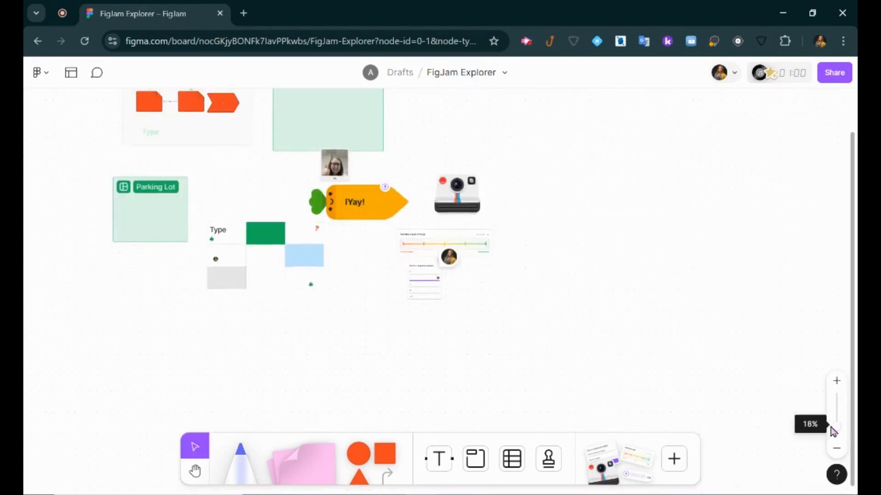
Zoom out and pan the board to bring Section 1 and Student Name into view.
drag(833, 426, 834, 427)
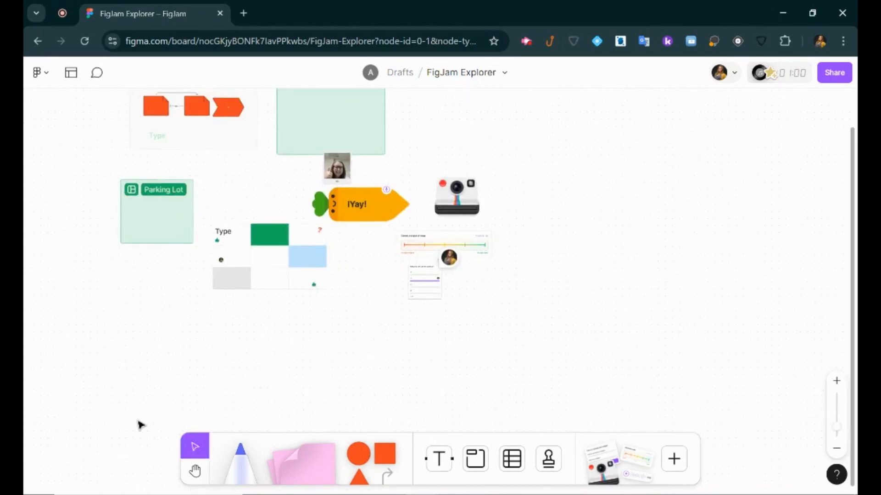
click(195, 471)
drag(193, 298, 285, 397)
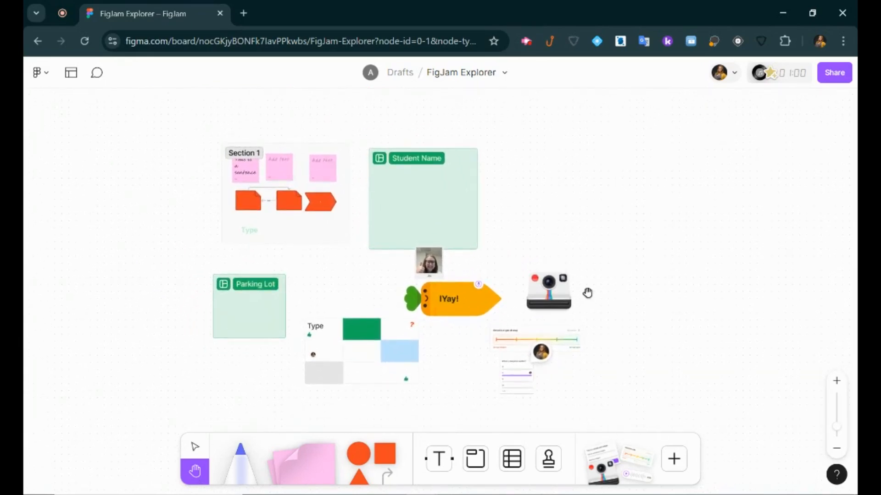
mouse_move(837, 427)
mouse_down()
mouse_move(840, 436)
mouse_move(837, 419)
mouse_up()
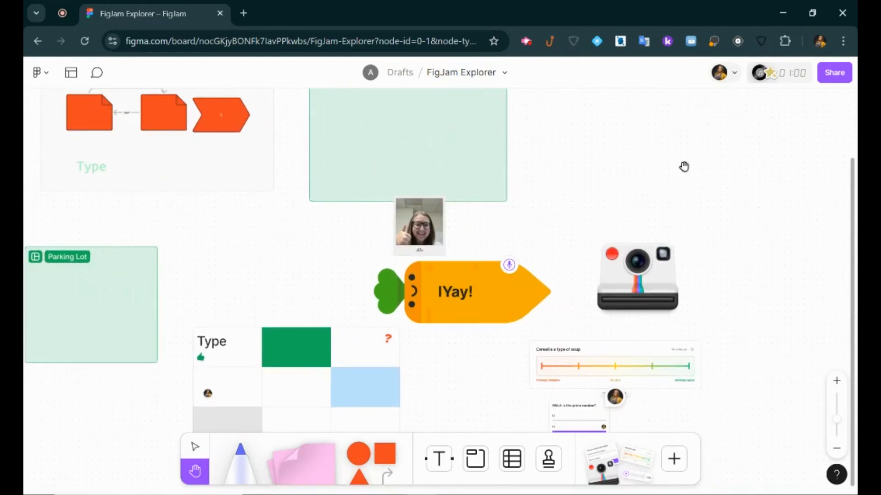
Open the board's sharing options and search for a person to invite.
click(843, 77)
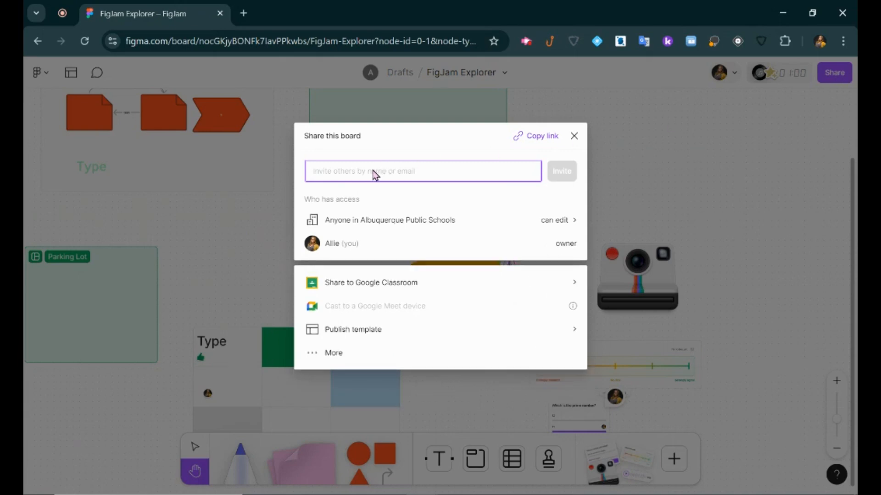
text(jen)
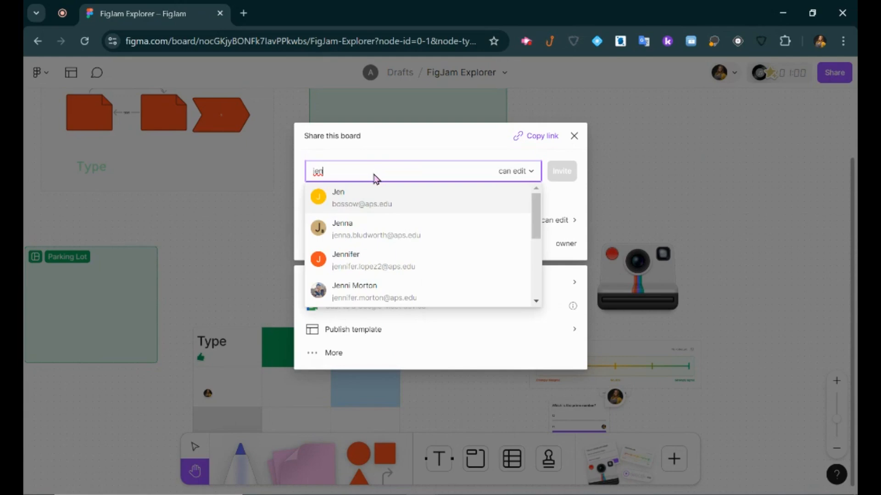
click(392, 199)
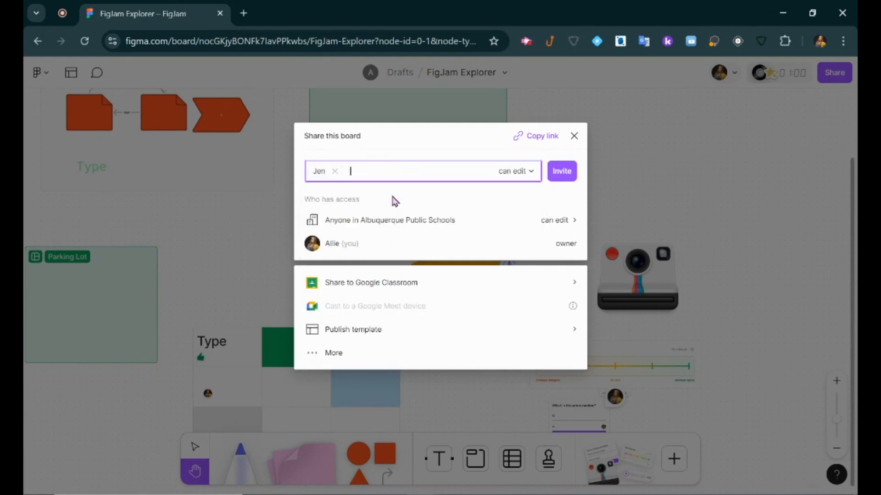
Copy the board link and review access settings, leaving district members with edit access.
click(548, 137)
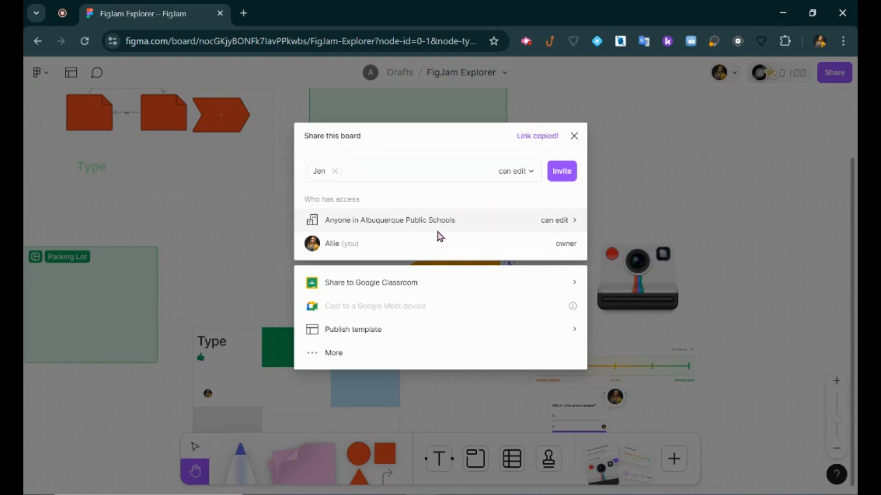
click(573, 225)
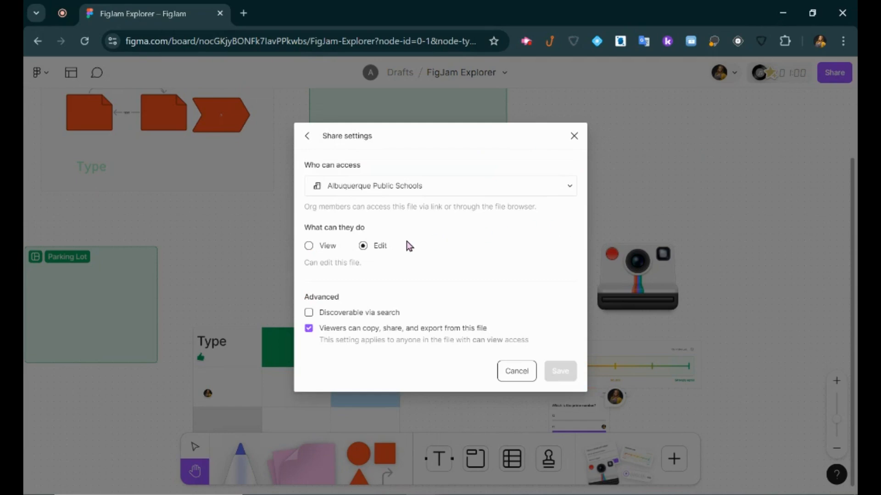
click(323, 249)
click(401, 188)
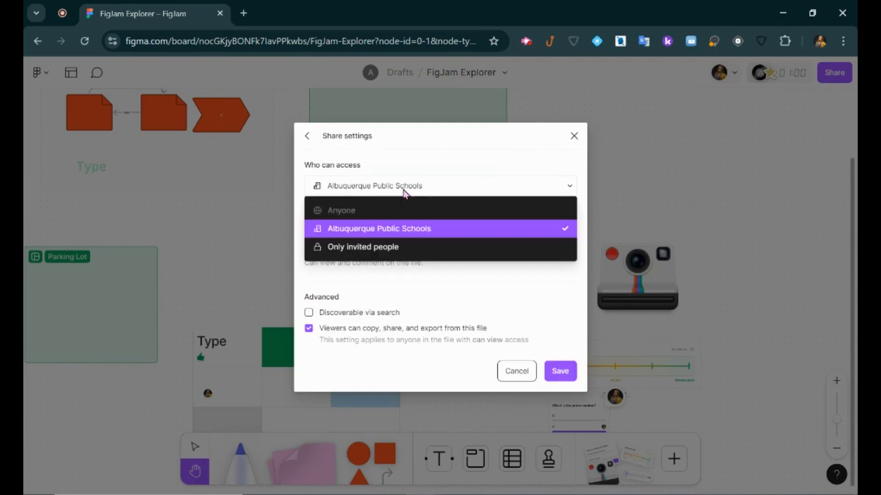
click(378, 247)
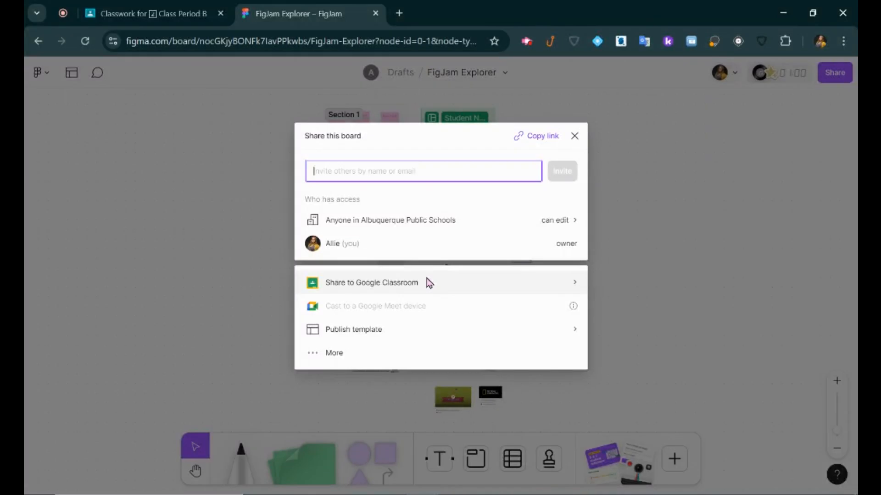
Return to the new Class Period B assignment in Classroom to reach the FigJam add-on.
click(153, 12)
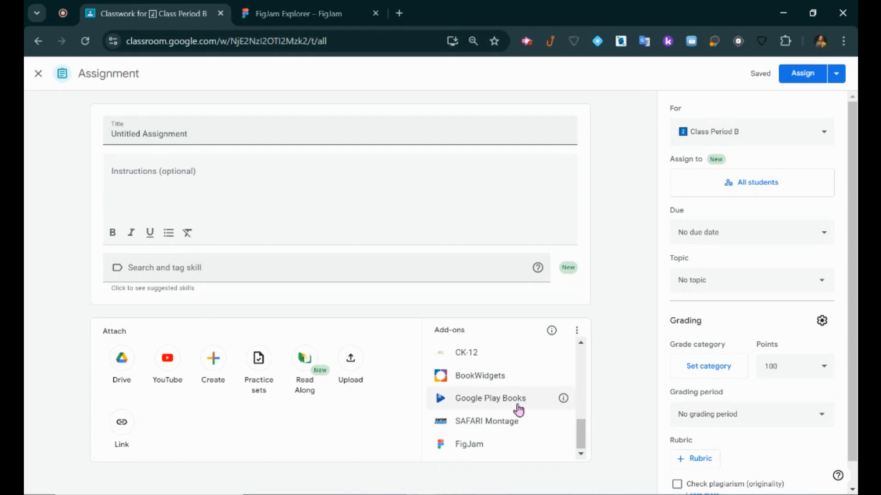
Authorize the FigJam add-on with the school Google account and pick the 3-2-1 student reflection board.
click(485, 453)
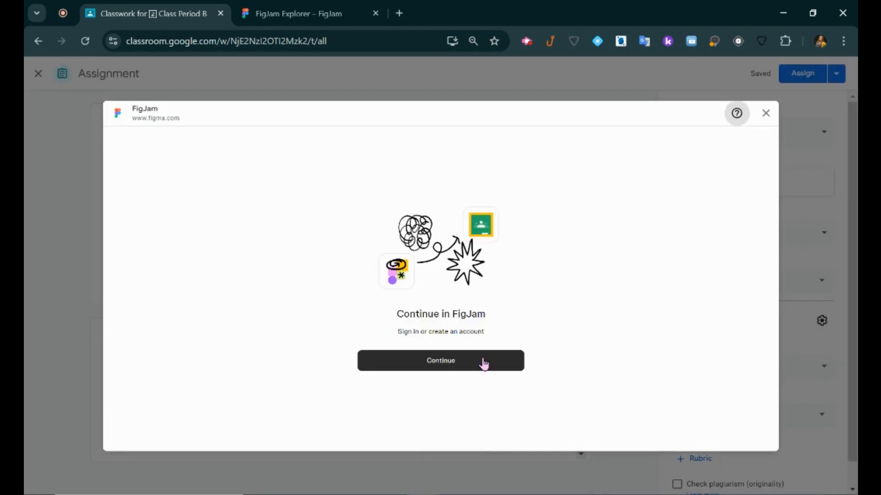
click(484, 363)
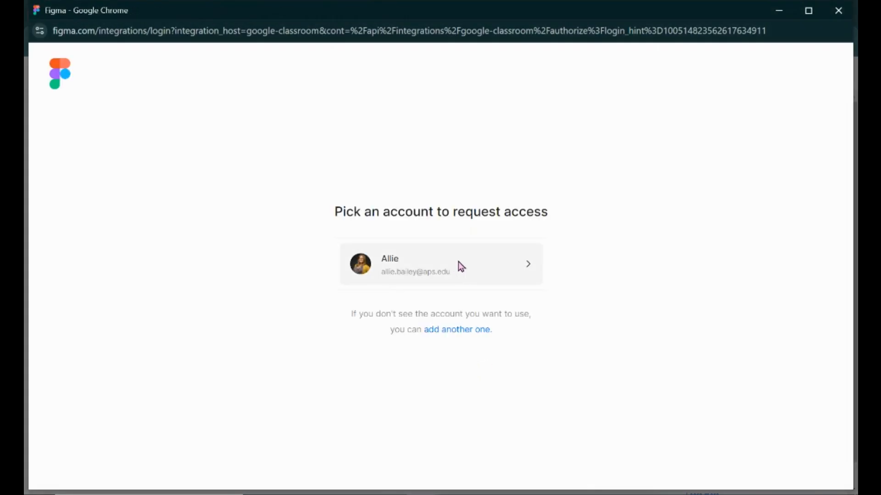
click(461, 266)
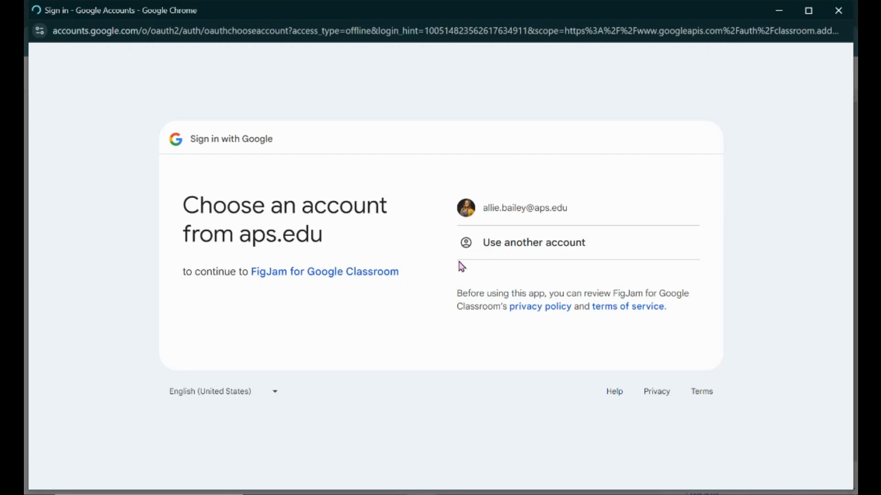
click(524, 204)
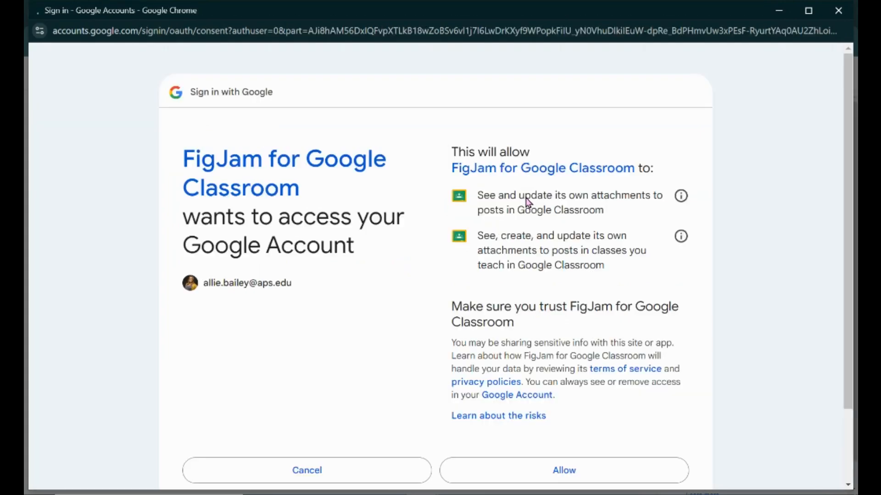
click(576, 474)
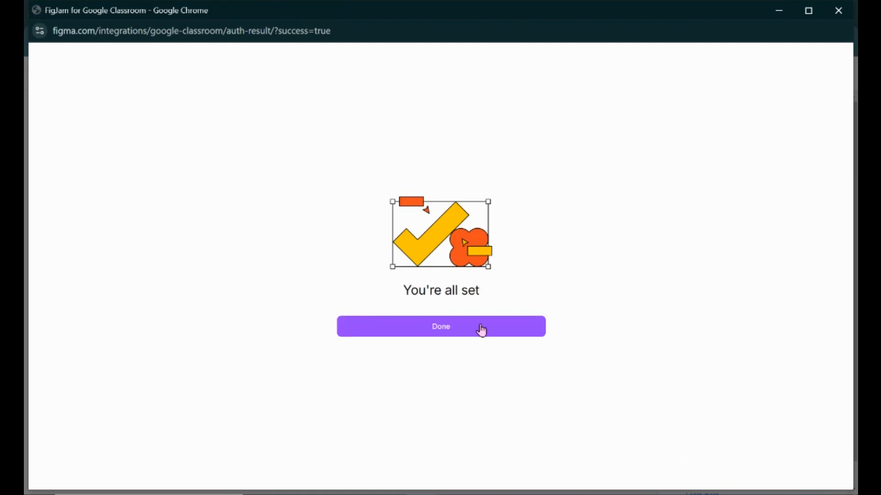
click(481, 330)
click(360, 218)
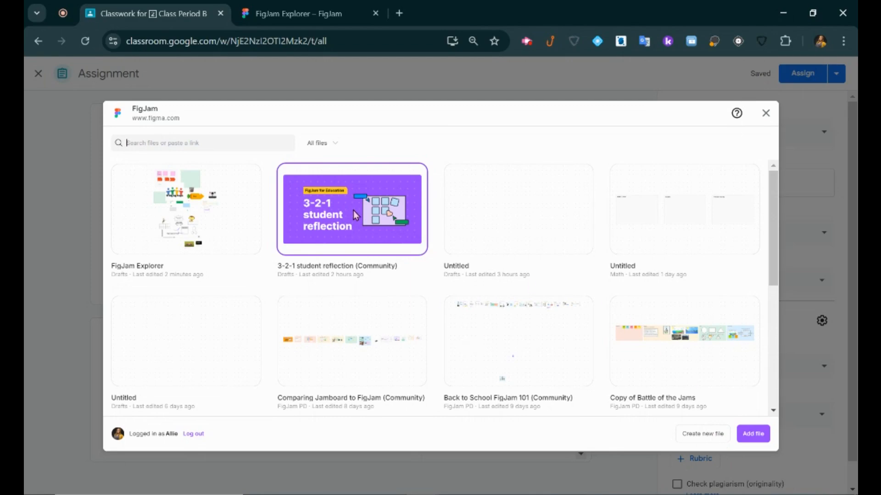
Attach the 3-2-1 student reflection board as 'Make a copy for each student' and select the title.
click(752, 438)
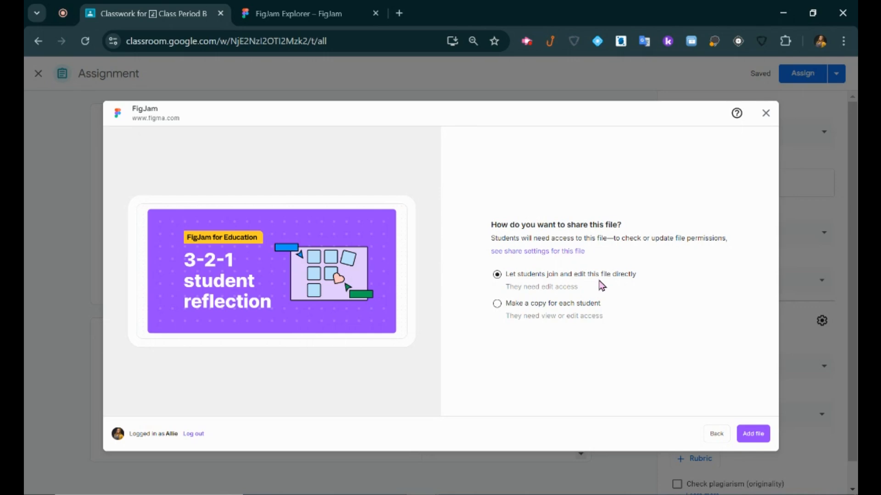
click(554, 305)
click(572, 277)
click(499, 305)
click(763, 437)
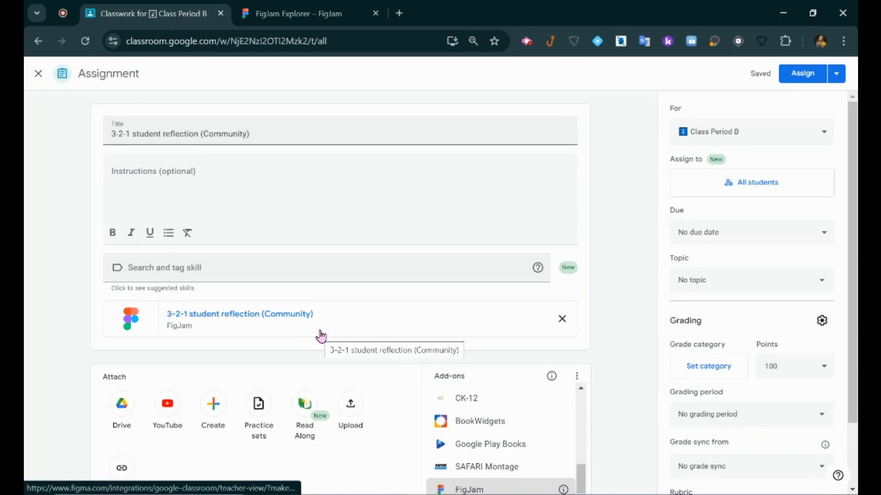
drag(114, 129, 261, 138)
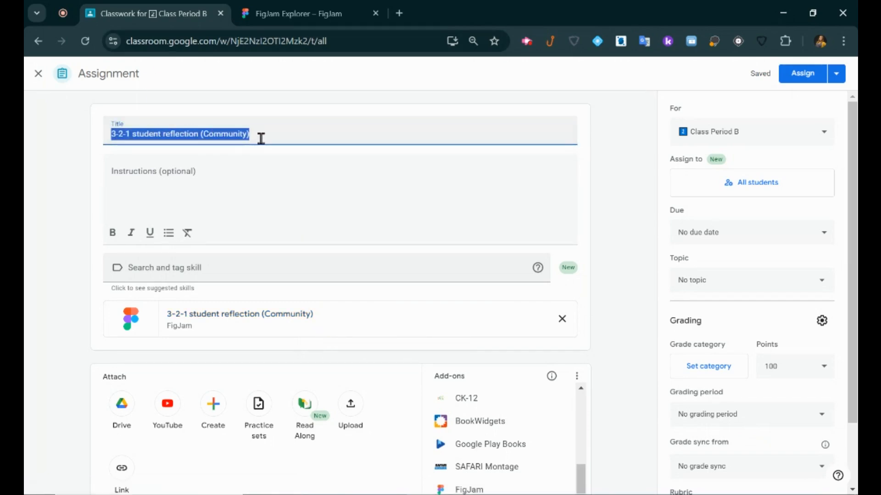
click(315, 130)
Assign it to all students in Class Period B.
click(824, 137)
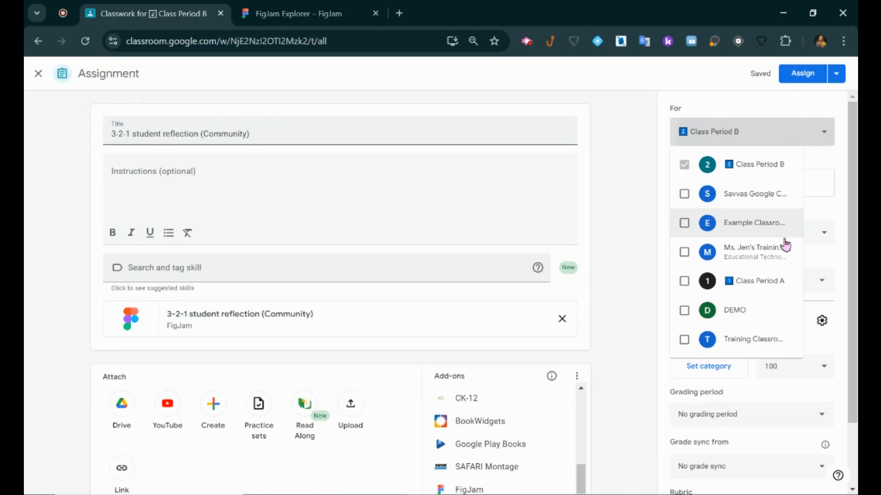
click(832, 158)
click(814, 182)
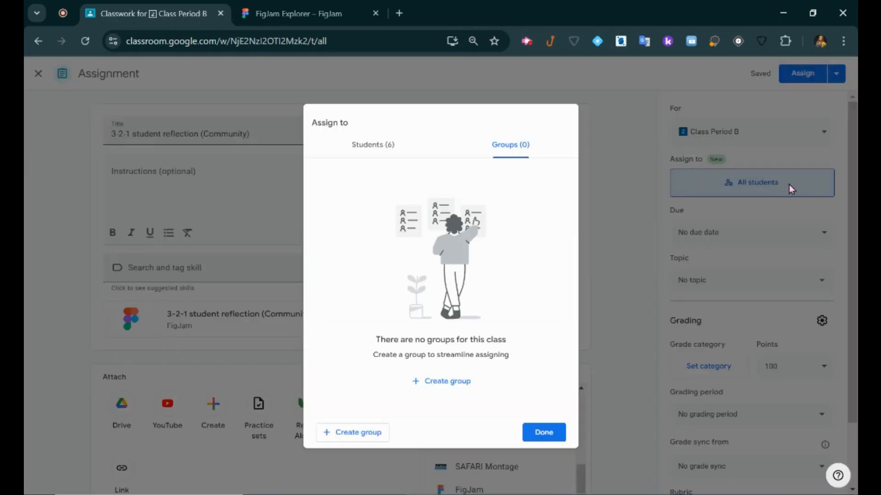
click(385, 148)
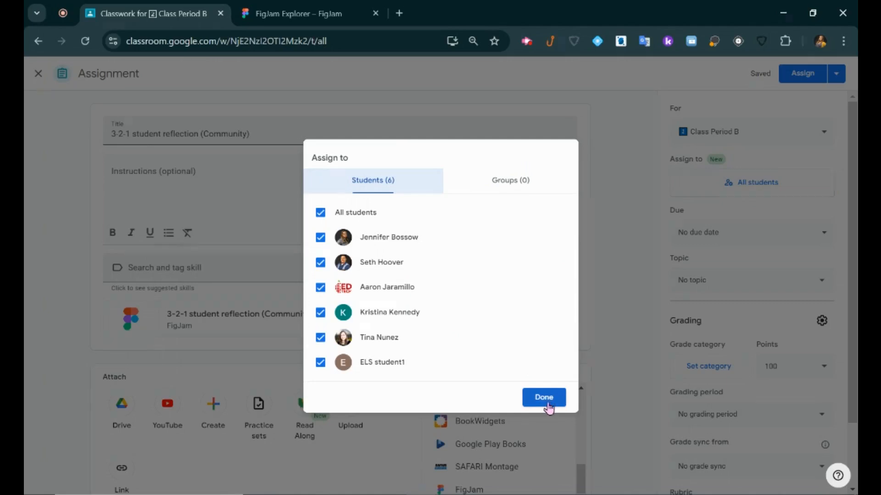
click(548, 406)
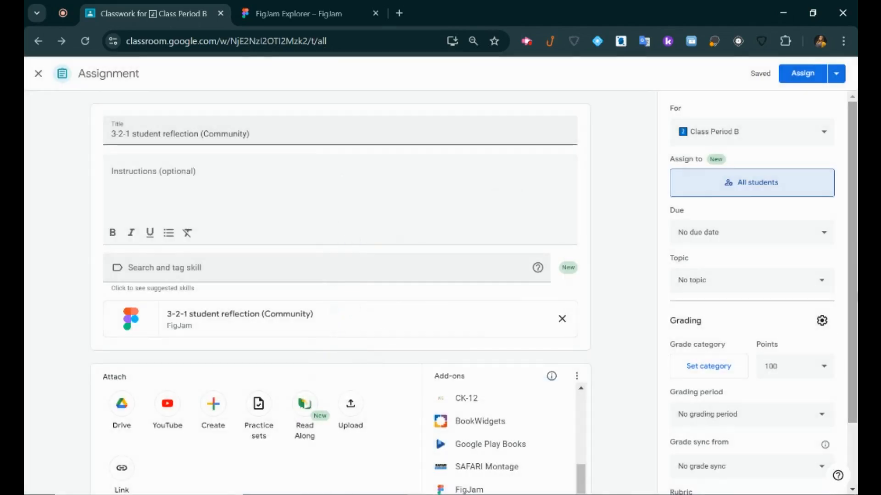
Set the due date to Sep 20, file it under the Morning topic, and post the assignment.
click(826, 236)
click(755, 270)
click(776, 352)
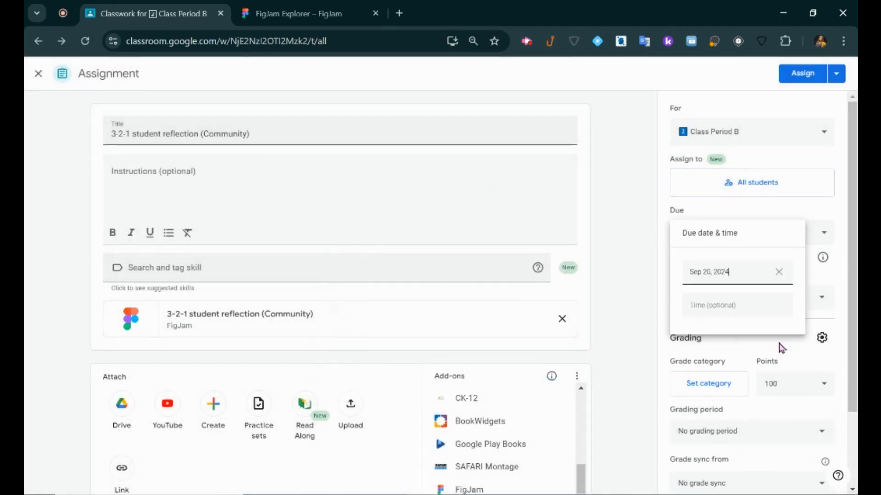
click(823, 216)
click(818, 297)
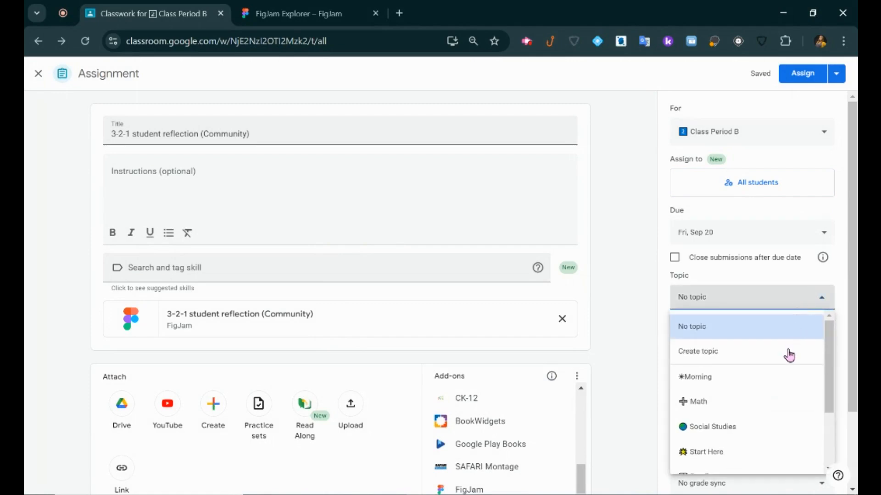
click(775, 377)
scroll(787, 285, down, 2)
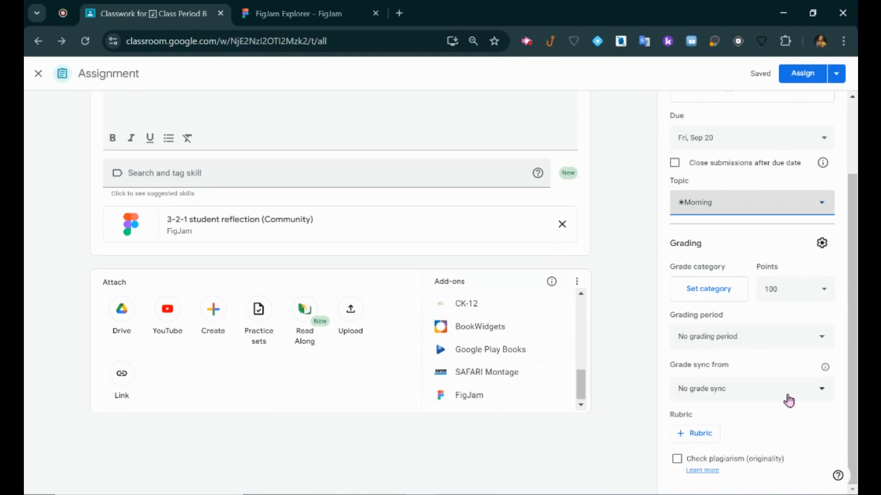
scroll(777, 349, up, 2)
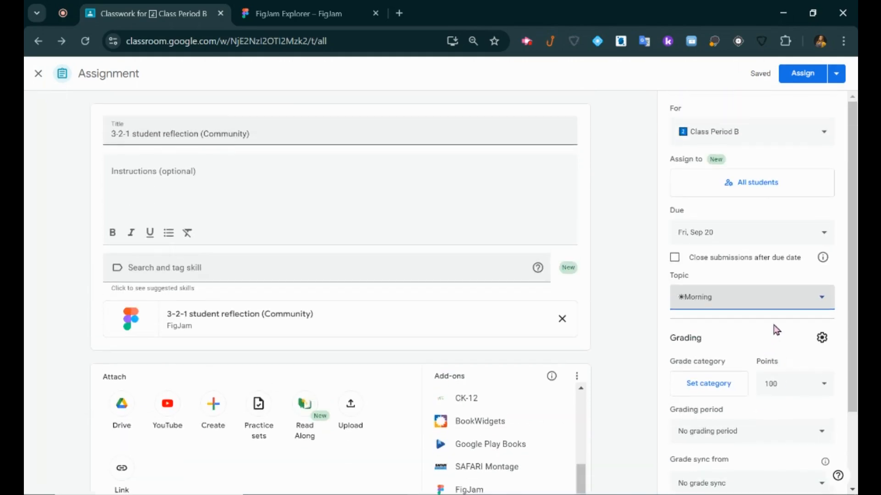
click(798, 79)
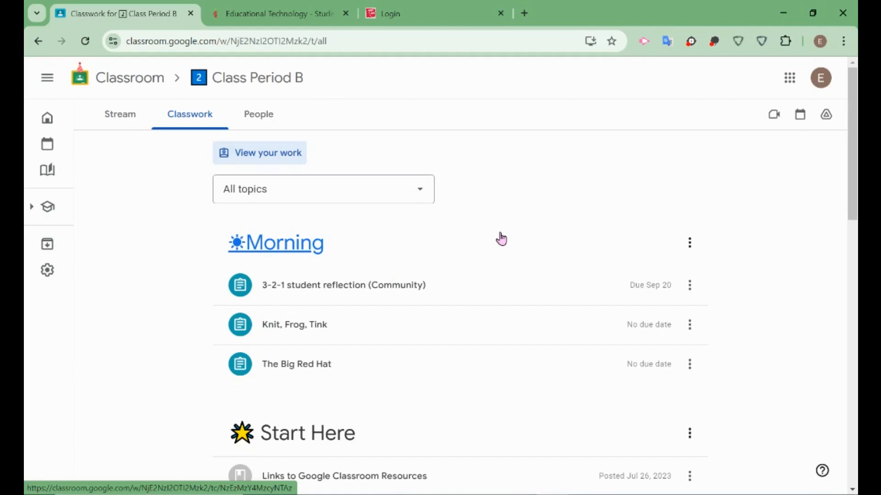
As the student, open the FigJam attachment and sign in with the school Google account, allowing access.
click(454, 284)
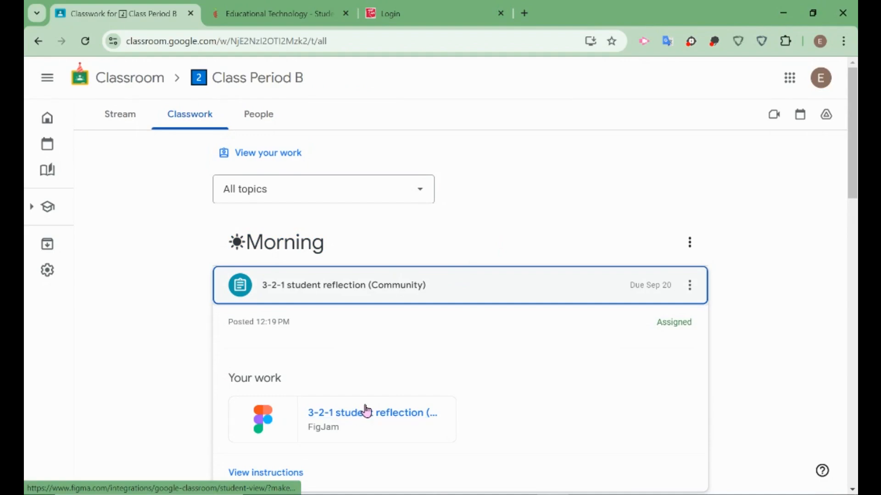
click(364, 412)
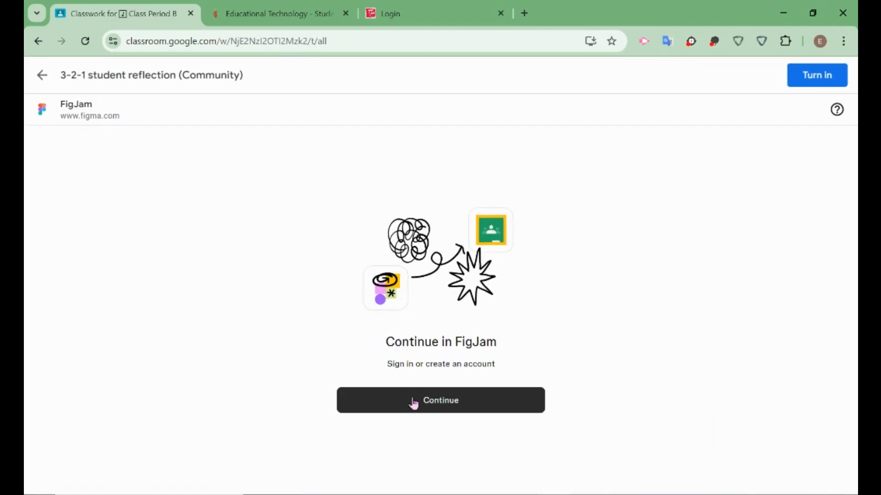
click(412, 400)
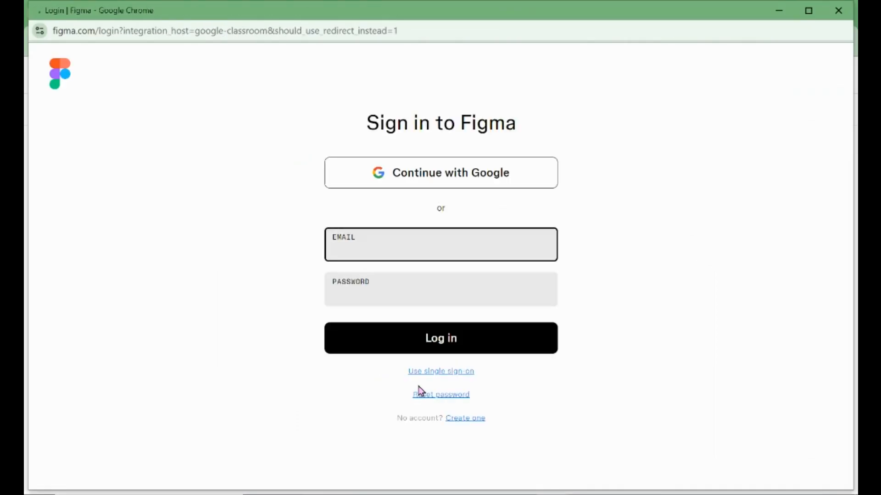
click(440, 178)
click(440, 173)
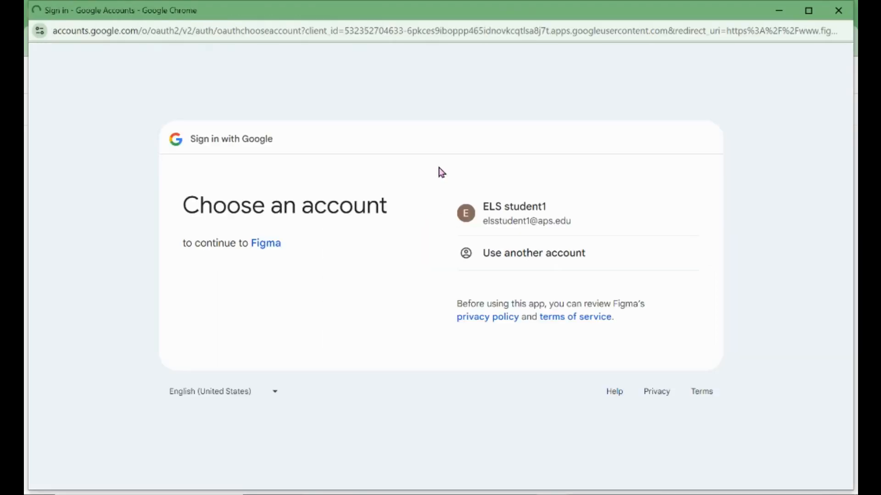
click(477, 206)
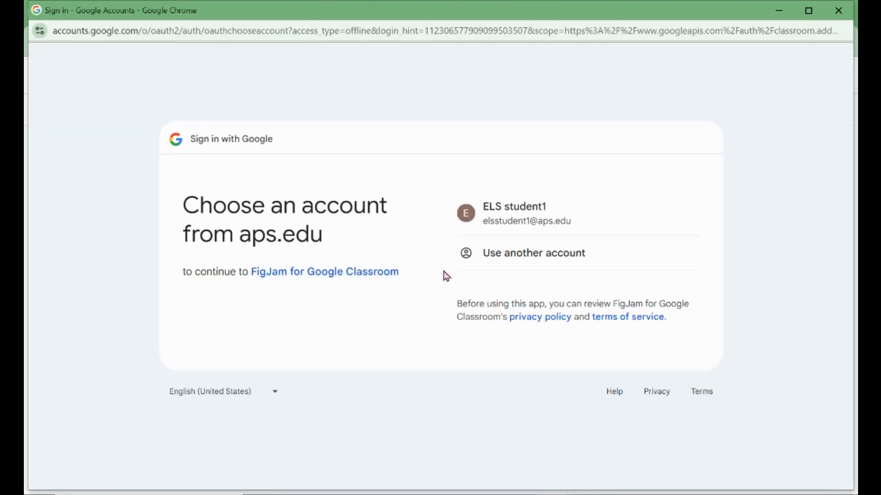
click(515, 227)
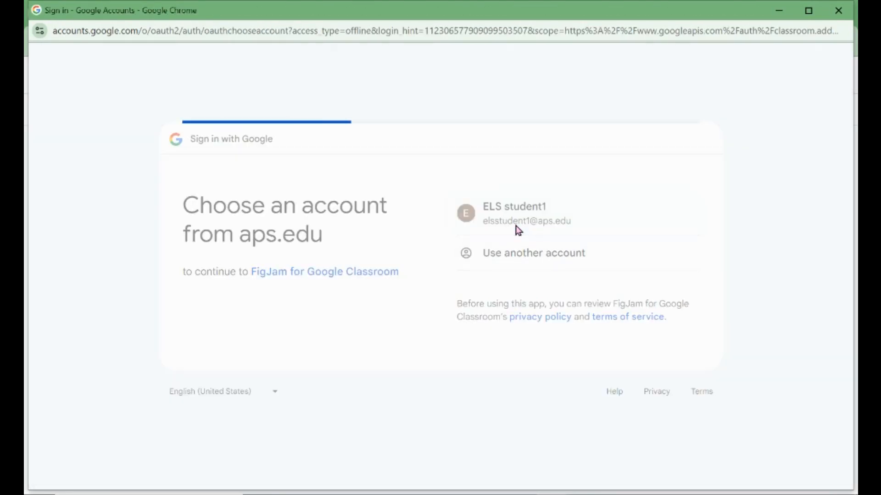
click(523, 468)
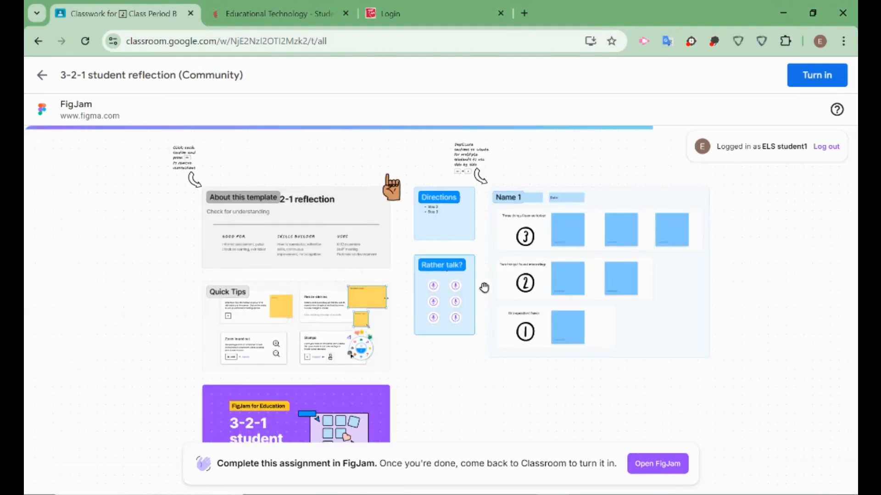
Open the student's board copy in FigJam, then turn in the assignment back in Classroom.
drag(432, 395, 407, 362)
click(644, 461)
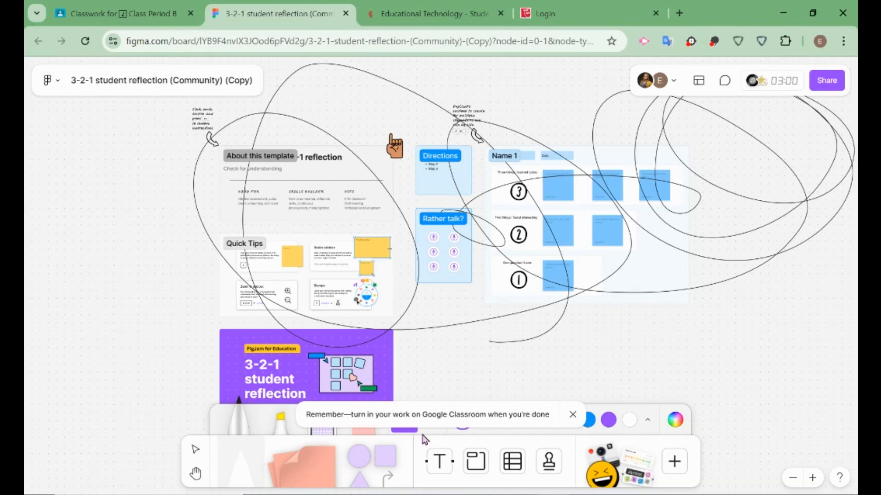
click(135, 18)
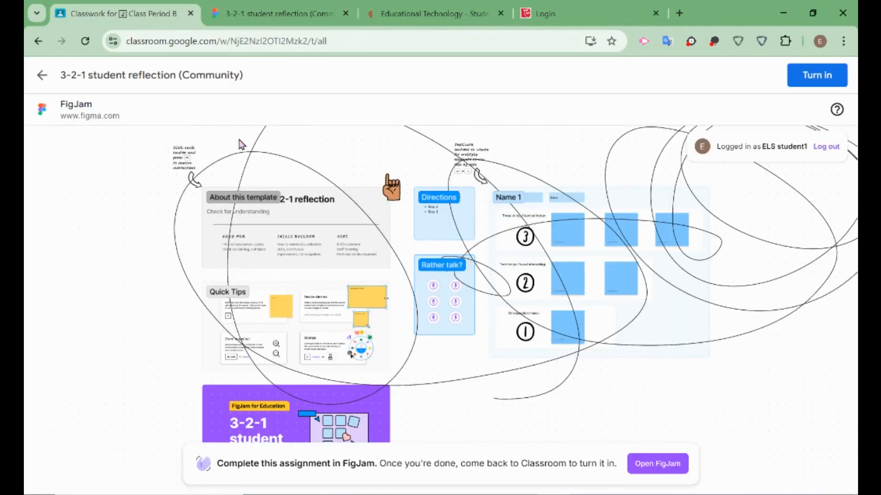
click(823, 76)
click(590, 322)
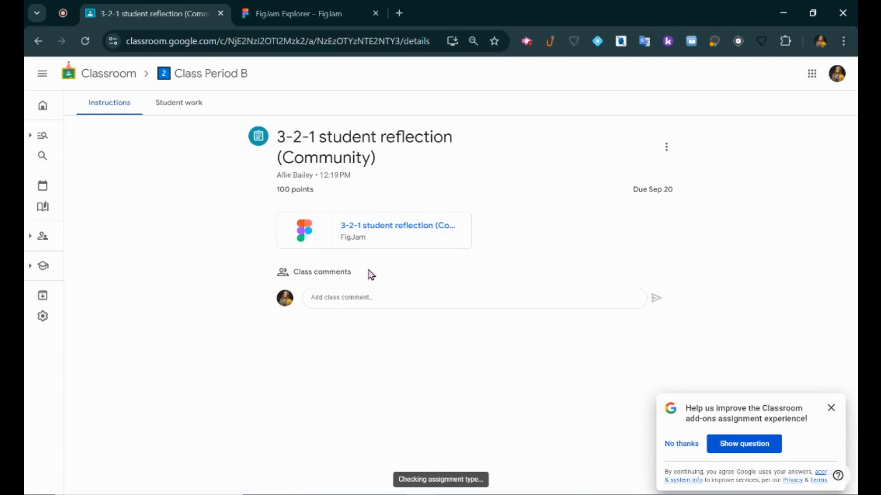
Open the student's submitted reflection board from Student work.
click(175, 112)
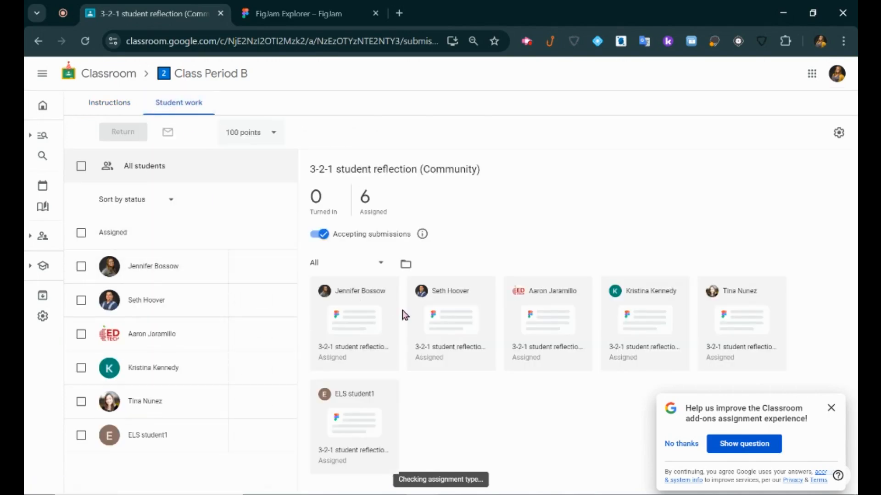
click(148, 435)
click(441, 233)
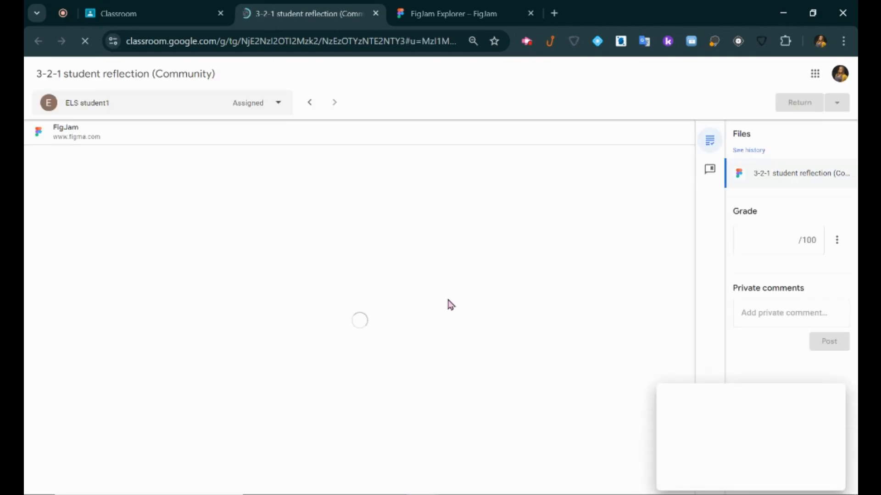
click(830, 397)
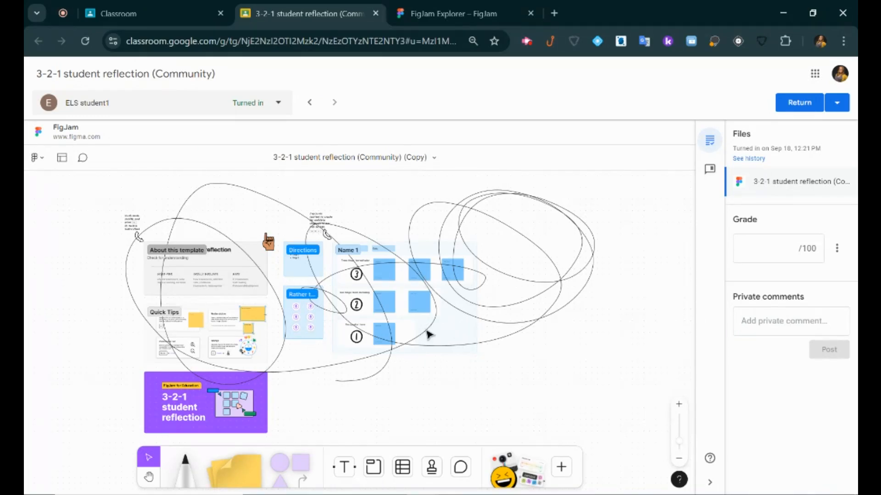
Grade the submission 79/100 and return it to the student.
click(823, 323)
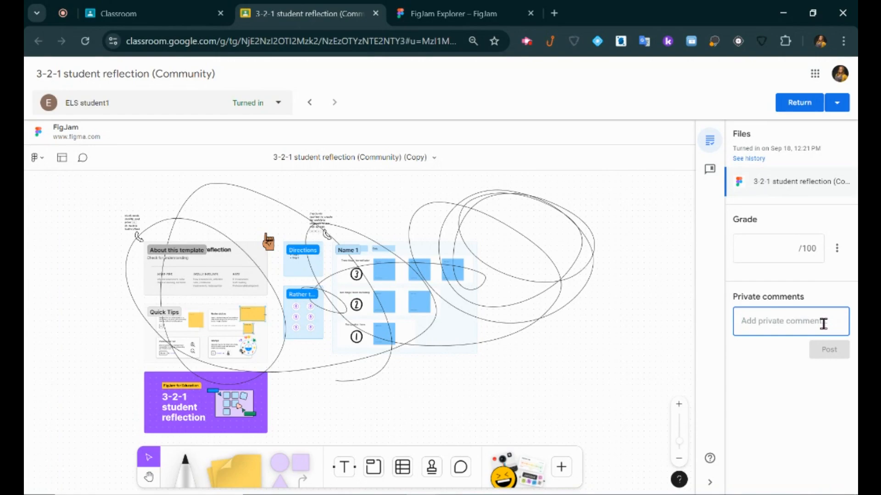
click(791, 248)
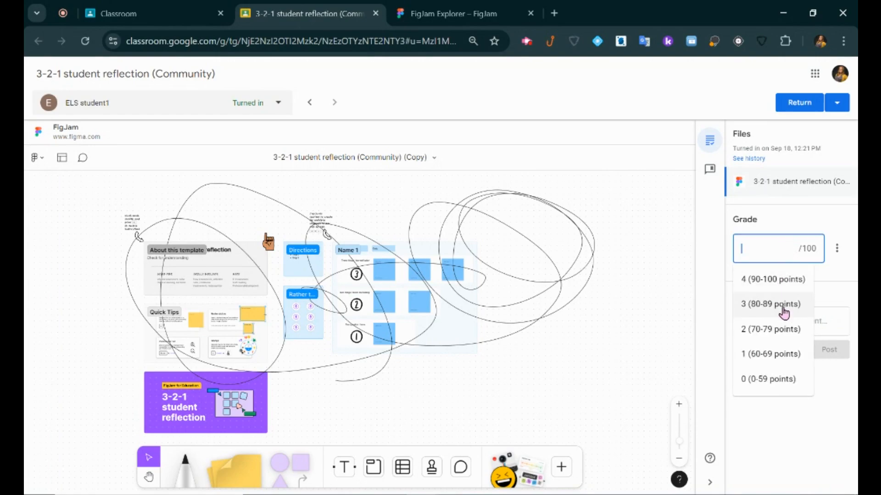
click(779, 322)
click(809, 387)
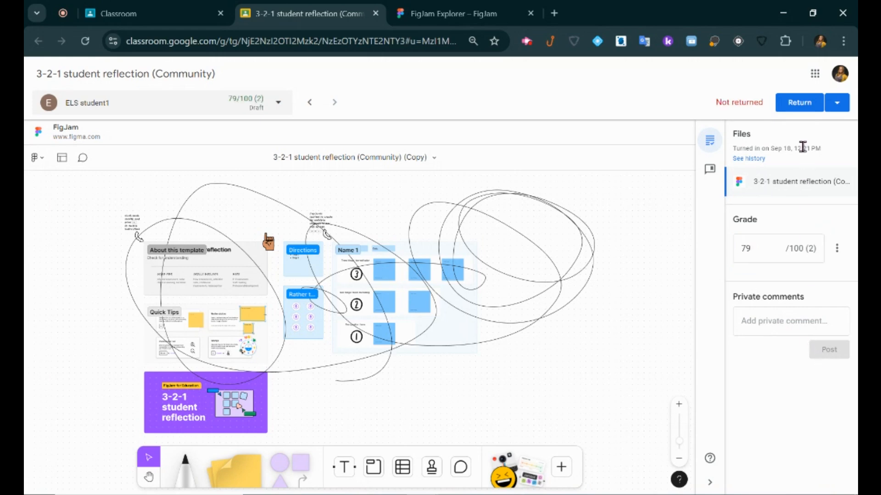
click(799, 103)
click(522, 316)
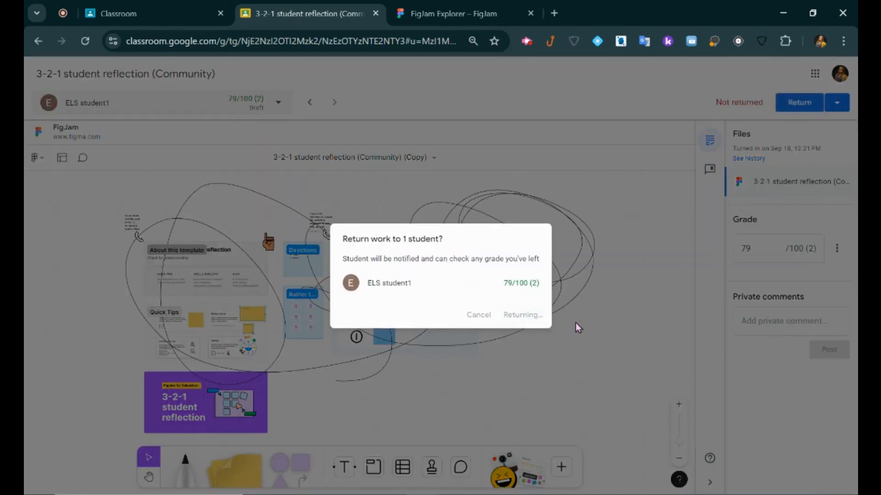